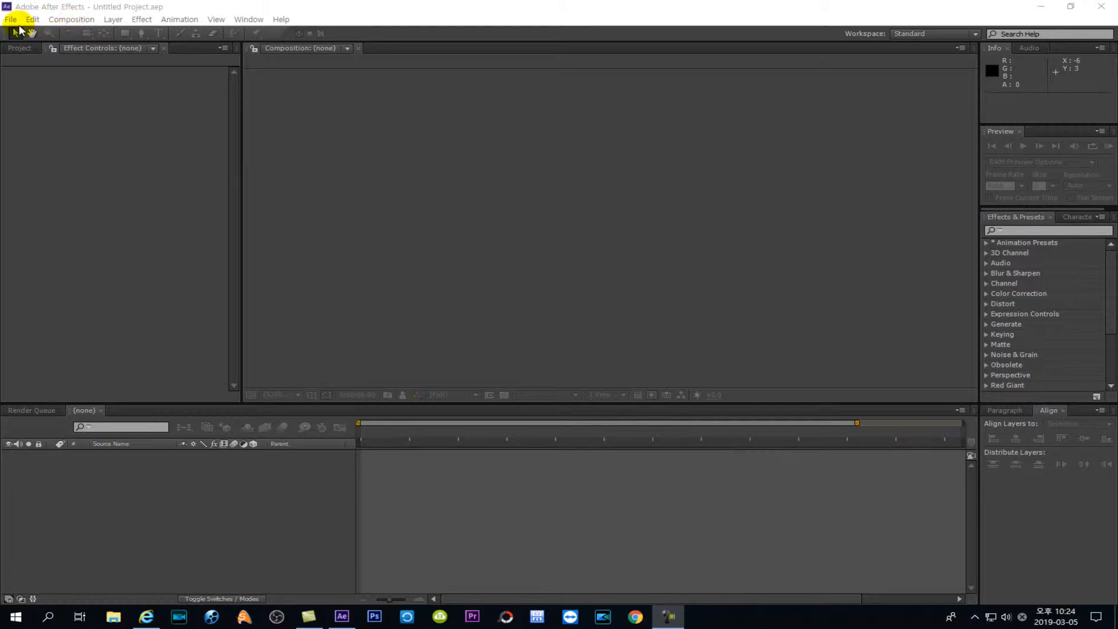
Create a composition Comp 1 with the HDTV 1080 29.97 preset, 1920 x 1080 px, and a 30-second duration
left_click(75, 21)
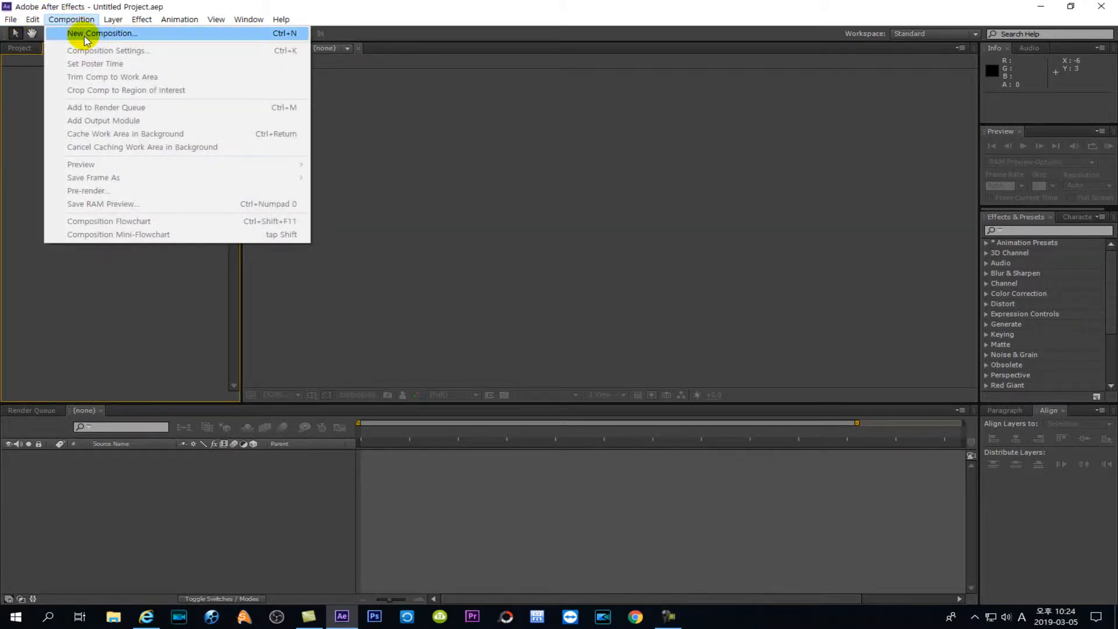
left_click(84, 34)
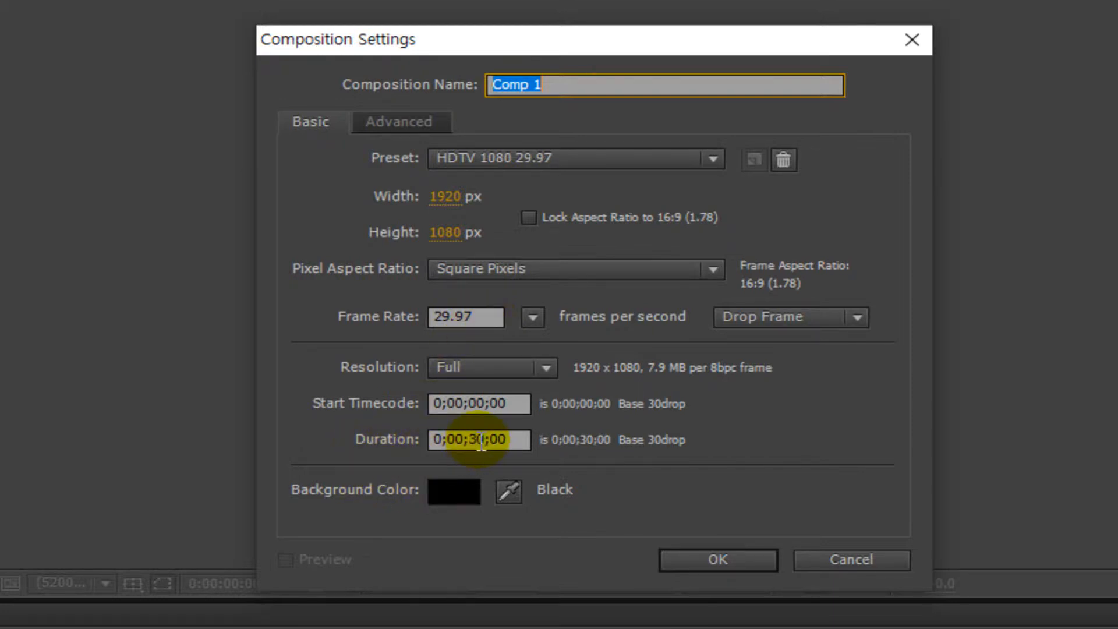
left_click(455, 441)
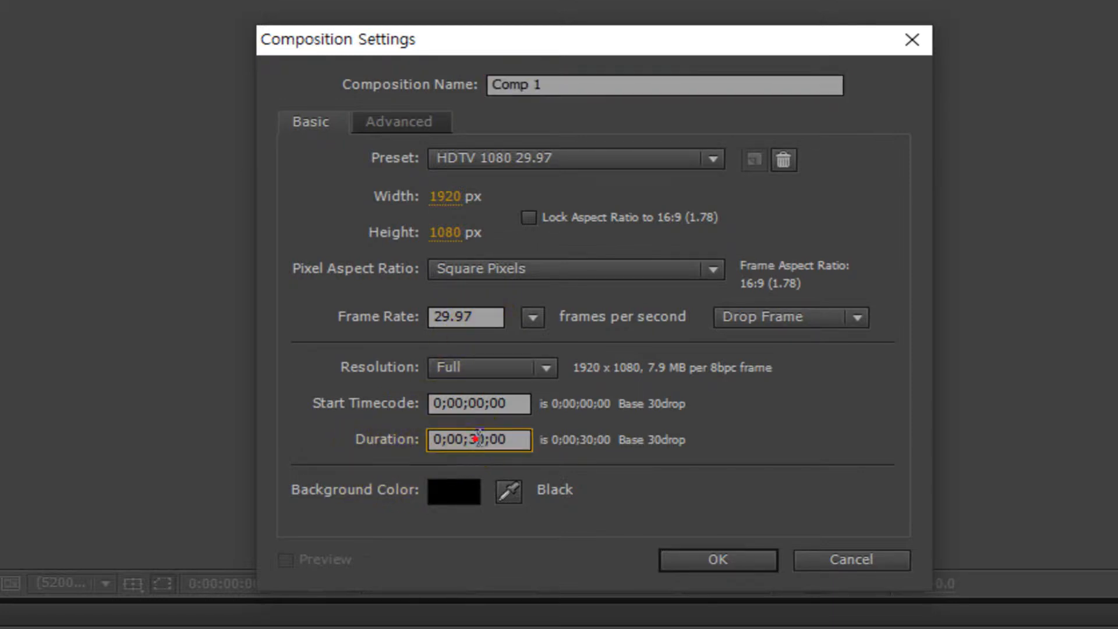
left_click(512, 438)
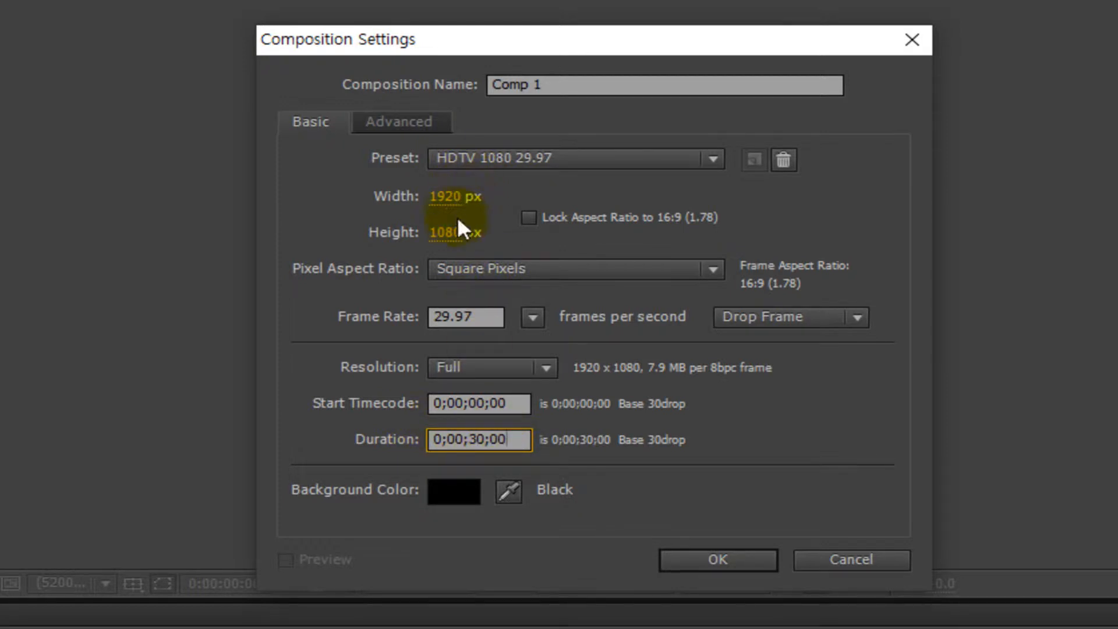
left_click(491, 437)
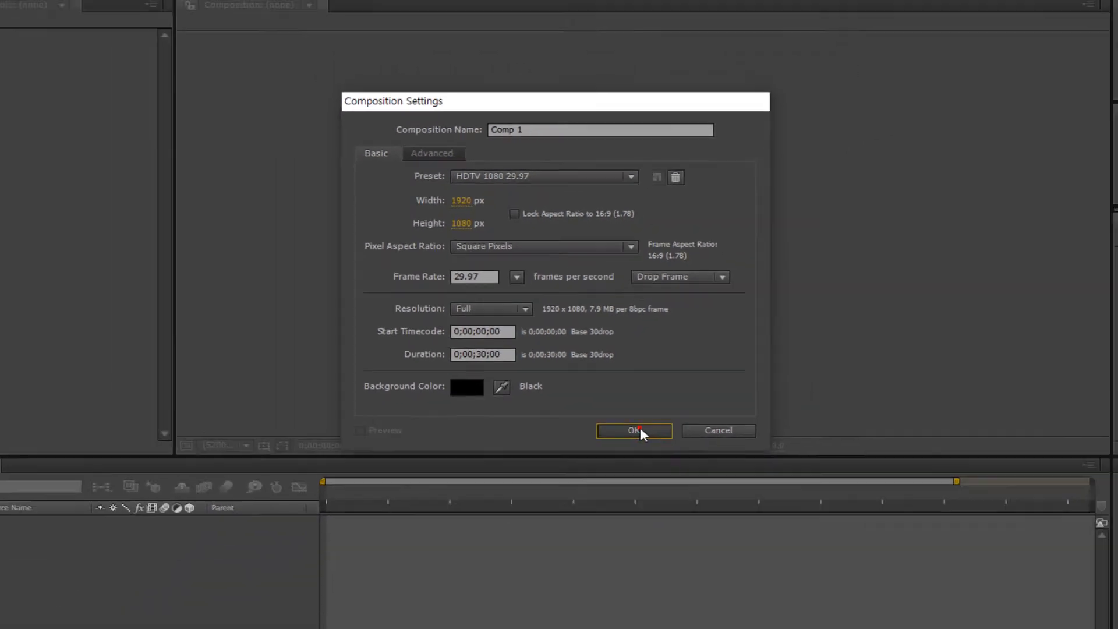
left_click(719, 558)
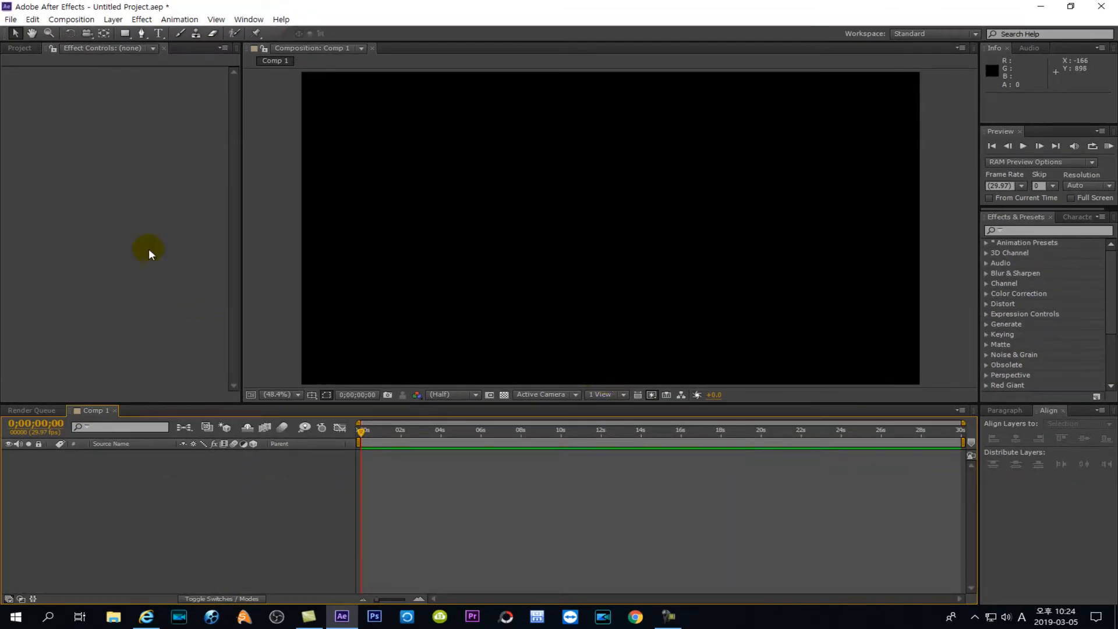
Import the ten images 1.jpg through 10.jpg into the project
left_click(9, 51)
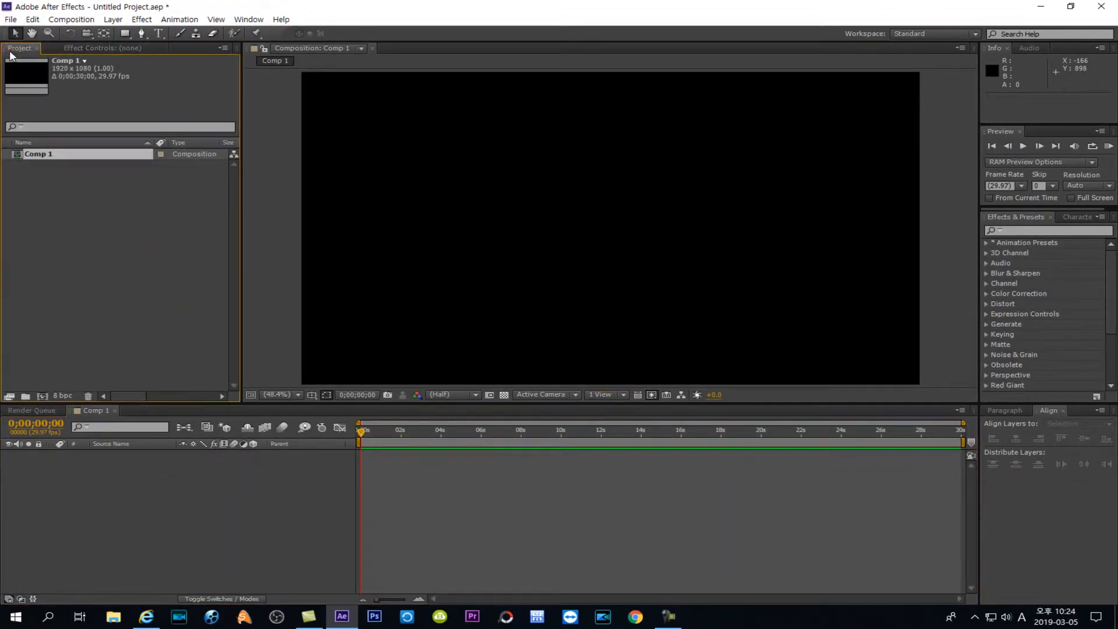
double_click(83, 197)
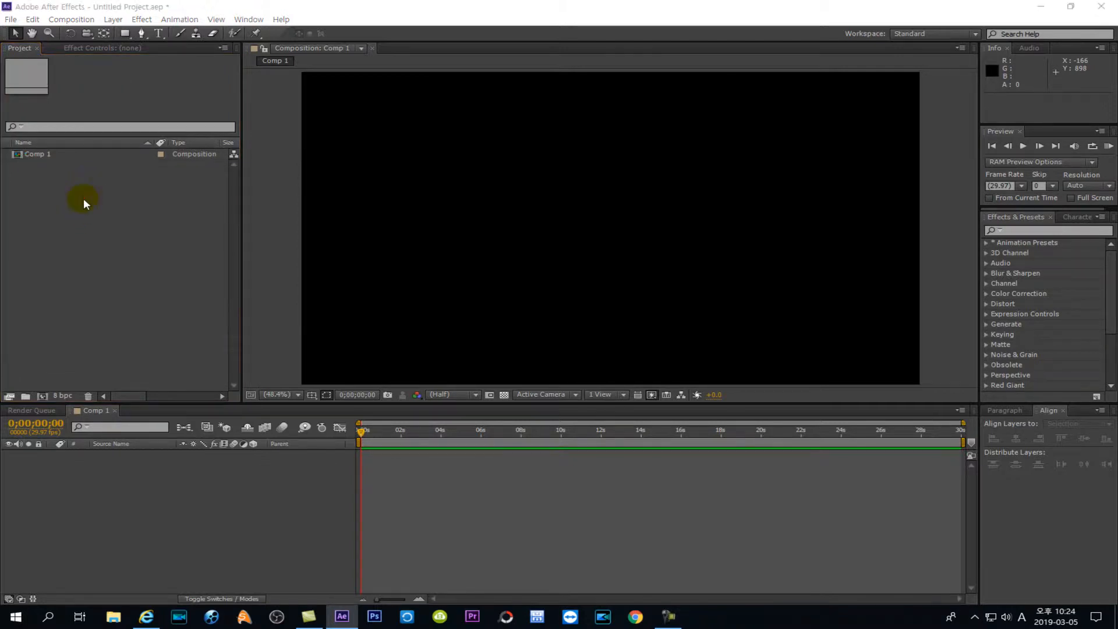
left_click(114, 102)
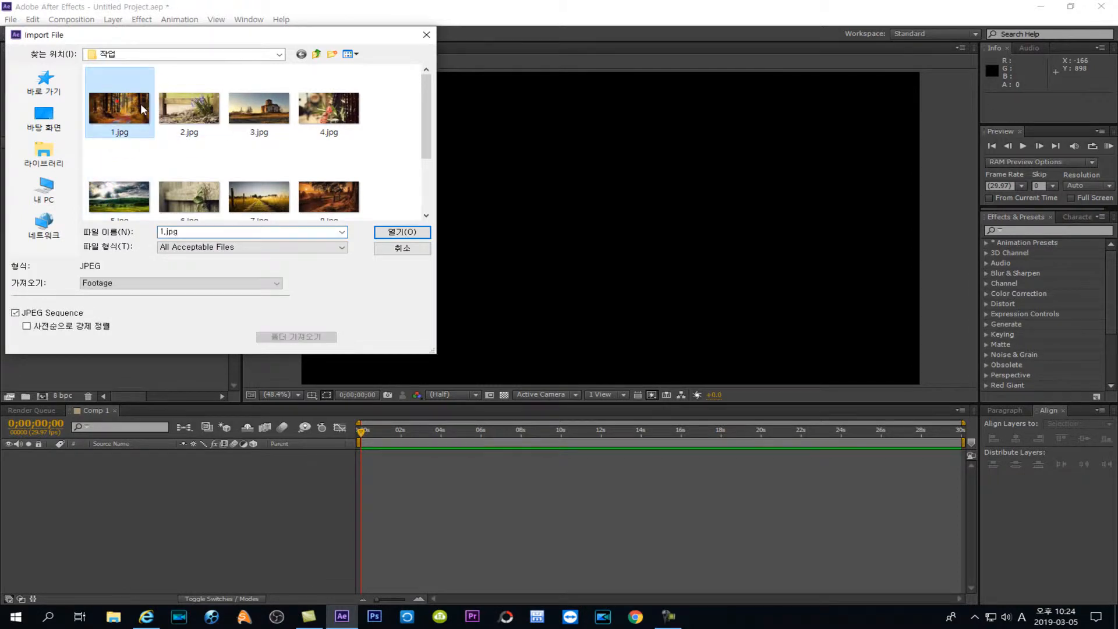
left_click_drag(424, 125, 420, 187)
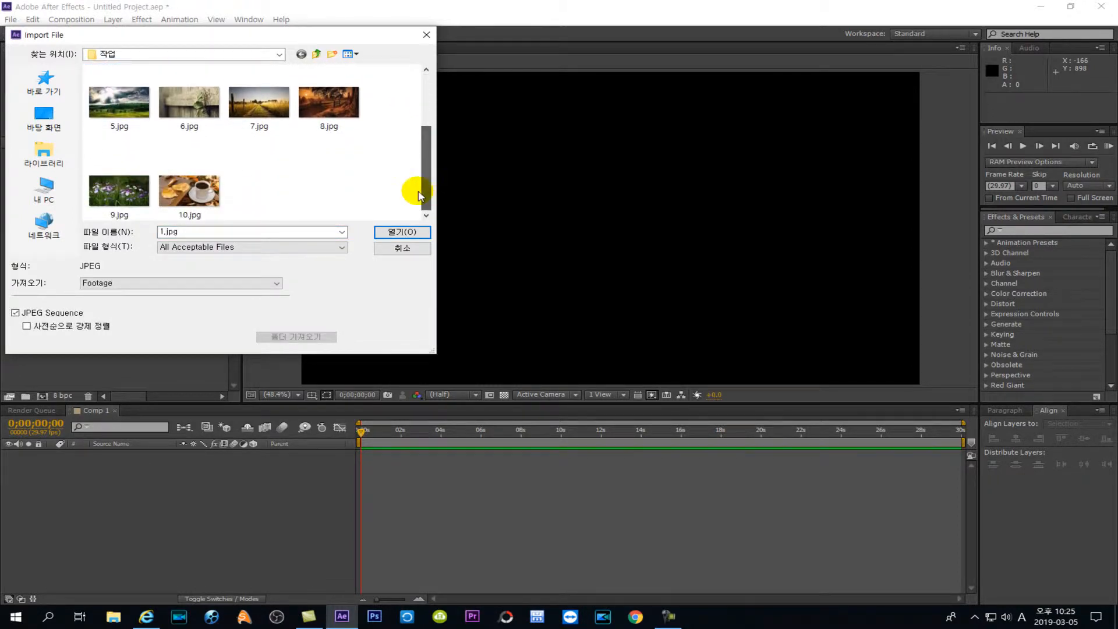
left_click(224, 203, "shift")
left_click(403, 232)
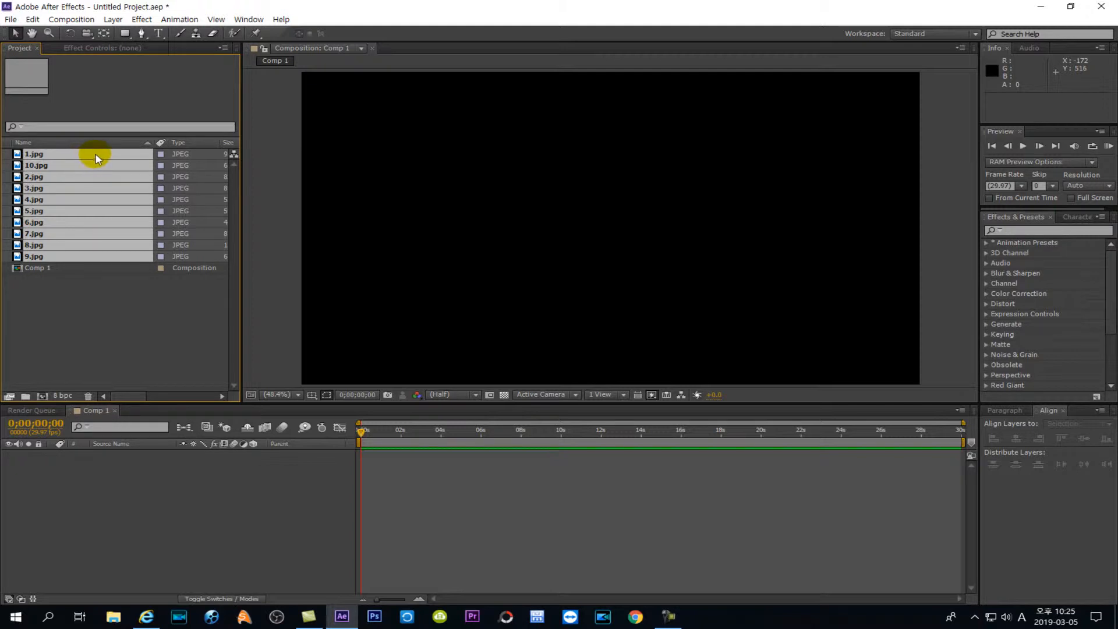
Add all ten images to the Comp 1 timeline as layers and set their scale to 30%
left_click_drag(97, 158, 107, 456)
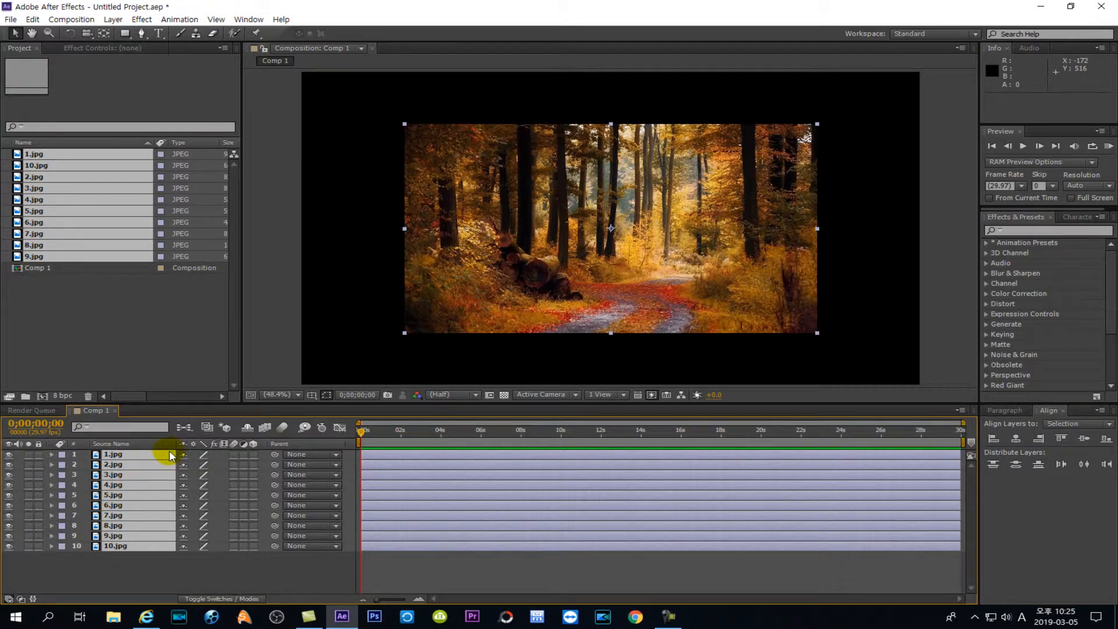
key("s")
scroll(165, 453, "down", 3)
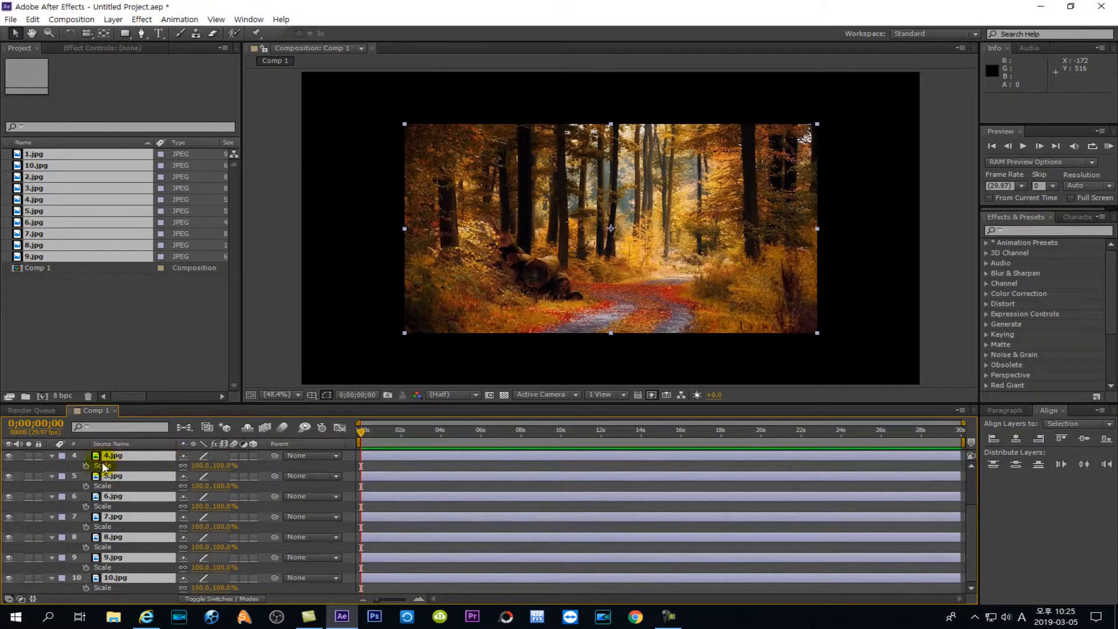
left_click(223, 466)
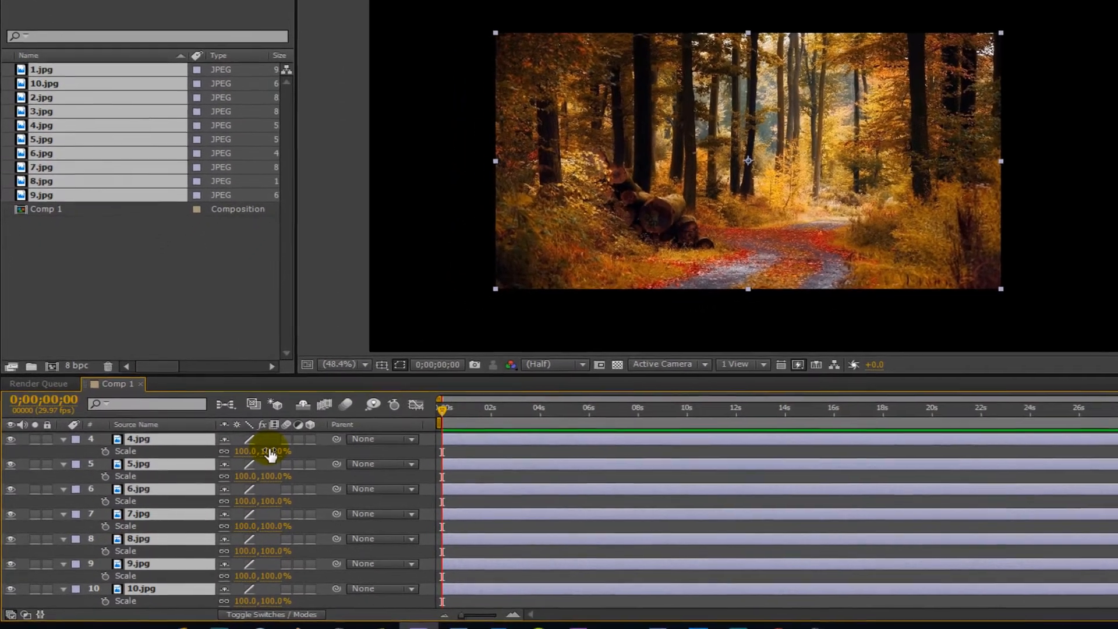
type("30")
key("Return")
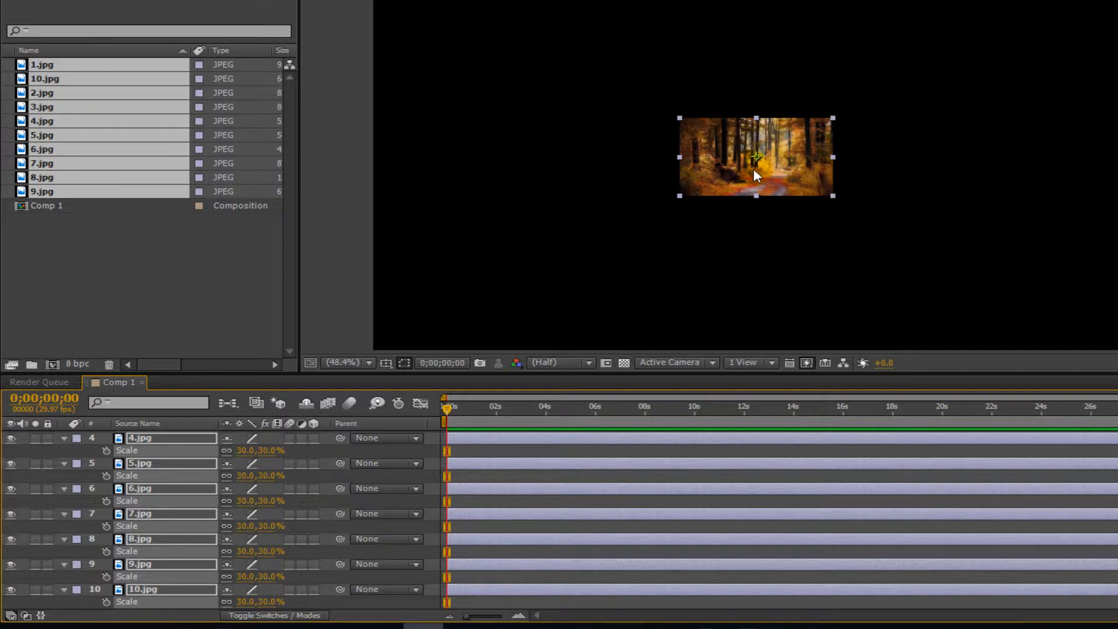
Move all ten image layers together to the left part of the frame, at about 338, 544, and collapse their properties
left_click_drag(730, 156, 483, 158)
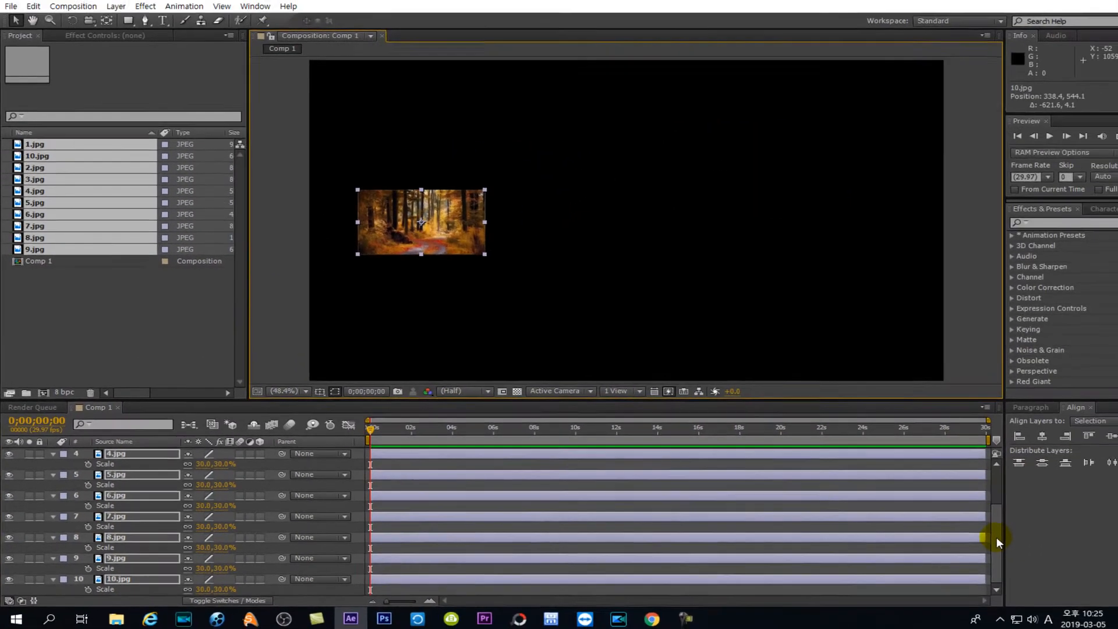
left_click_drag(971, 537, 973, 469)
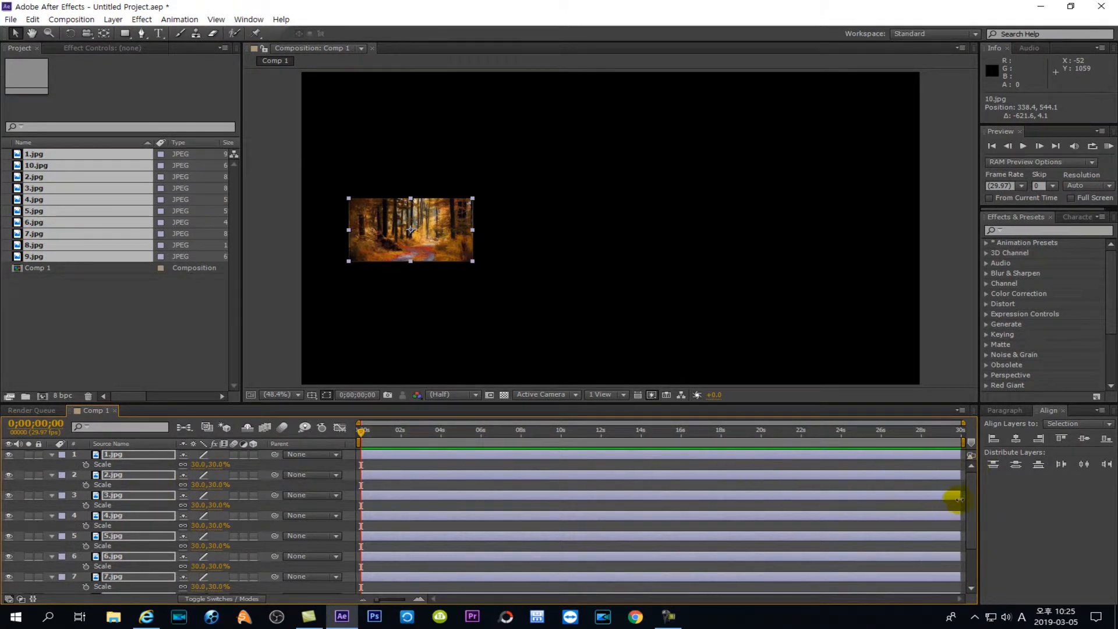
left_click(51, 455)
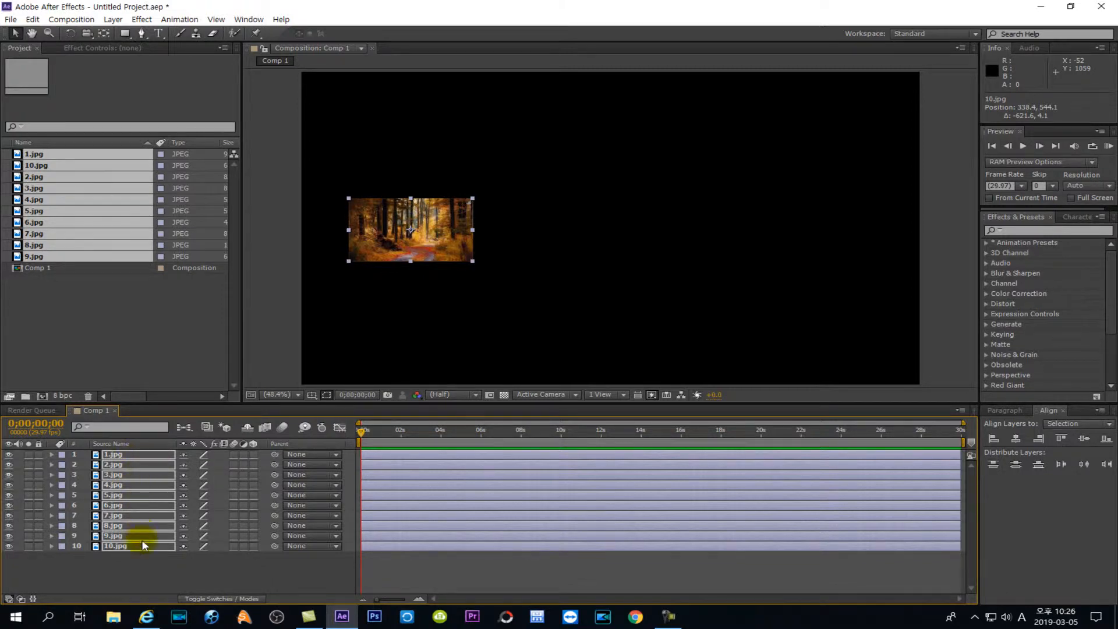
Select all ten image layers and apply a Stroke layer style to them
left_click(104, 574)
left_click_drag(120, 570, 155, 435)
right_click(138, 458)
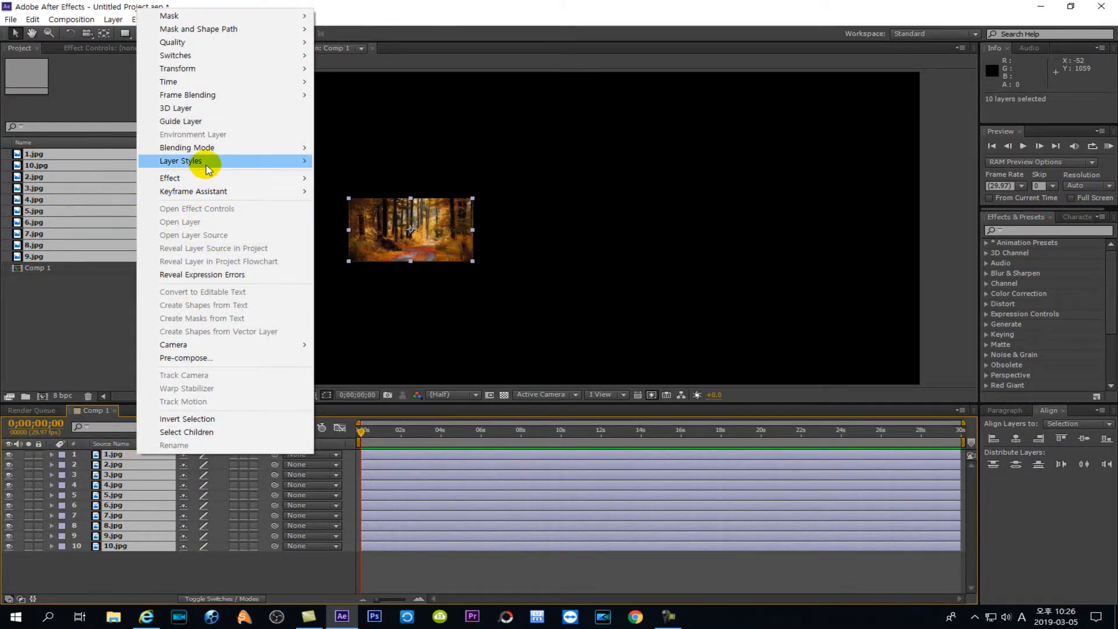
mouse_move(208, 168)
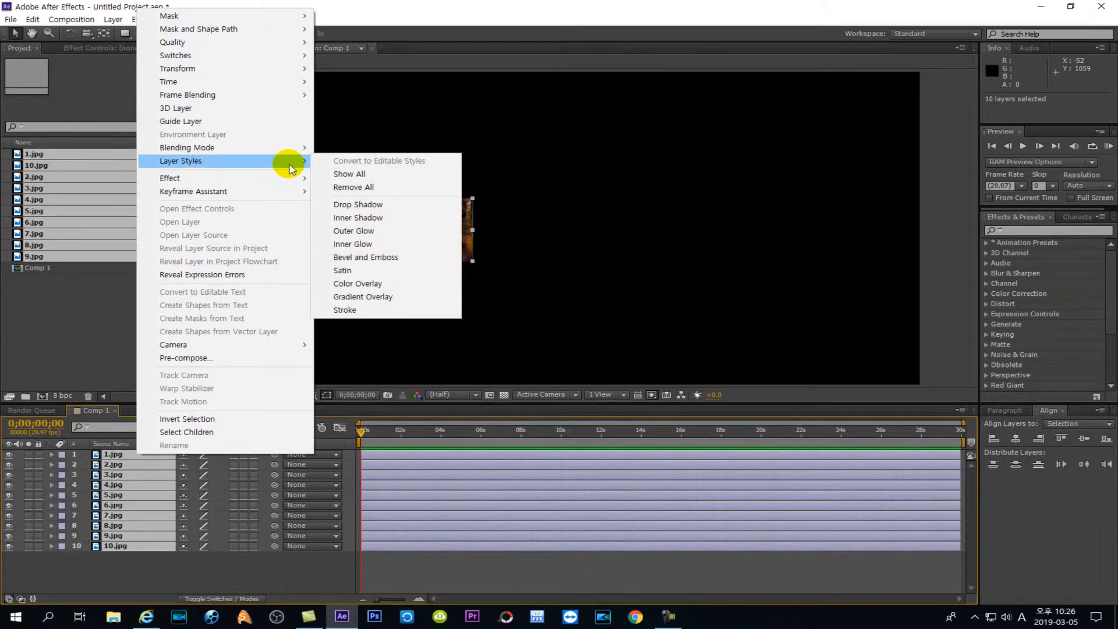
left_click(348, 310)
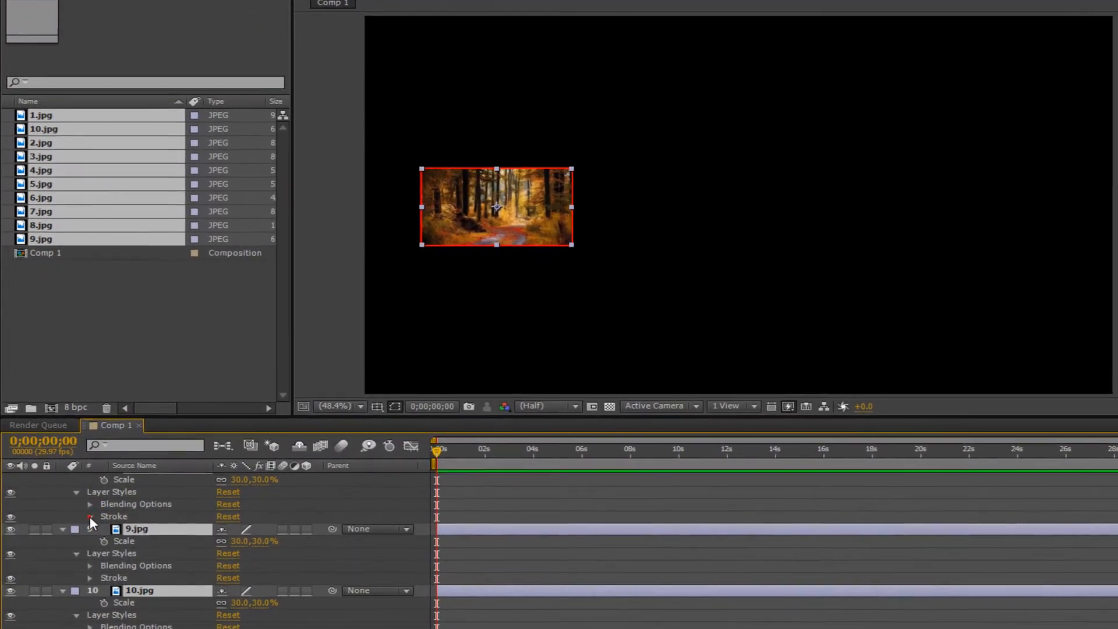
Set the stroke color of all the image layers to white (FFFFFF)
left_click(74, 487)
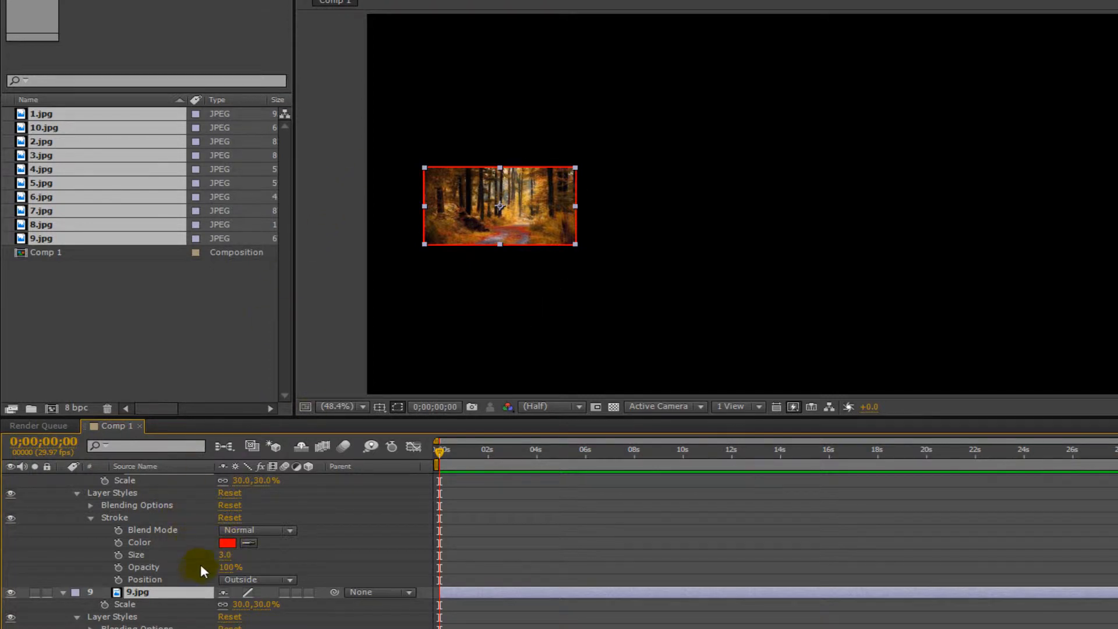
left_click(227, 543)
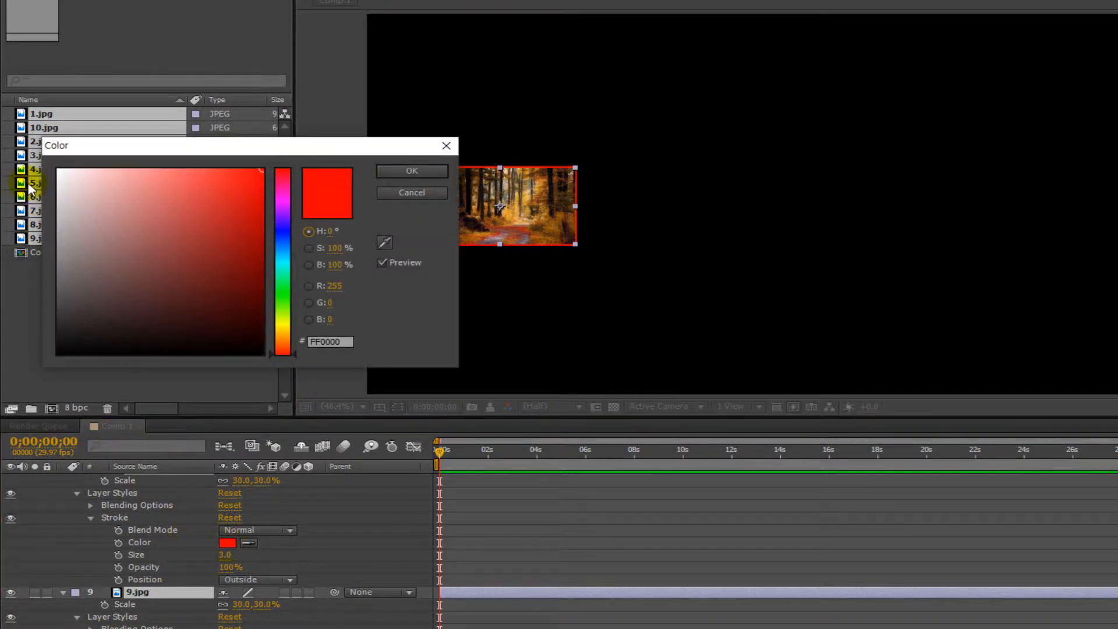
left_click_drag(89, 196, 57, 169)
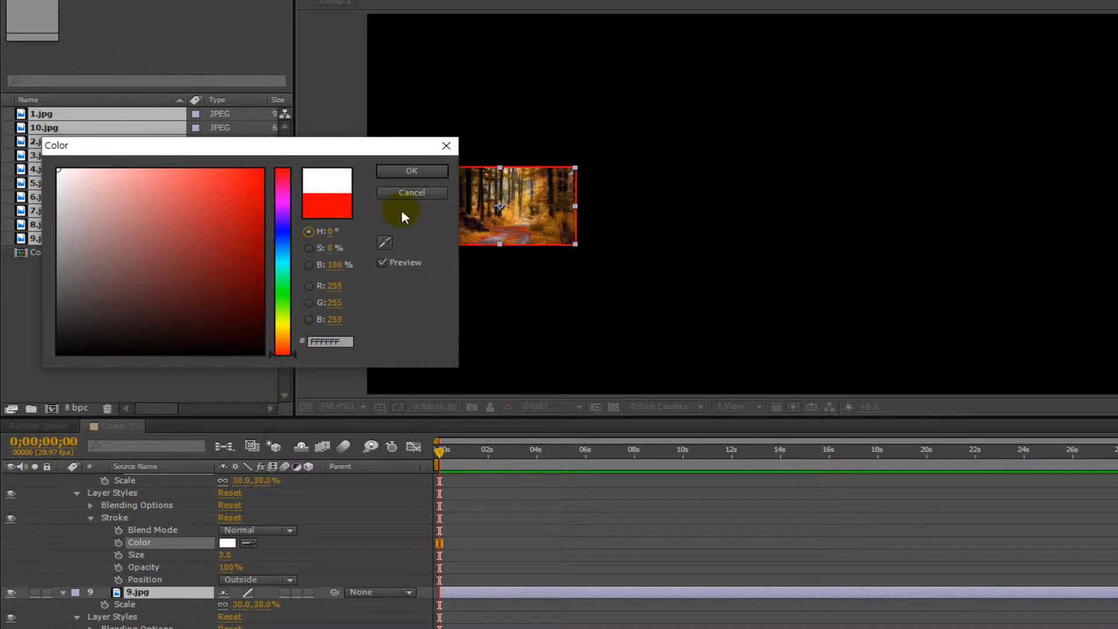
left_click(412, 170)
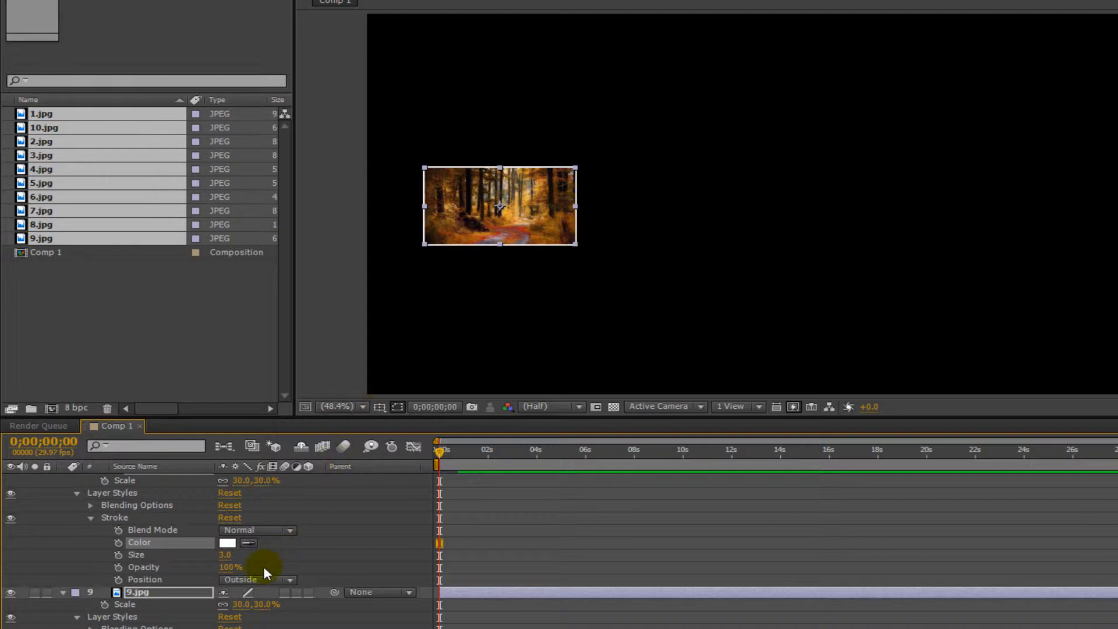
Try a stroke size of 7.2 on the image layers and set it back to 3
mouse_move(227, 558)
left_mouse_down()
mouse_move(277, 557)
mouse_move(212, 554)
left_mouse_up()
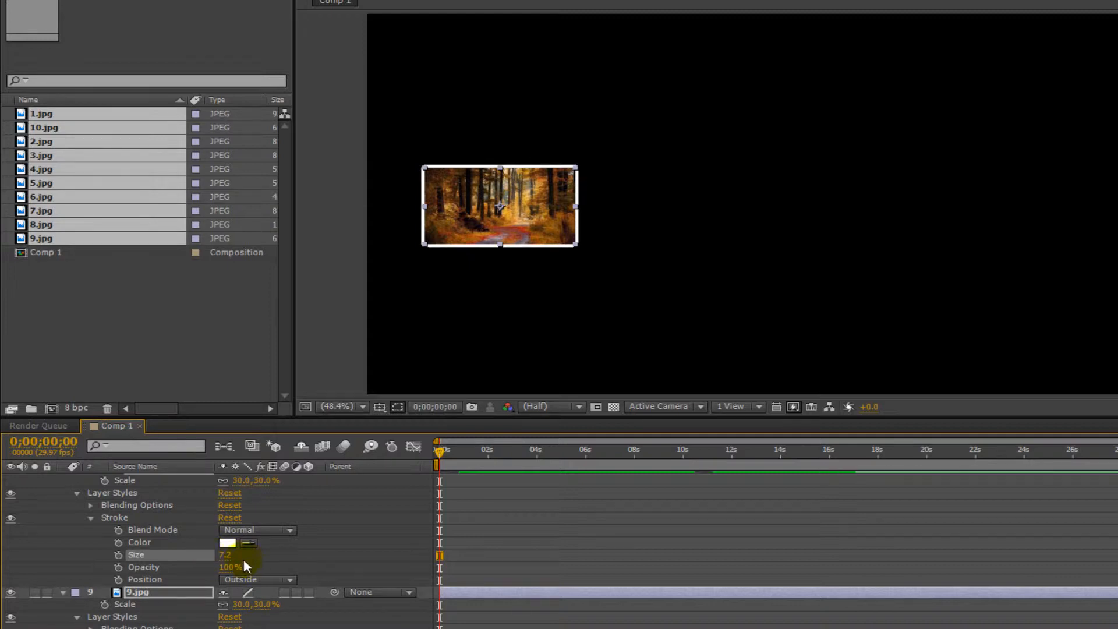
left_click(227, 556)
type("3")
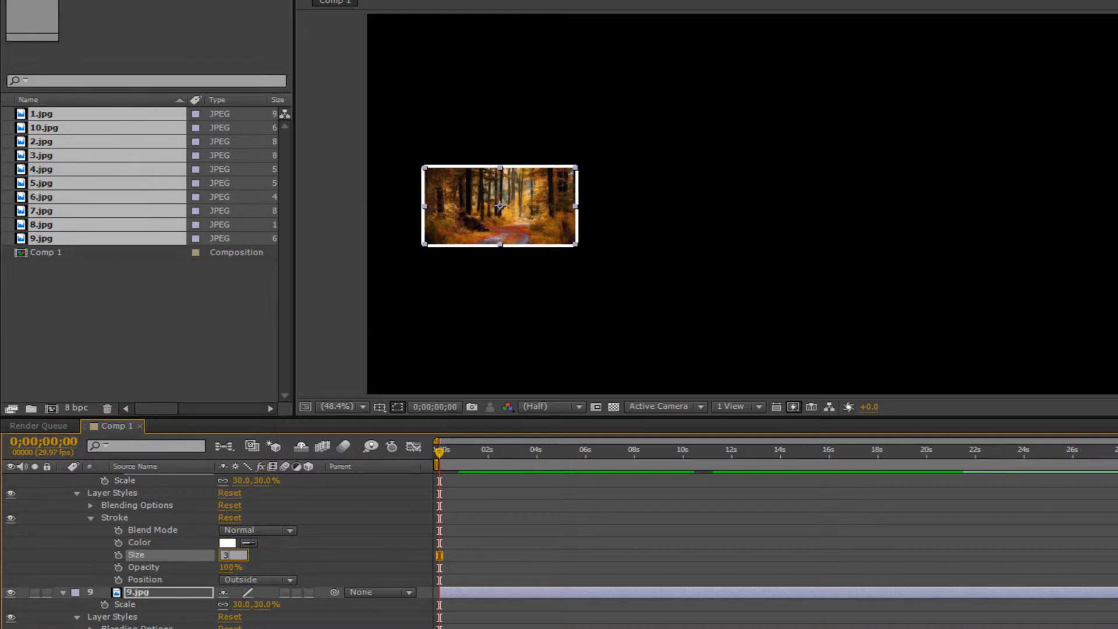
key("Return")
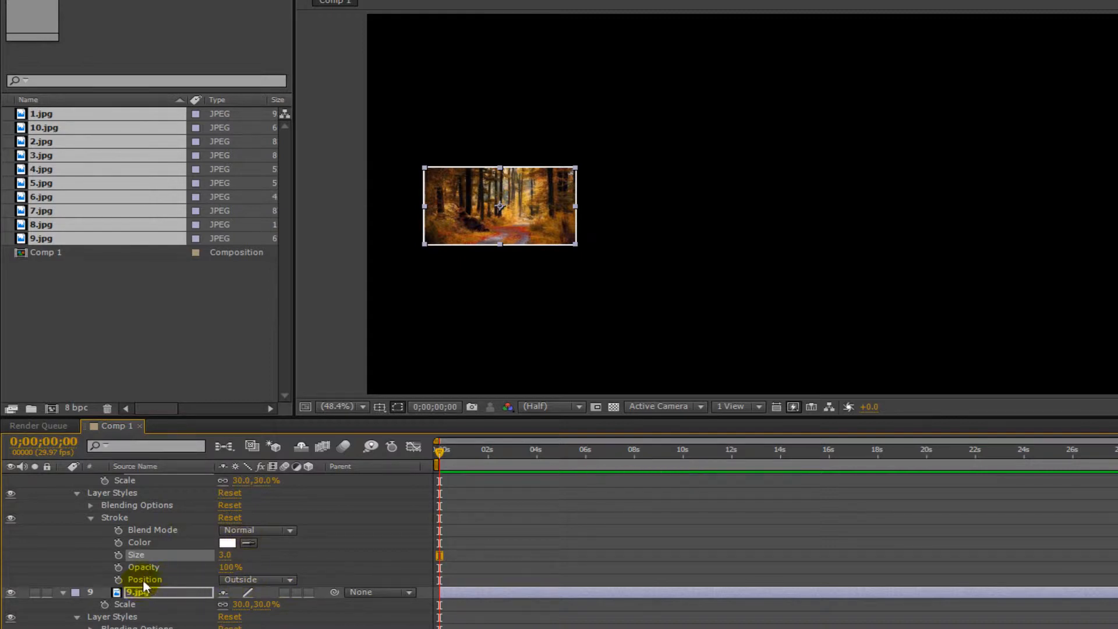
Set the stroke position to Inside for all the image layers, collapse their properties and deselect them
left_click(238, 581)
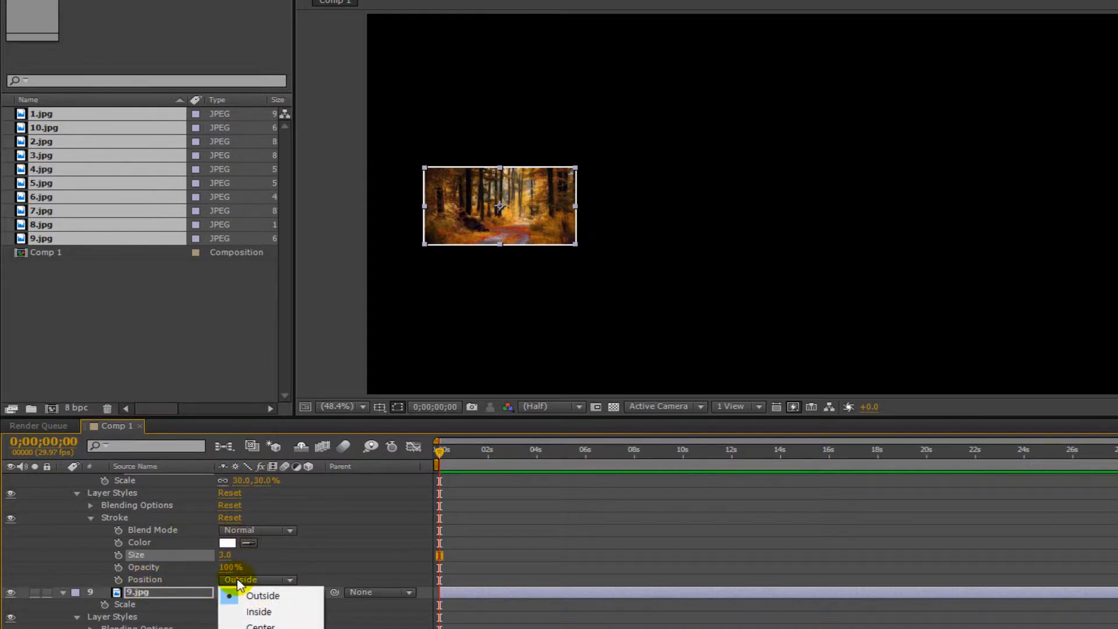
left_click(258, 613)
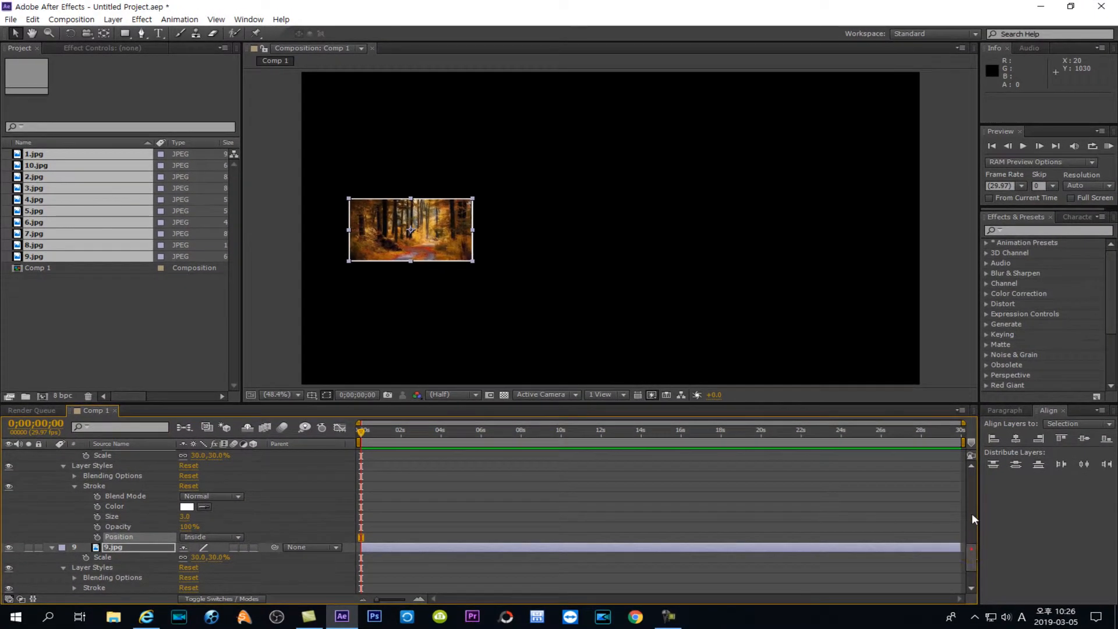
left_click_drag(971, 548, 967, 454)
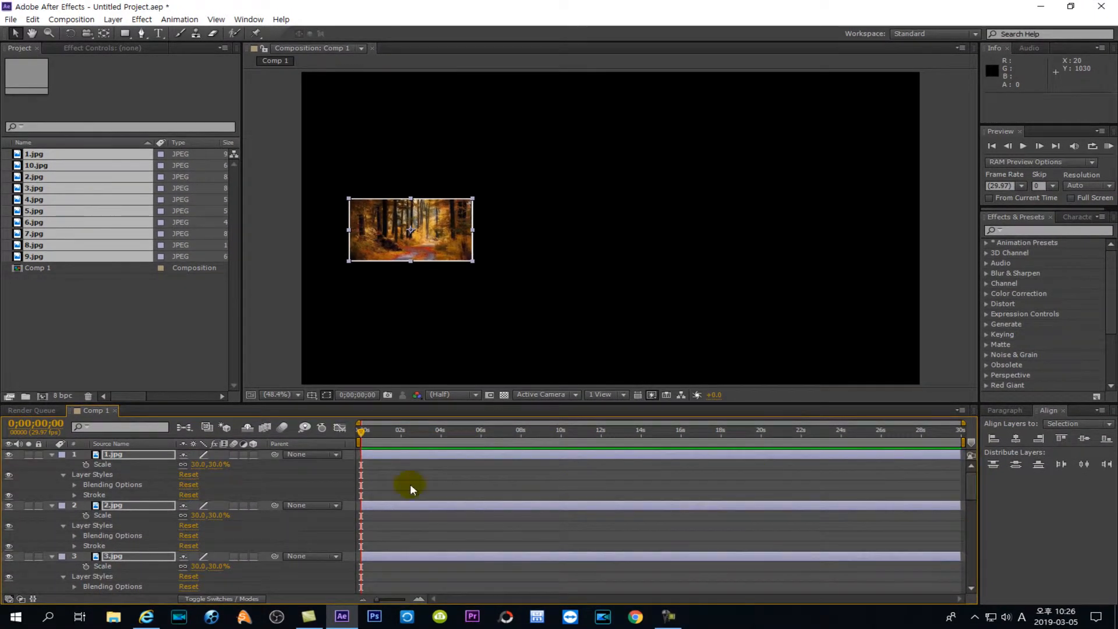
left_click(54, 454)
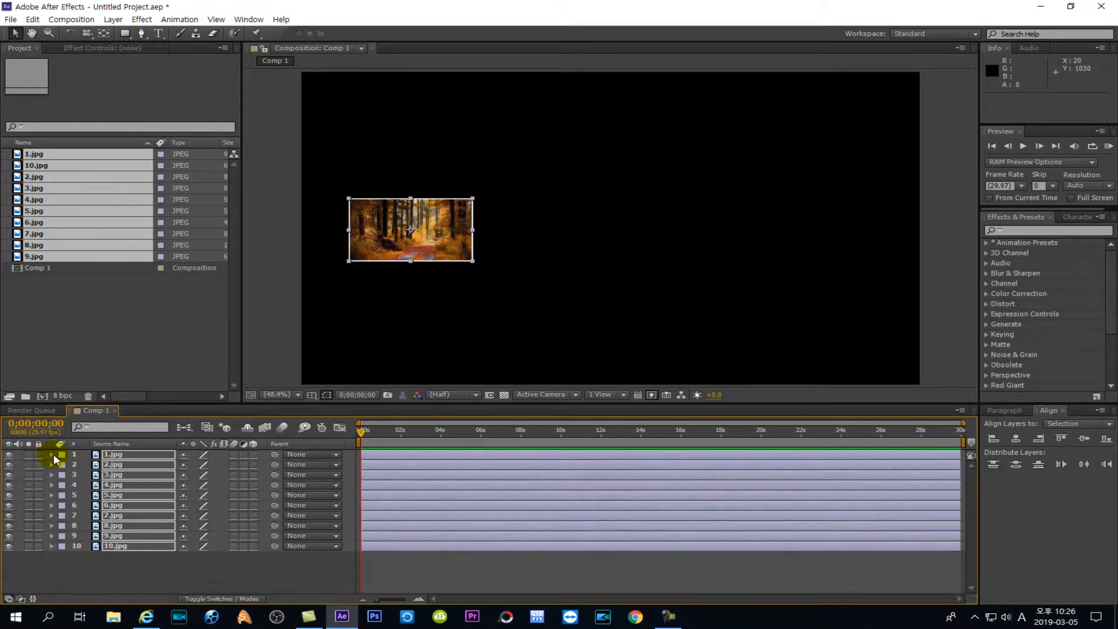
left_click(127, 563)
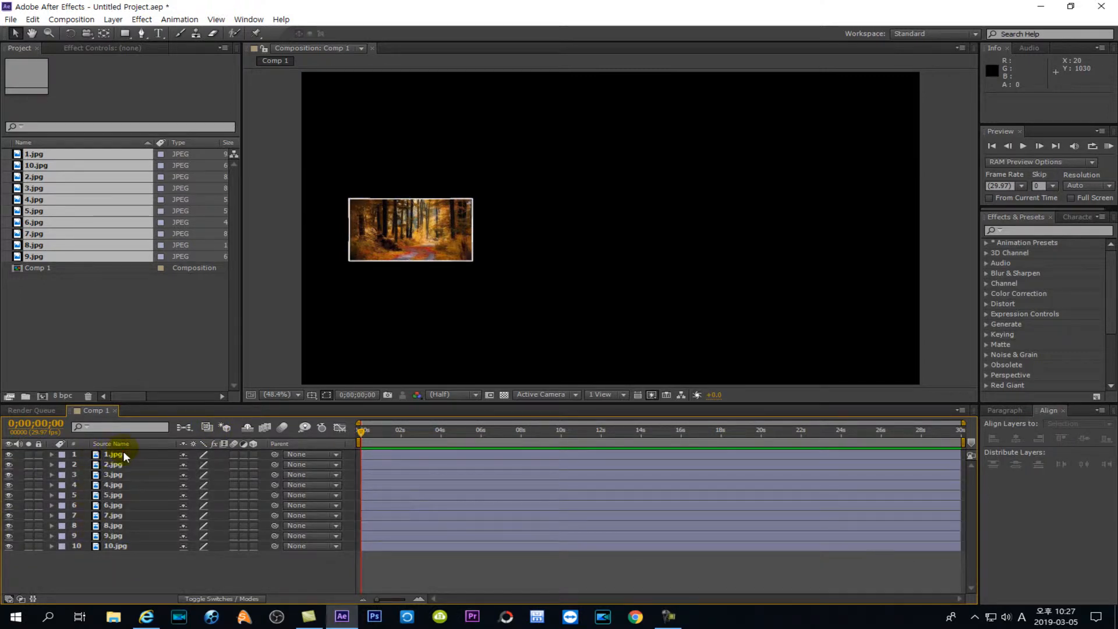
Add a new null object layer above the ten image layers in the composition
left_click(123, 454)
left_click(110, 567)
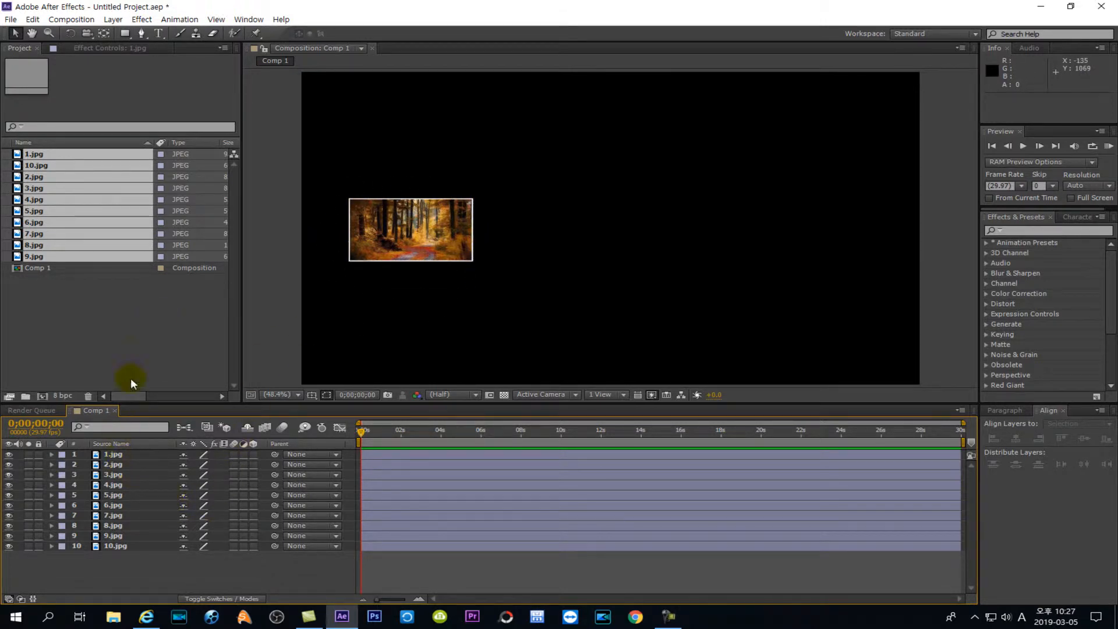
left_click(113, 21)
mouse_move(127, 35)
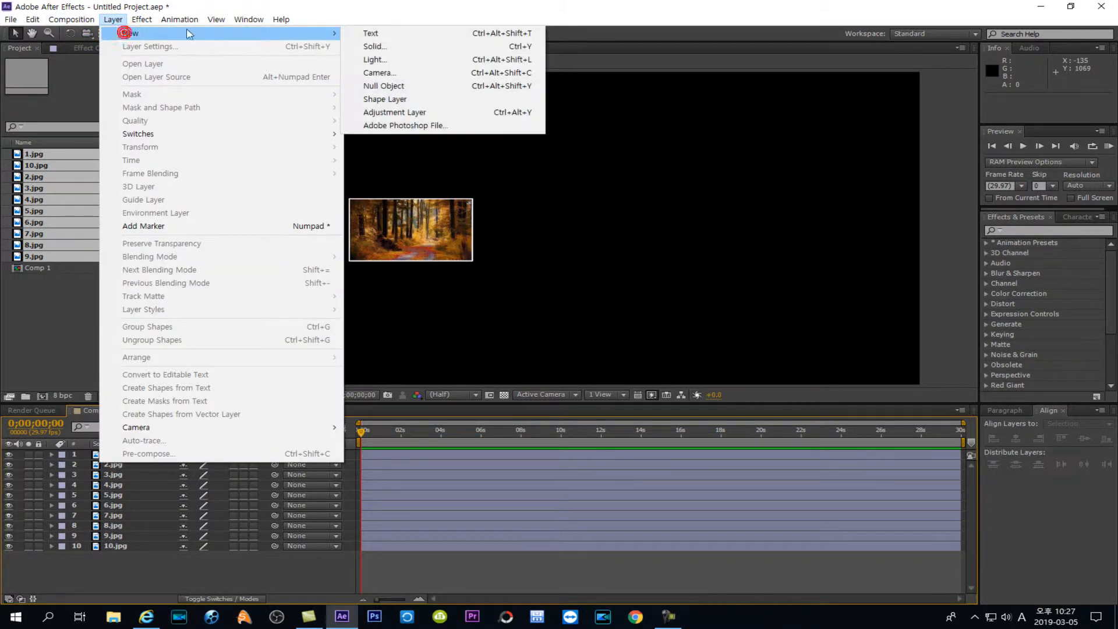
left_click(389, 88)
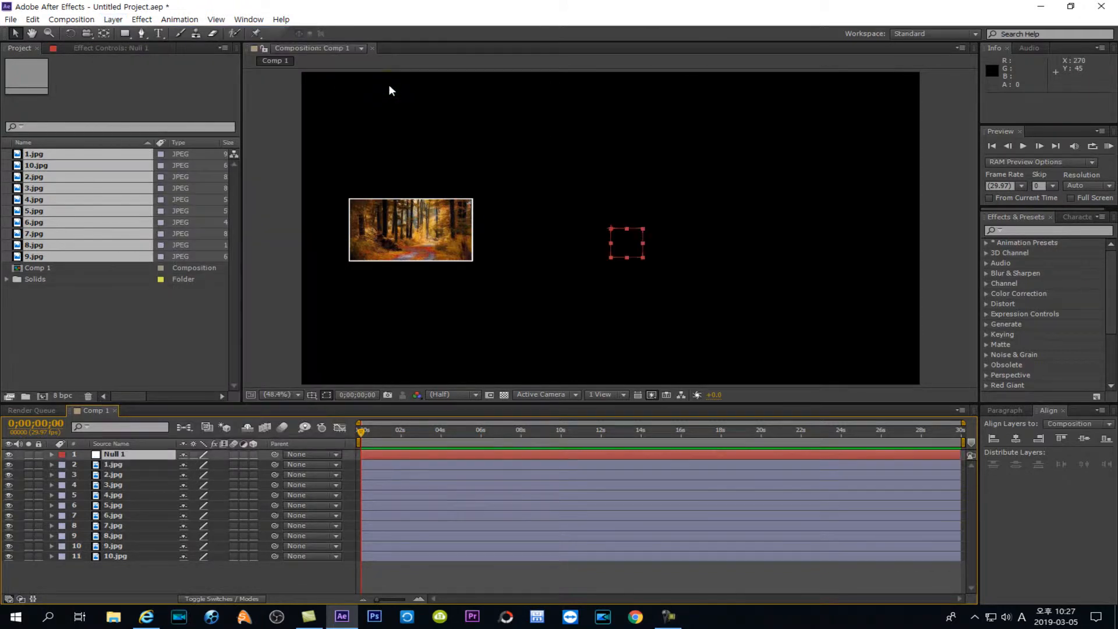
Make the null layer and all ten image layers, 1.jpg to 10.jpg, 3D layers
left_click(248, 447)
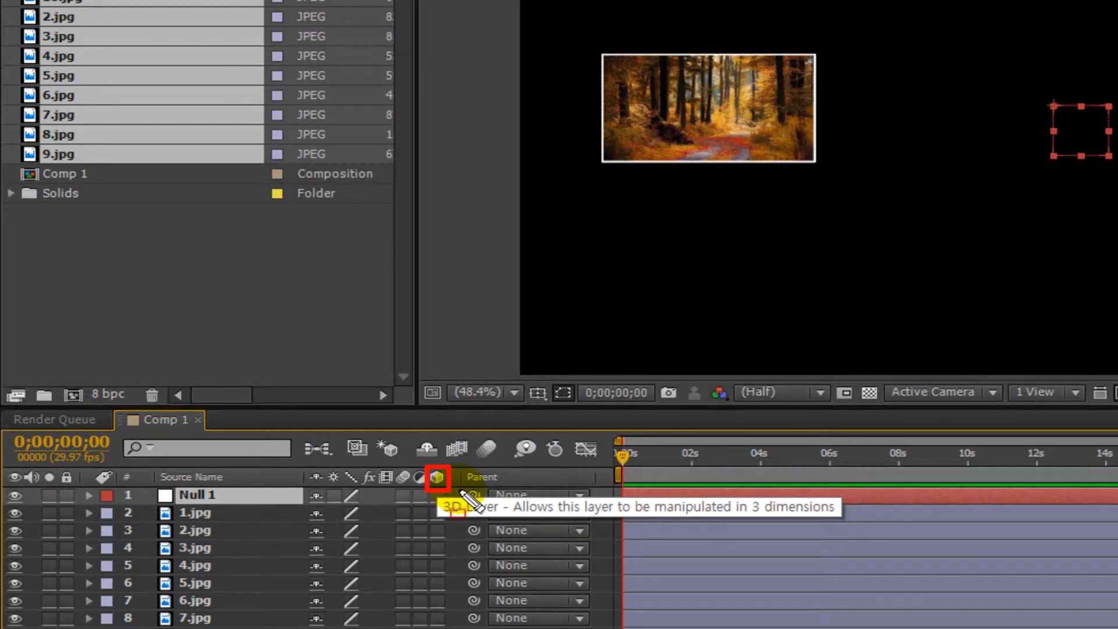
left_click(438, 496)
left_click(435, 513)
left_click(436, 530)
left_click(437, 545)
left_click(437, 565)
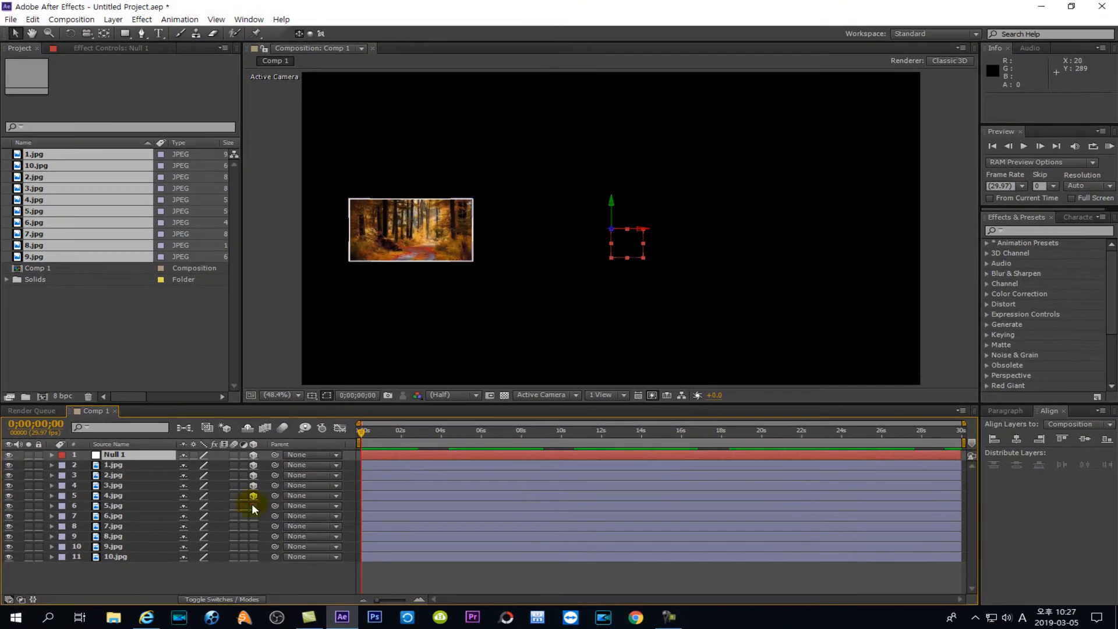
left_click(436, 583)
left_click(252, 516)
left_click(252, 526)
left_click(253, 536)
left_click(253, 546)
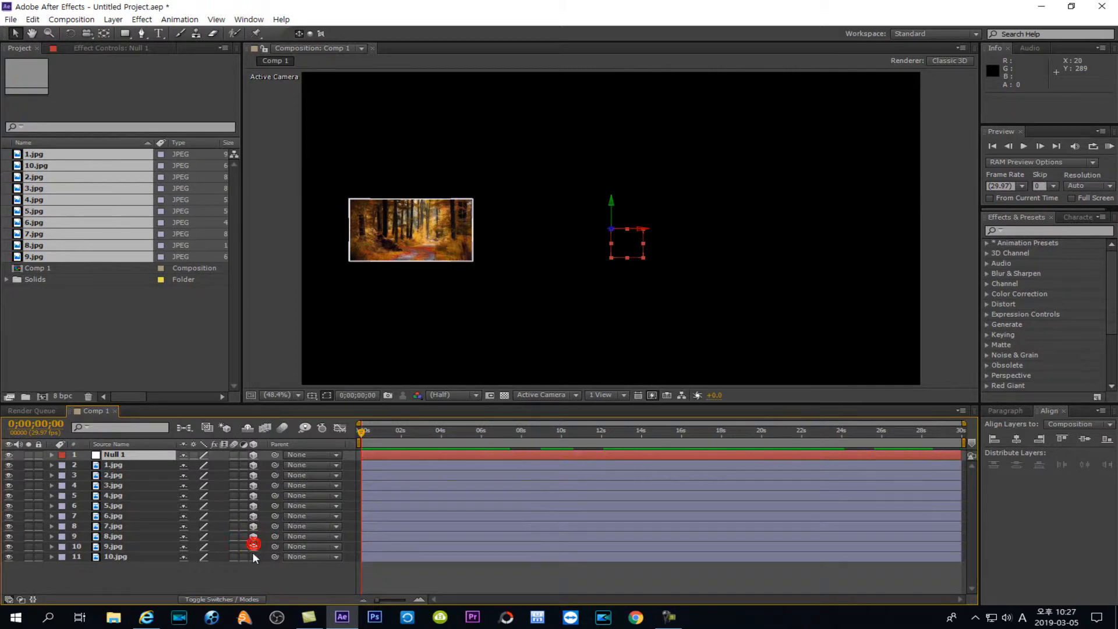
left_click(253, 555)
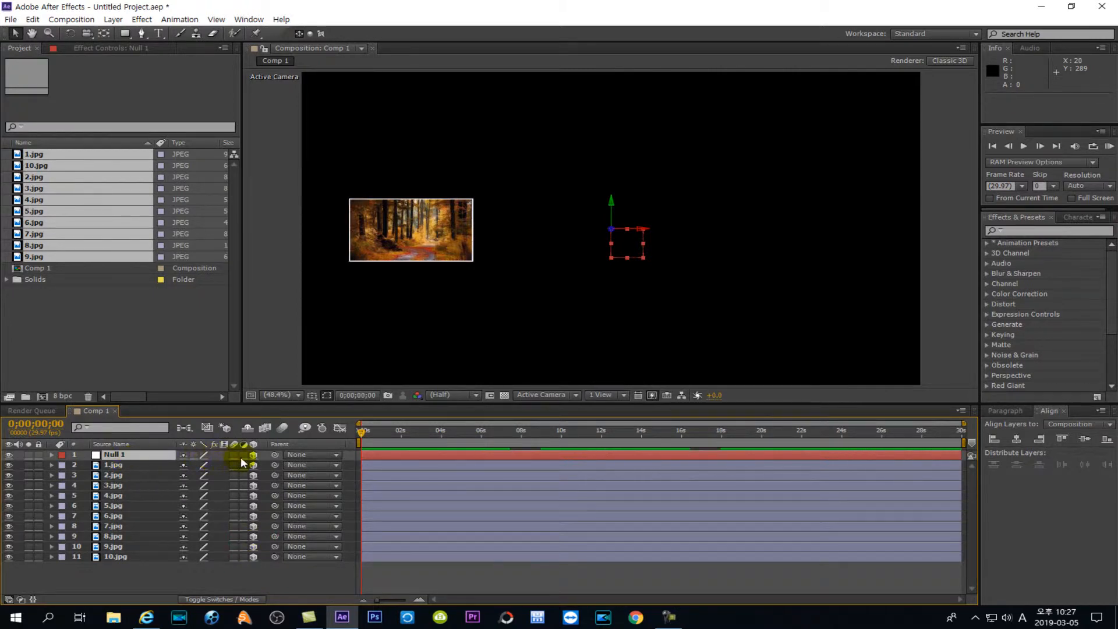
Parent the 1.jpg layer to the null layer and set the null's Z Rotation to 36°
left_click(127, 454)
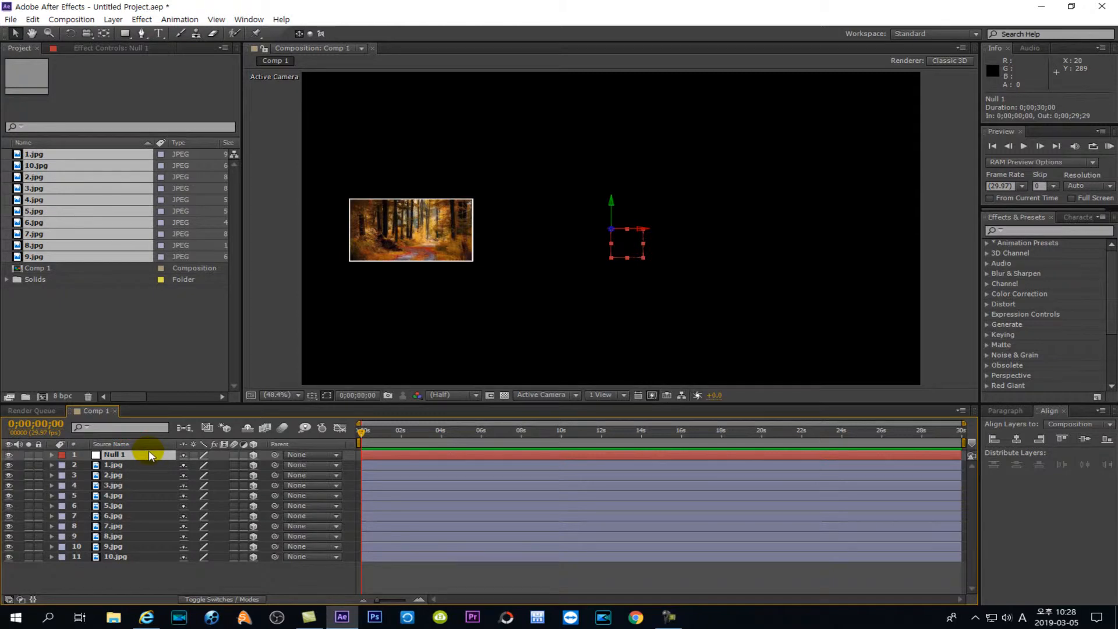
key("r")
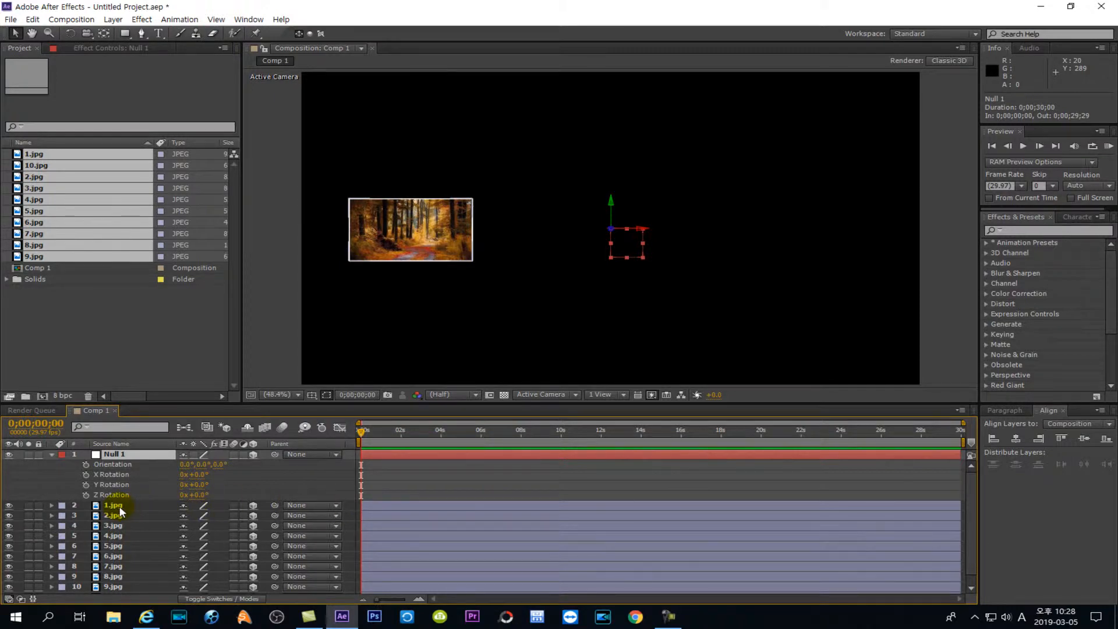
left_click(334, 505)
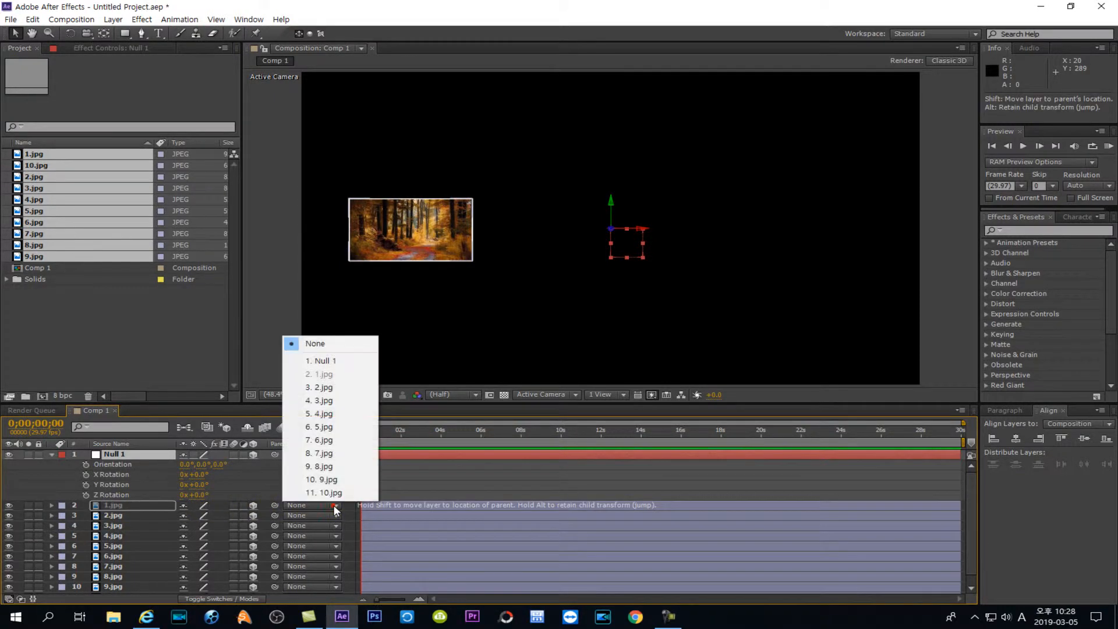
left_click(328, 364)
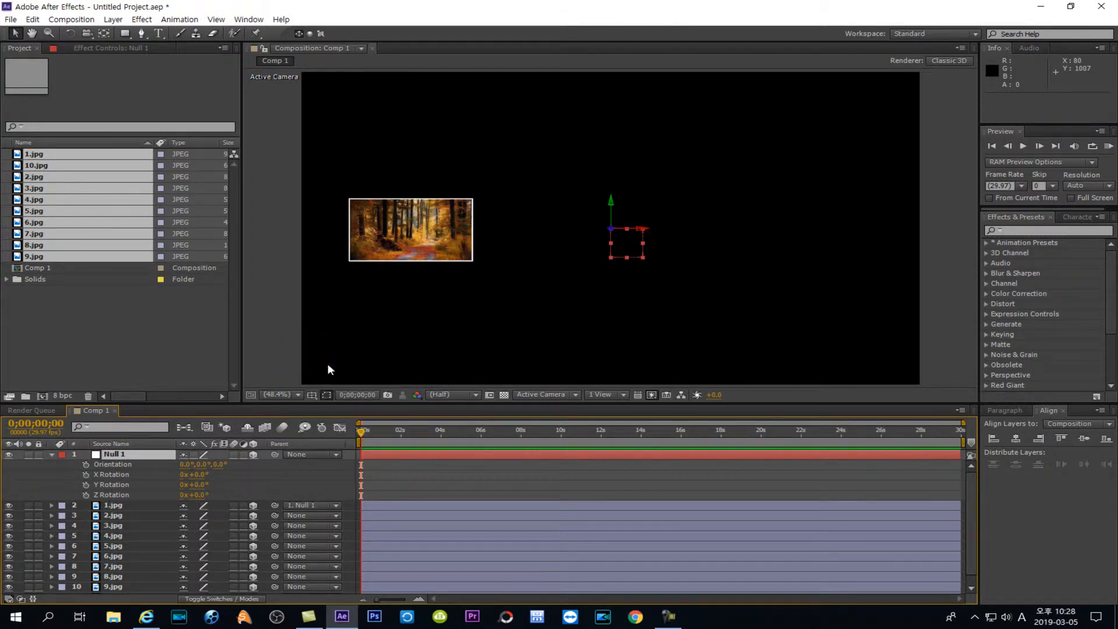
left_click(199, 495)
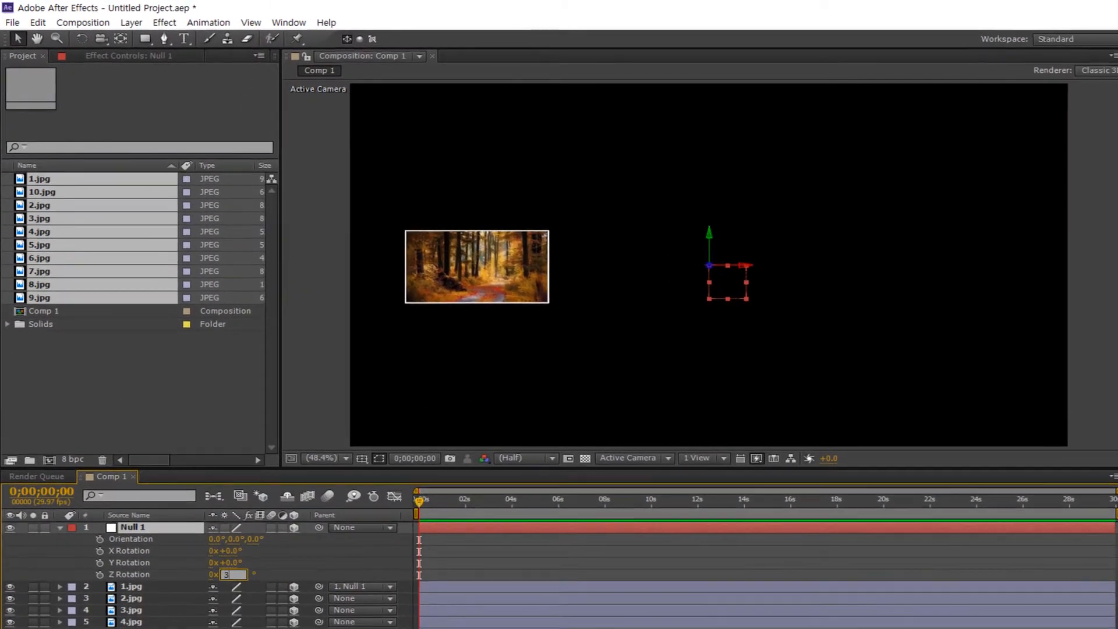
type("36")
key("Return")
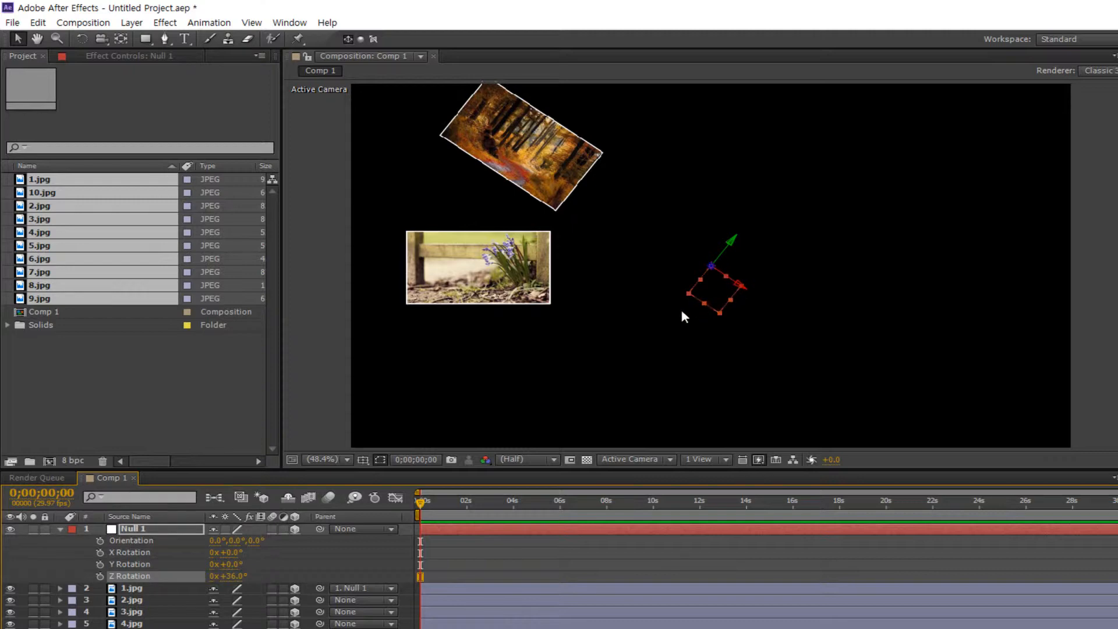
Parent the 2.jpg layer to the null and increase the null's Z Rotation by 36° with the expression 36+36
left_click(390, 601)
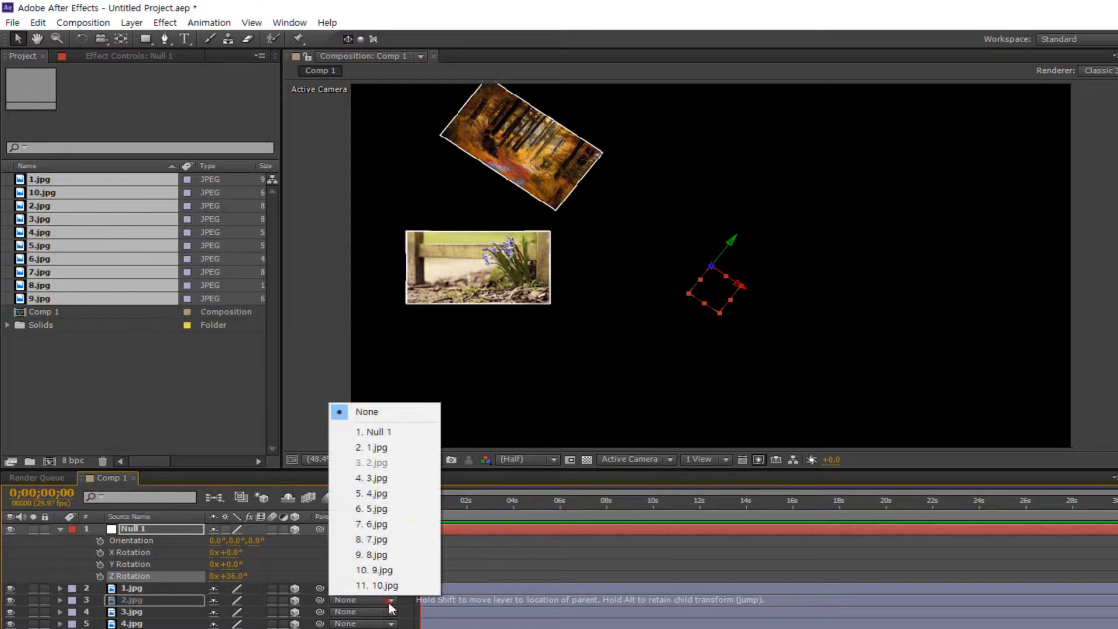
left_click(400, 432)
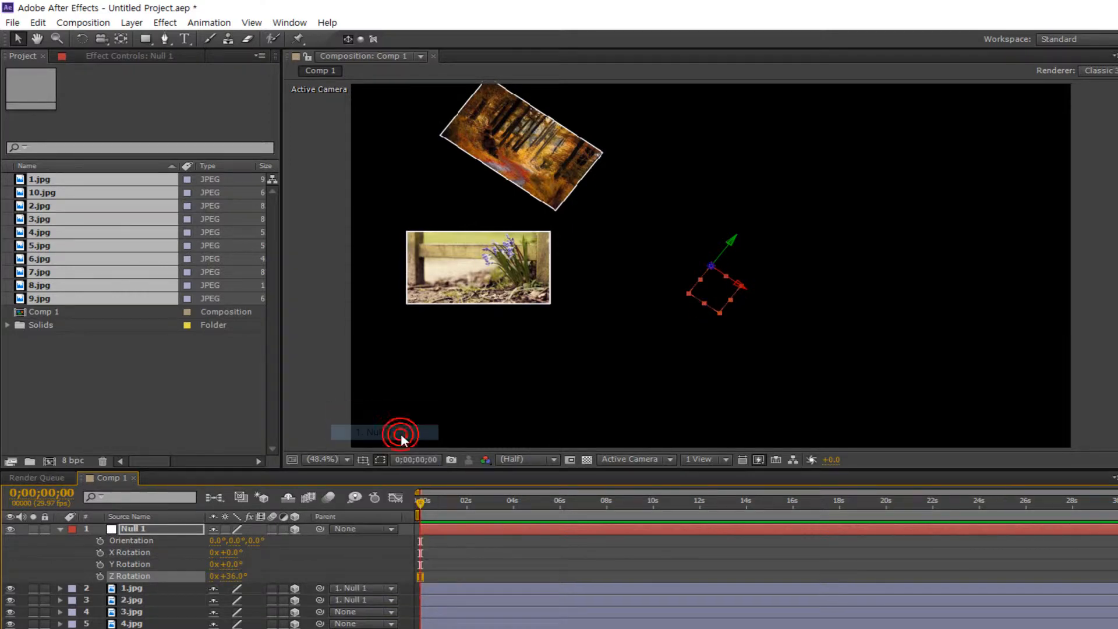
left_click(229, 576)
type("36+")
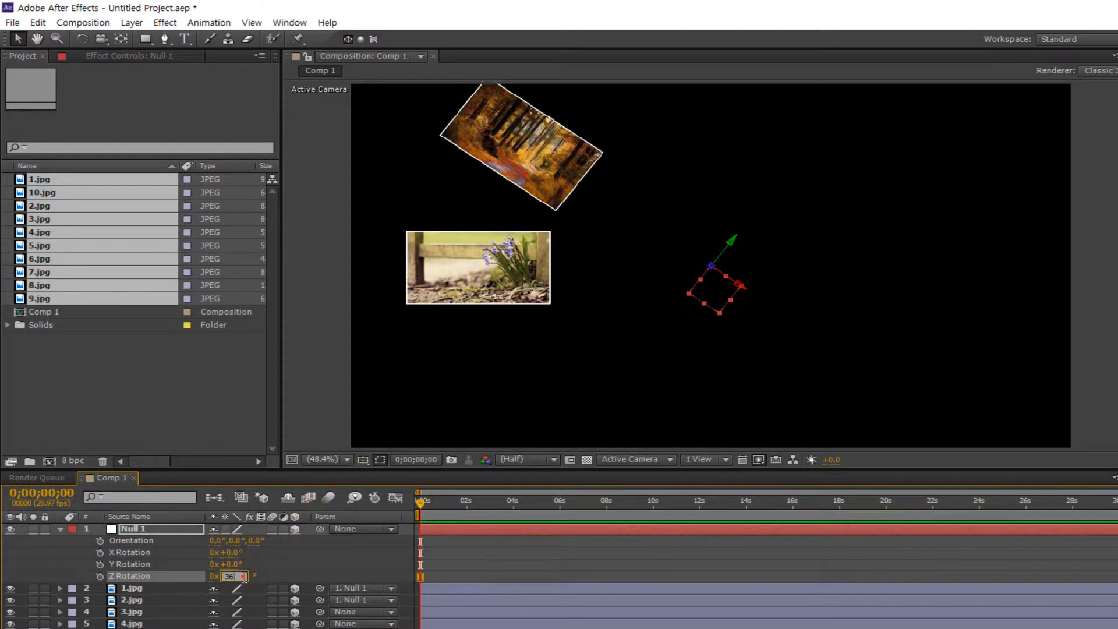
type("36")
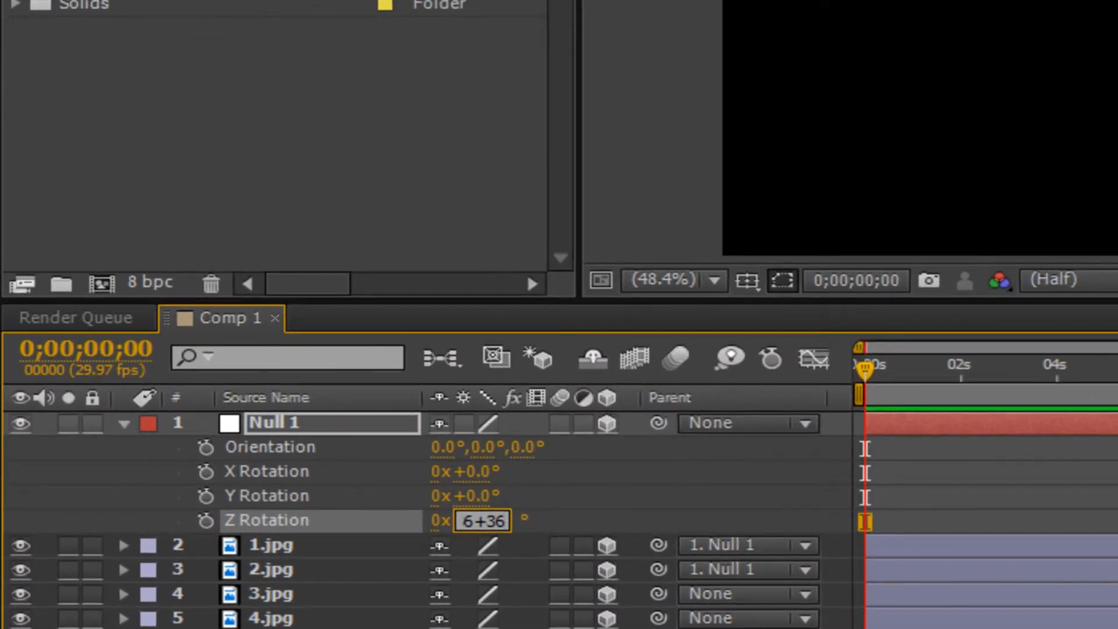
key("Return")
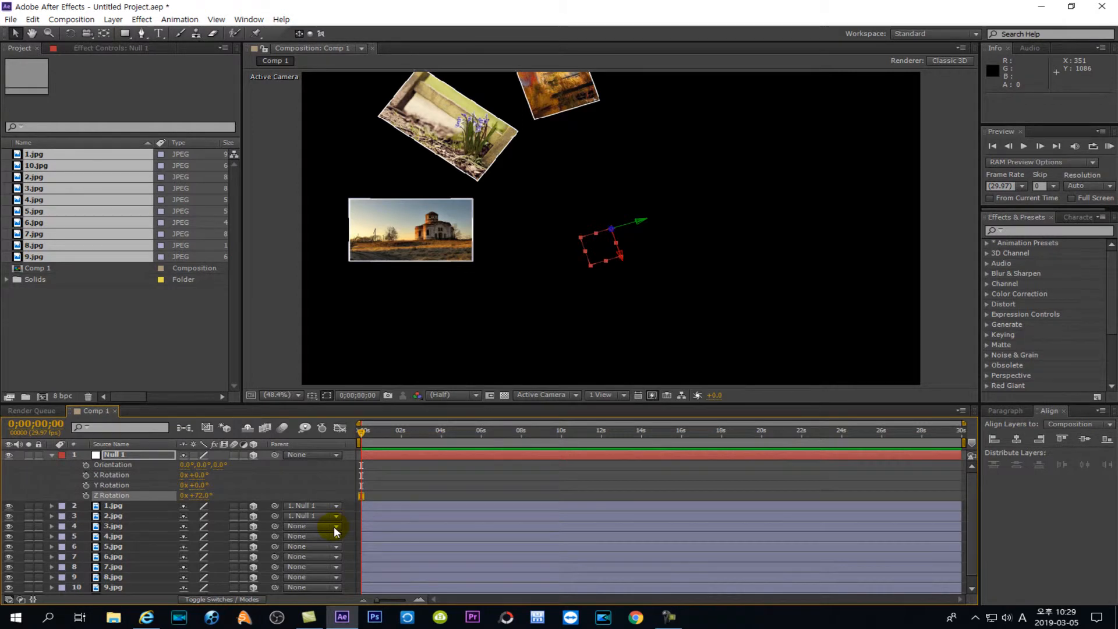
Parent the 3.jpg layer to the null and set the null's Z Rotation to 108°
left_click(335, 526)
left_click(326, 381)
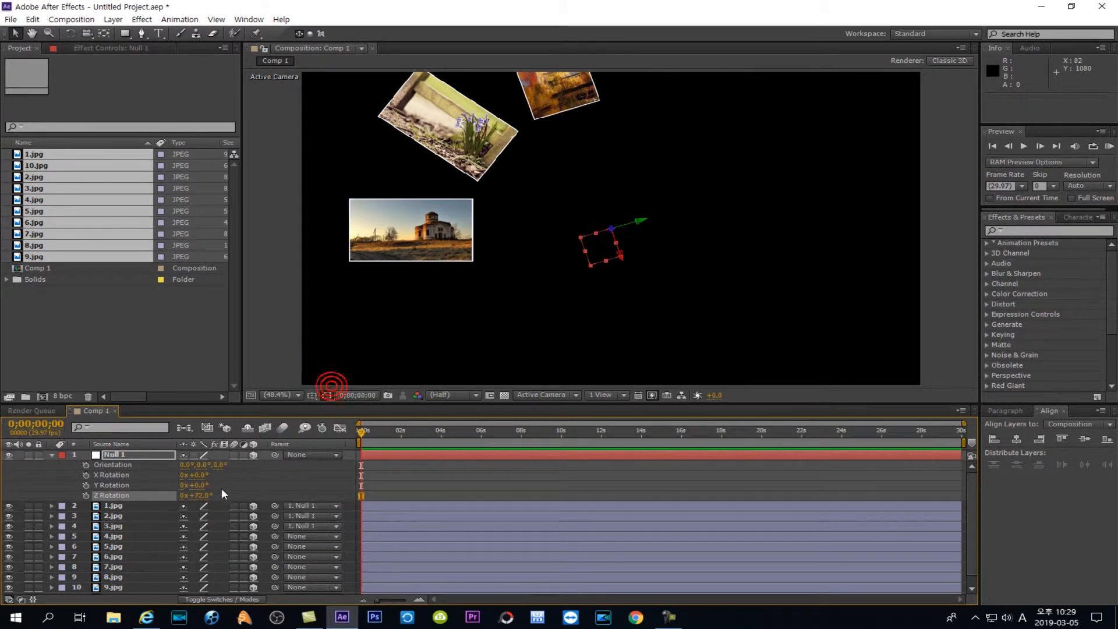
left_click(198, 495)
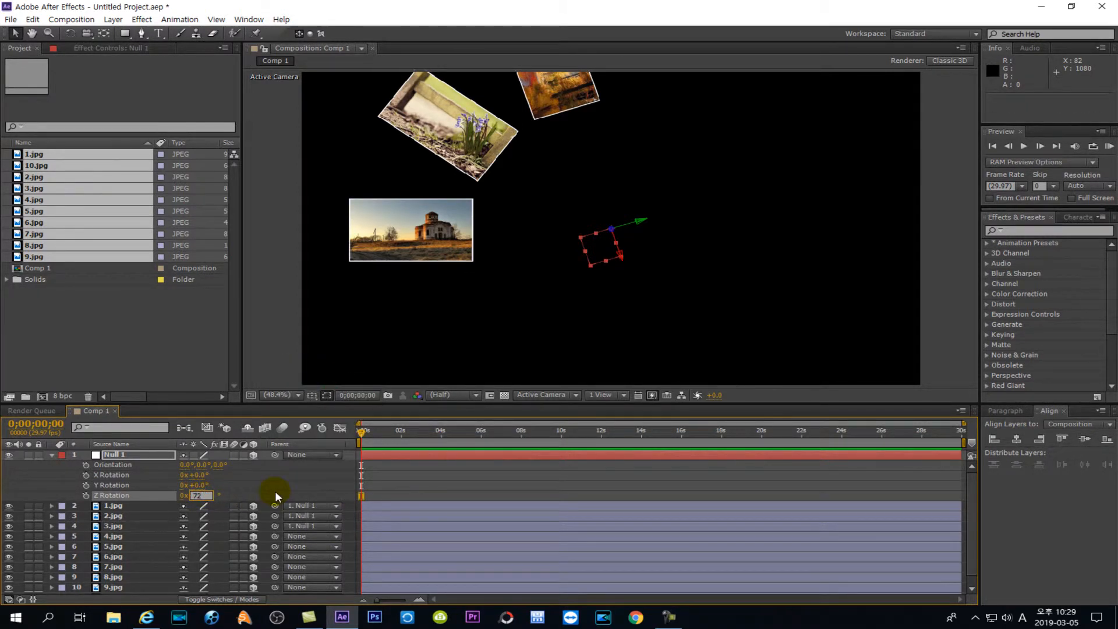
type("108")
key("Return")
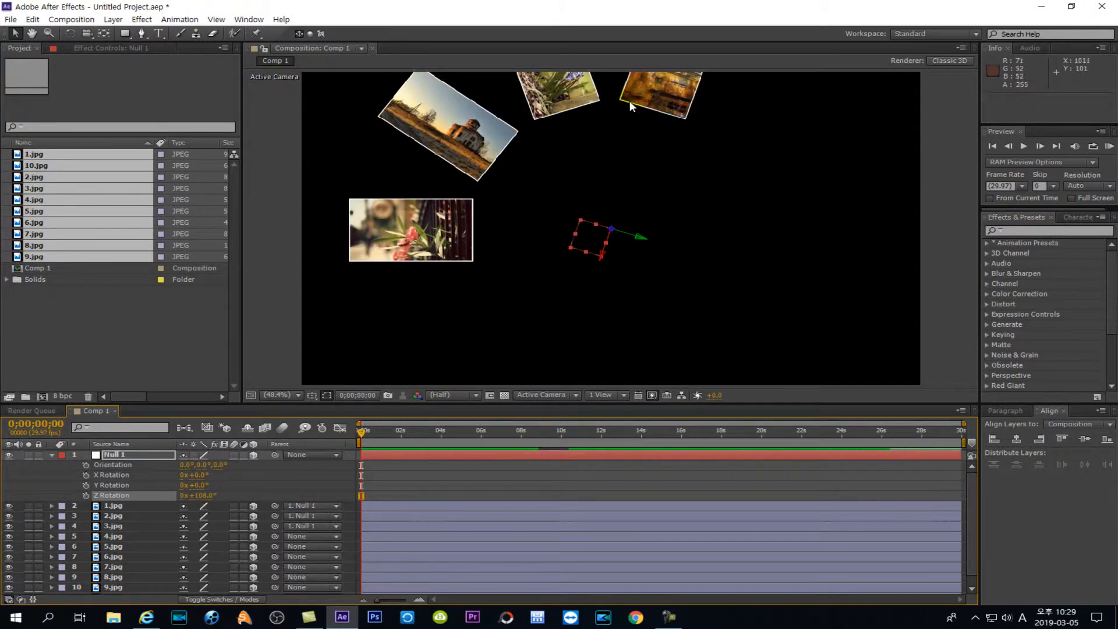
Parent the 4.jpg layer to the null and set the null's Z Rotation to 144°
left_click(333, 538)
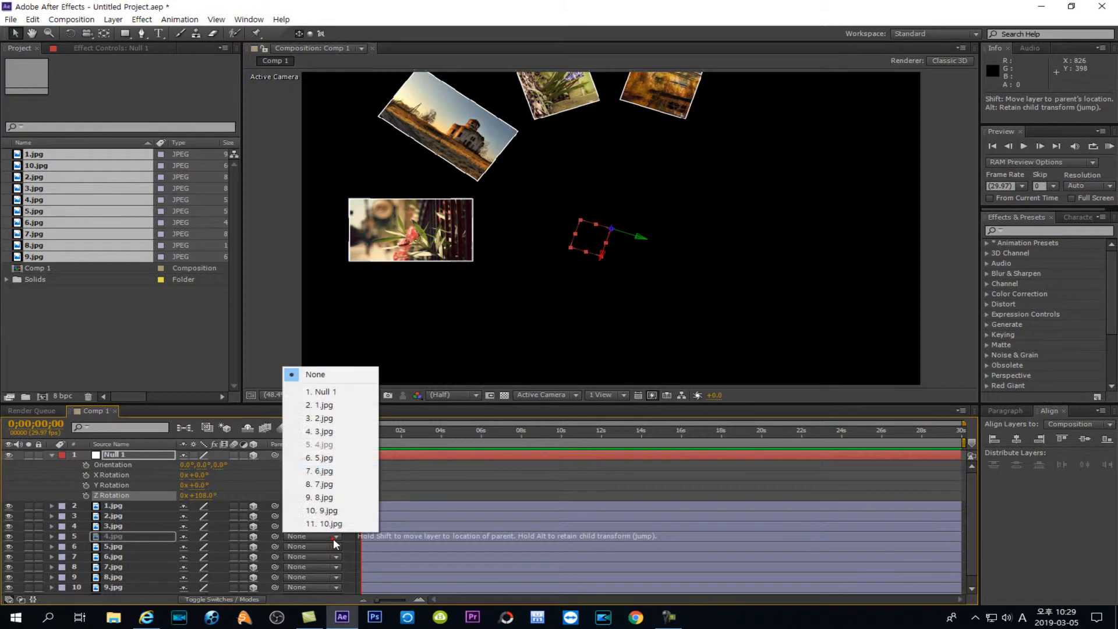
left_click(347, 391)
left_click(203, 496)
type("144")
key("Return")
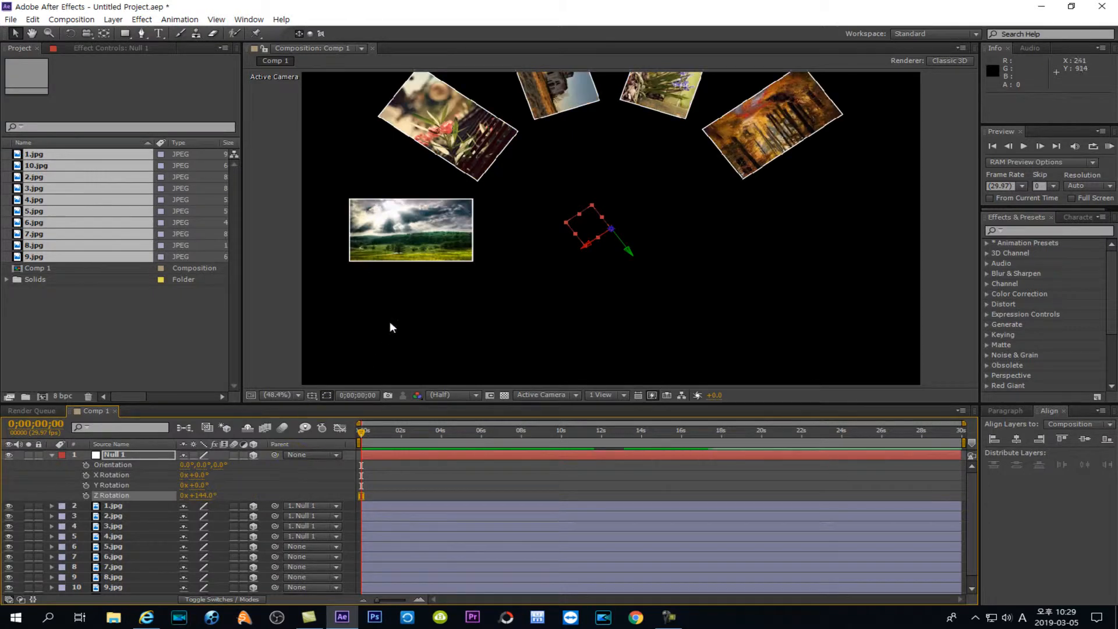
Parent the 5.jpg layer to the null and set the null's Z Rotation to 180°
left_click(337, 548)
left_click(326, 402)
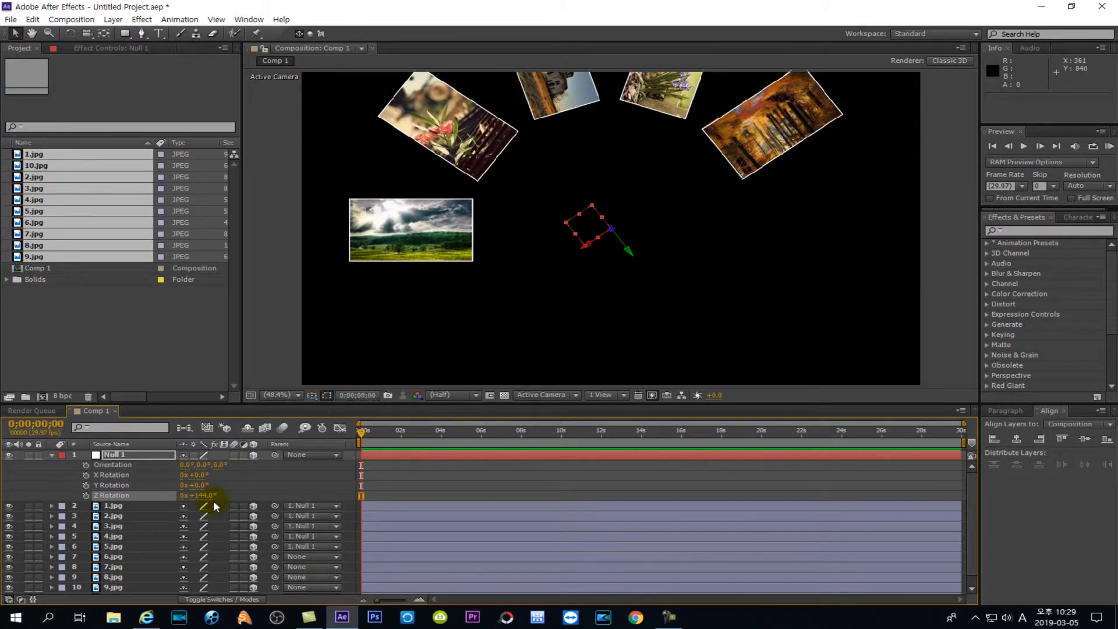
left_click(199, 496)
type("180")
key("Return")
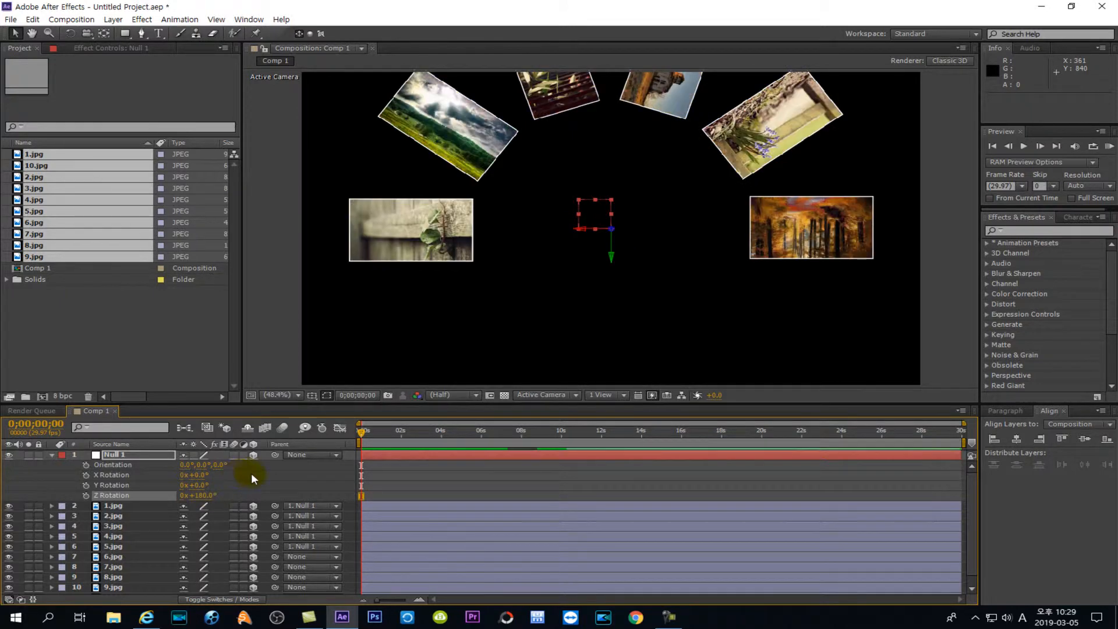
Parent the 6.jpg layer to the null and set the null's Z Rotation to 216°
left_click(330, 555)
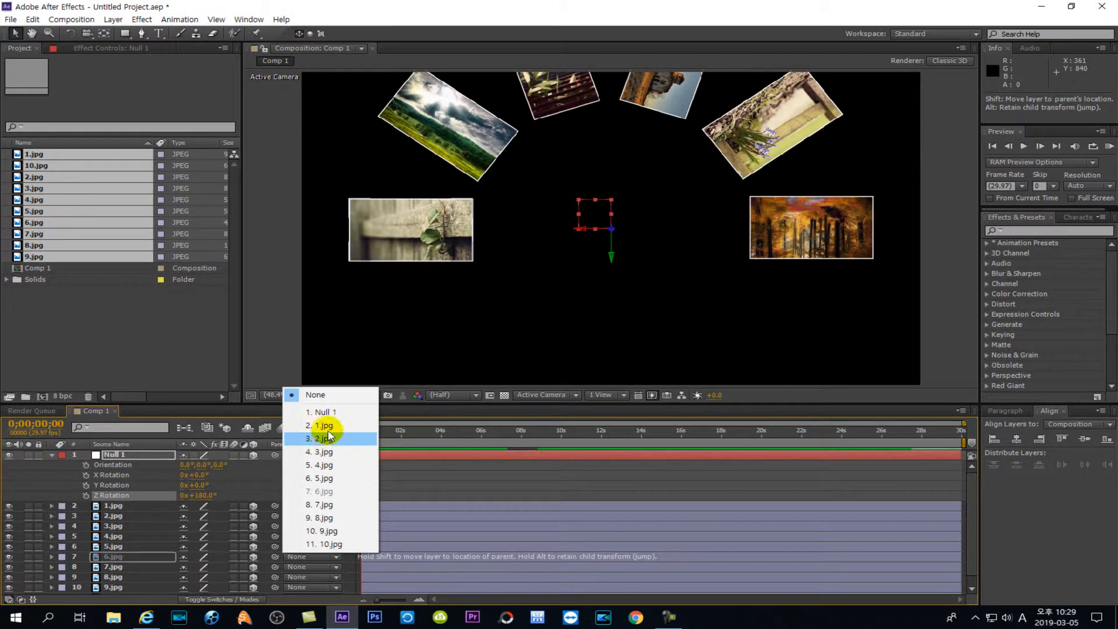
left_click(320, 412)
left_click(200, 496)
type("216")
key("Return")
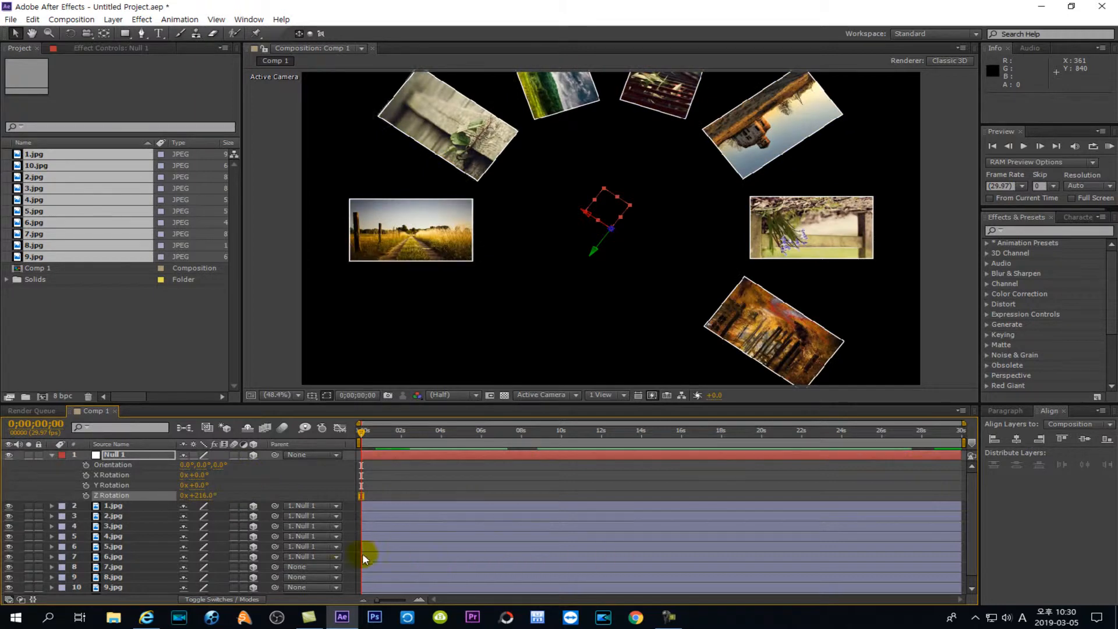
Parent the 7.jpg layer to the null and set the null's Z Rotation to 252°
left_click(335, 566)
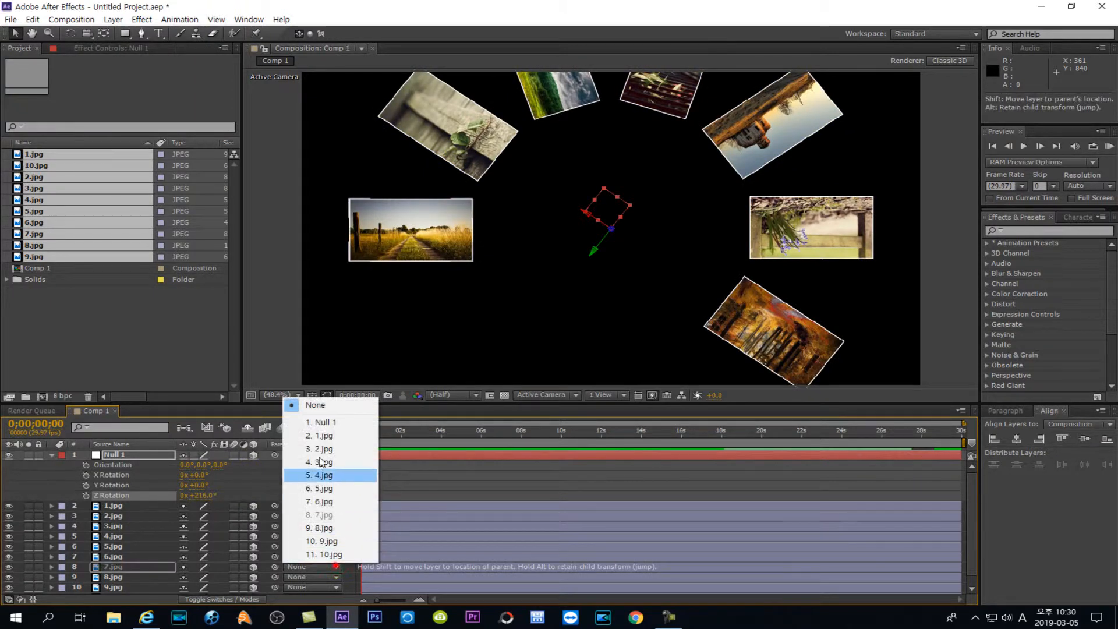
left_click(320, 423)
left_click(200, 495)
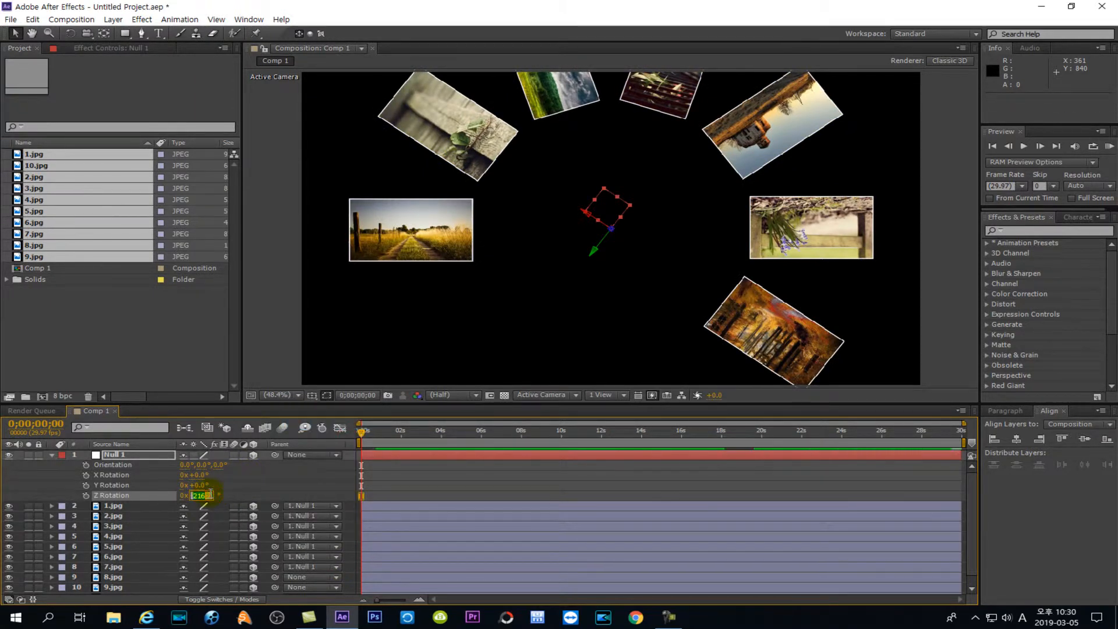
type("252")
key("Return")
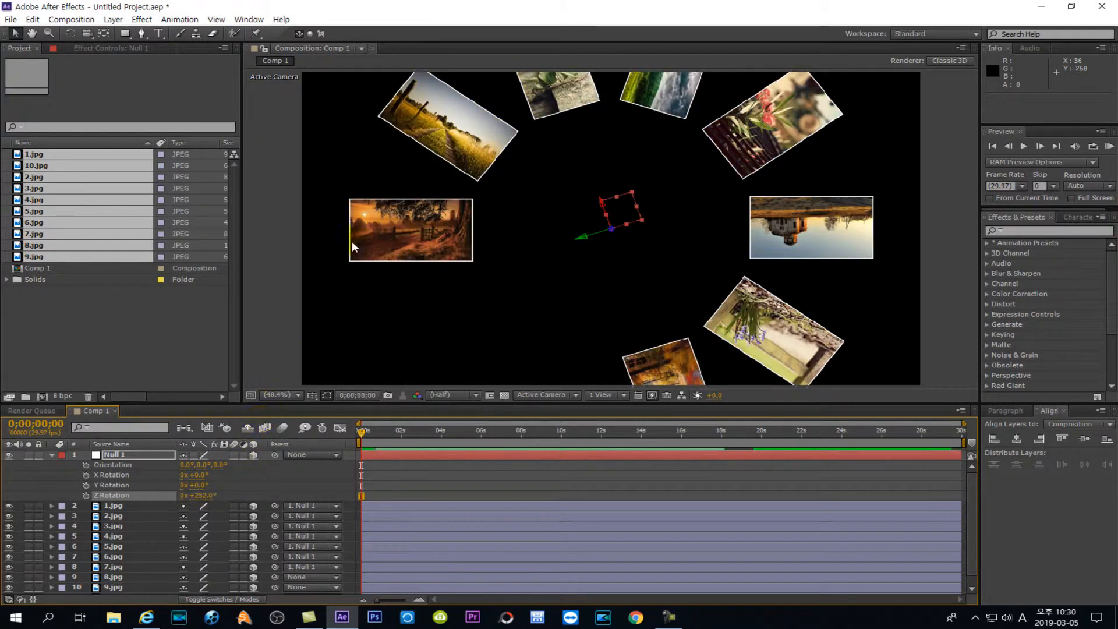
Parent the 8.jpg layer to the null and set the null's Z Rotation to 288°
left_click(333, 576)
left_click(330, 437)
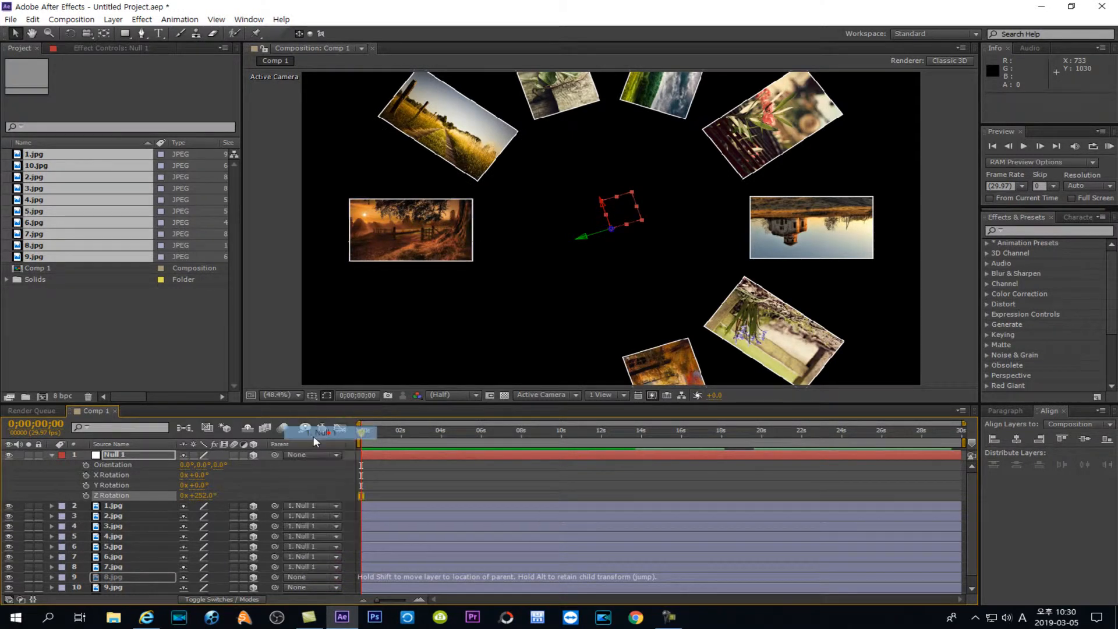
left_click(200, 495)
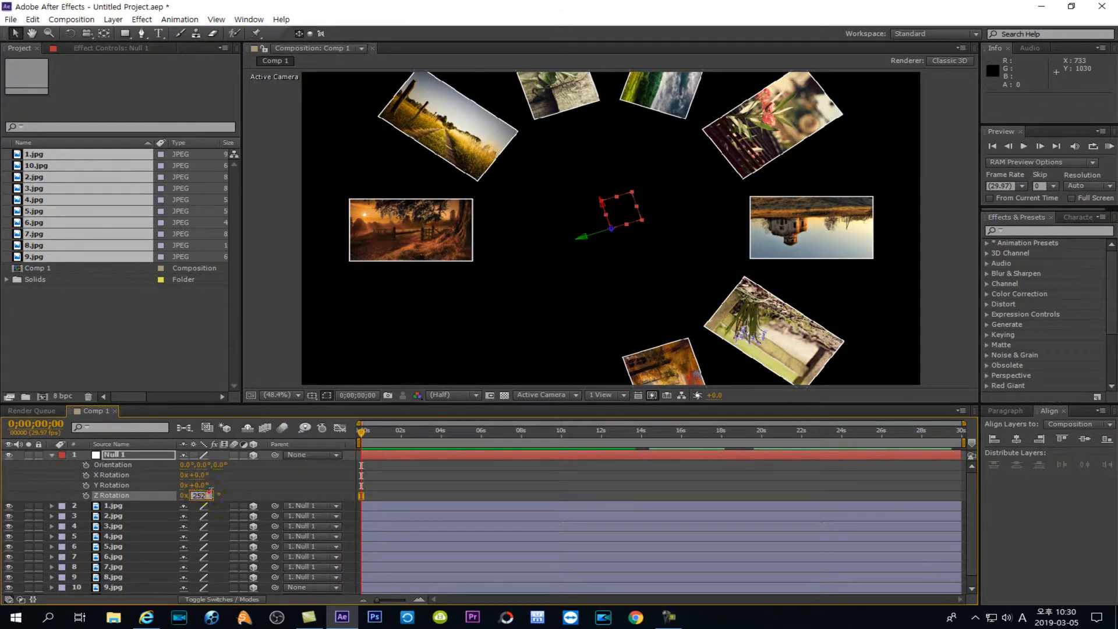
type("288")
key("Return")
Parent the 9.jpg layer to the null and set the null's Z Rotation to 324°
left_click(338, 585)
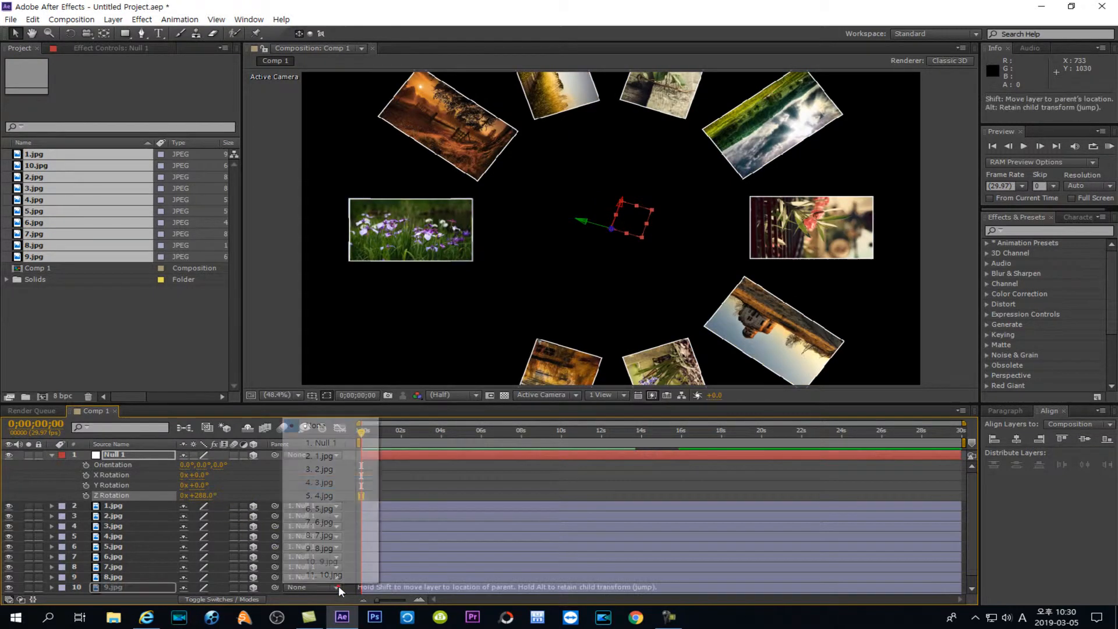
left_click(315, 437)
left_click(209, 495)
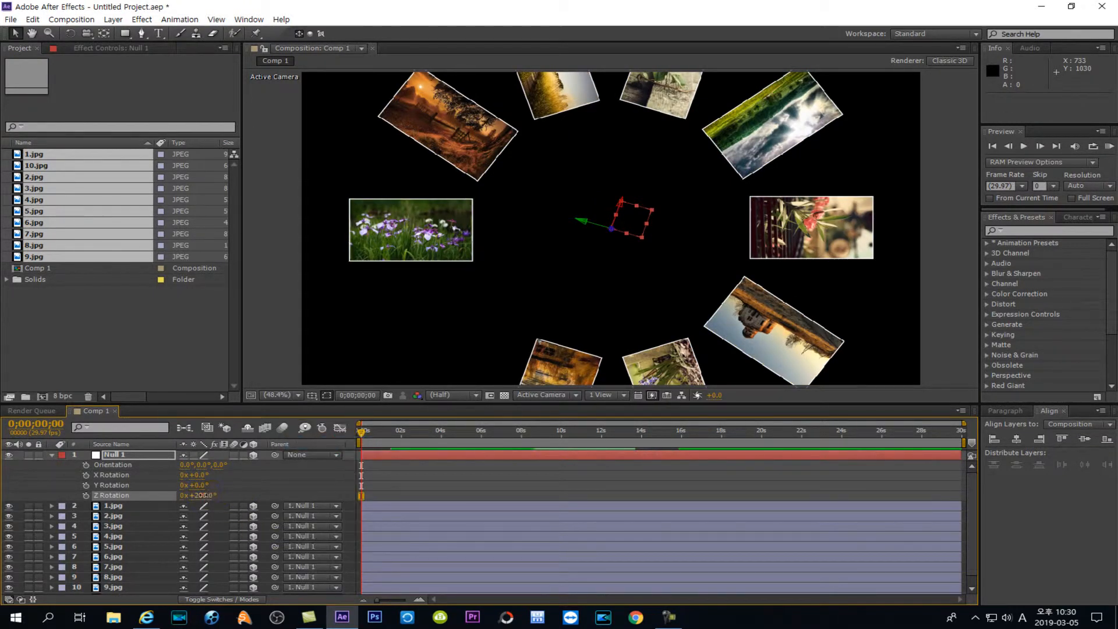
type("324")
key("Return")
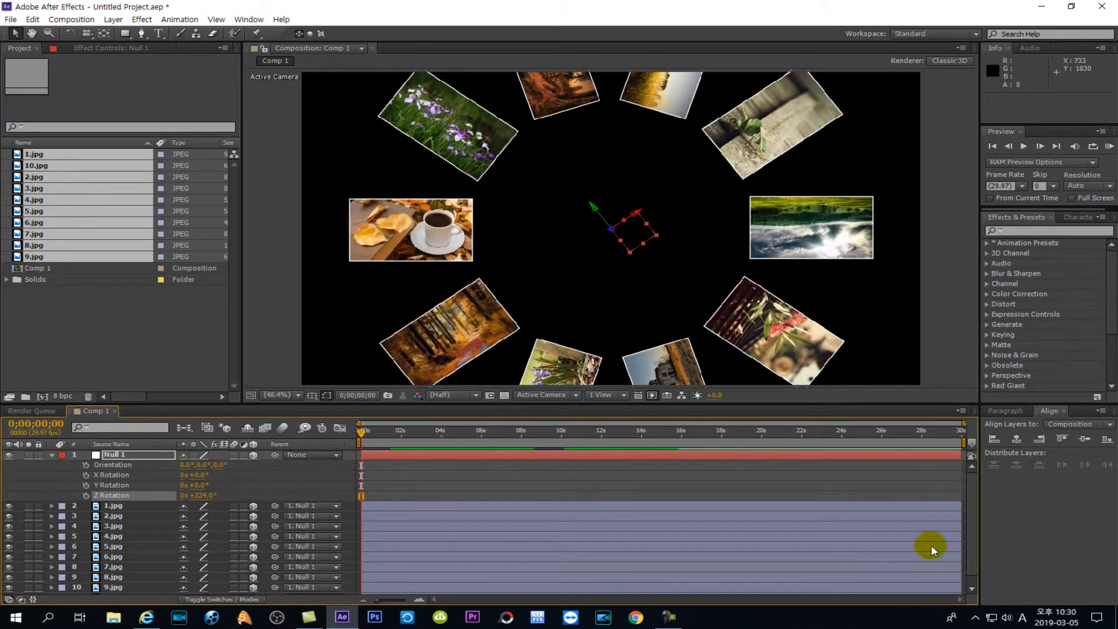
Parent the 10.jpg layer to the null, set the null's Z Rotation to 1x+0.0°, and collapse its rotation properties
left_click_drag(970, 535, 973, 587)
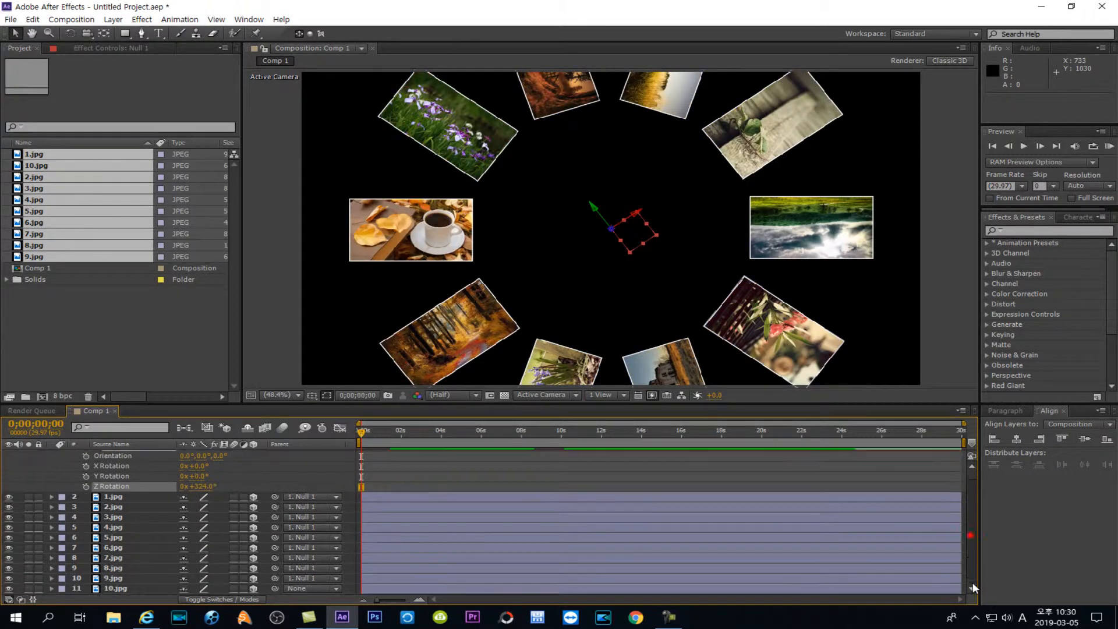
left_click(330, 587)
left_click(326, 451)
left_click(205, 487)
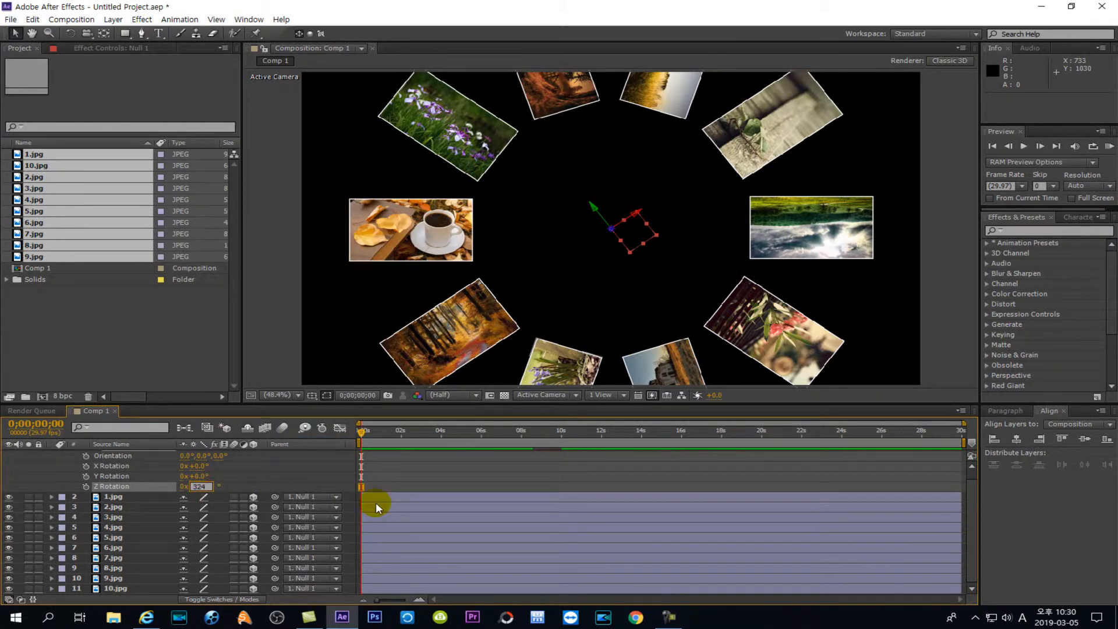
type("1080")
key("Return")
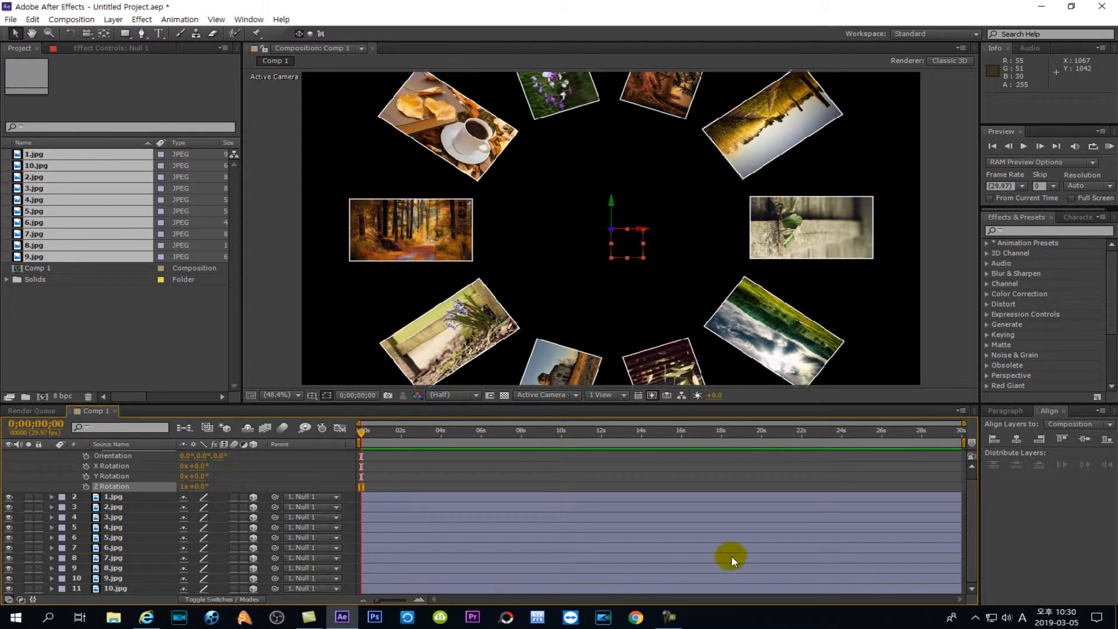
left_click_drag(972, 555, 904, 479)
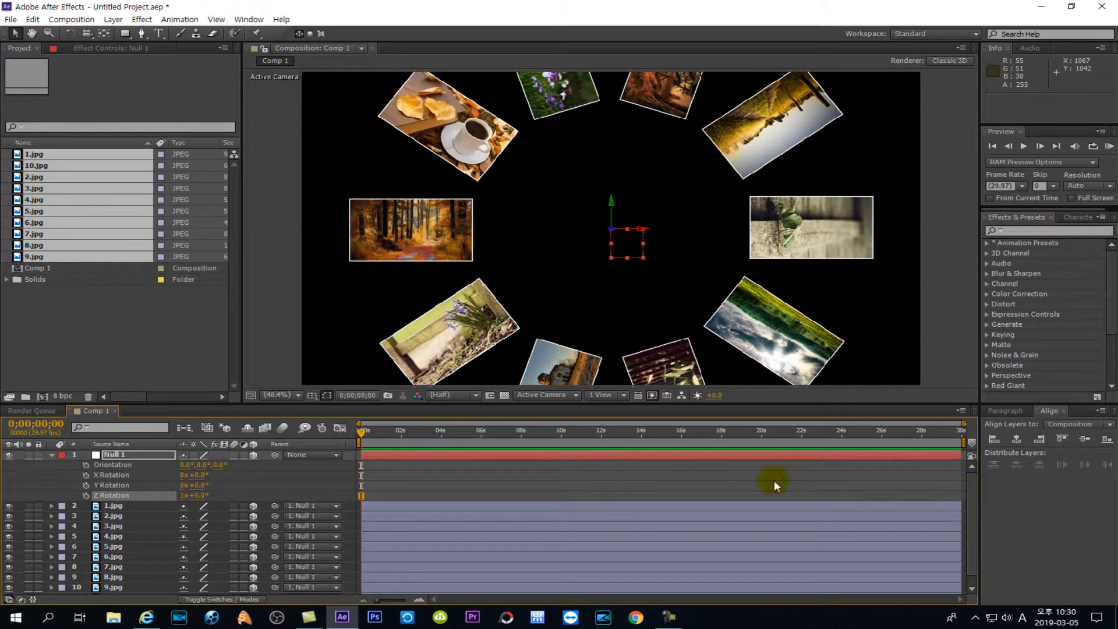
left_click(53, 454)
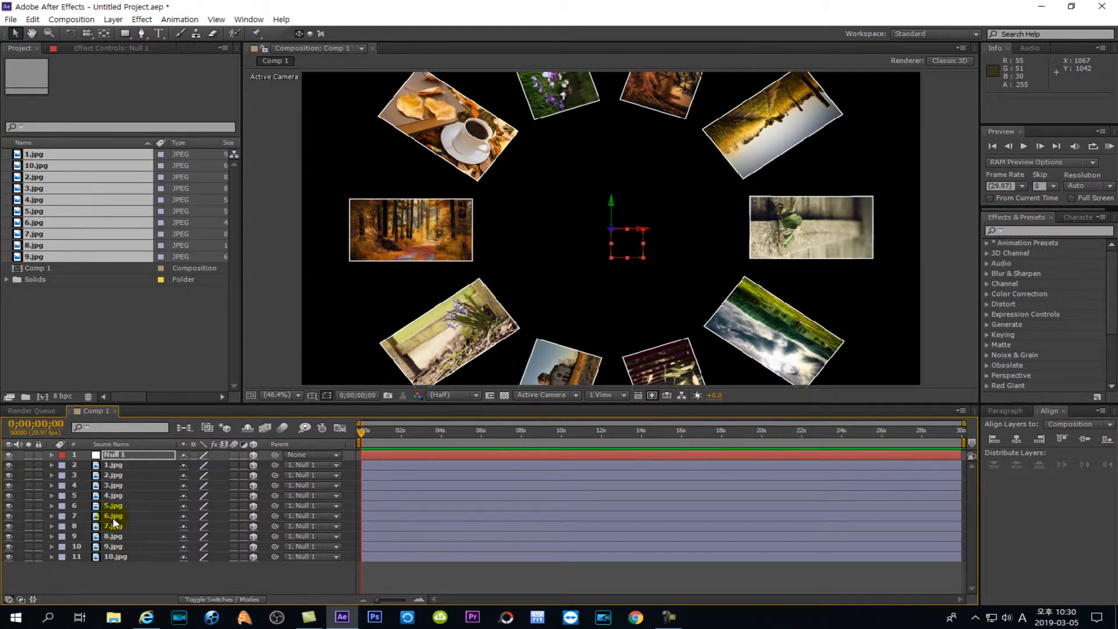
Create a second null object and rename it 회전
left_click(121, 575)
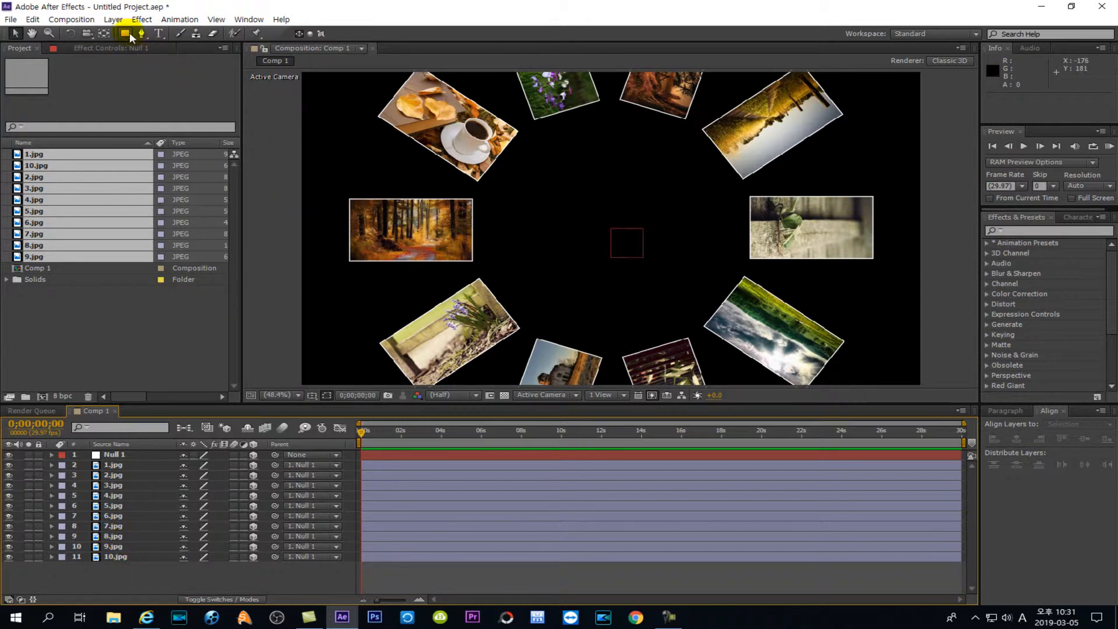
left_click(115, 21)
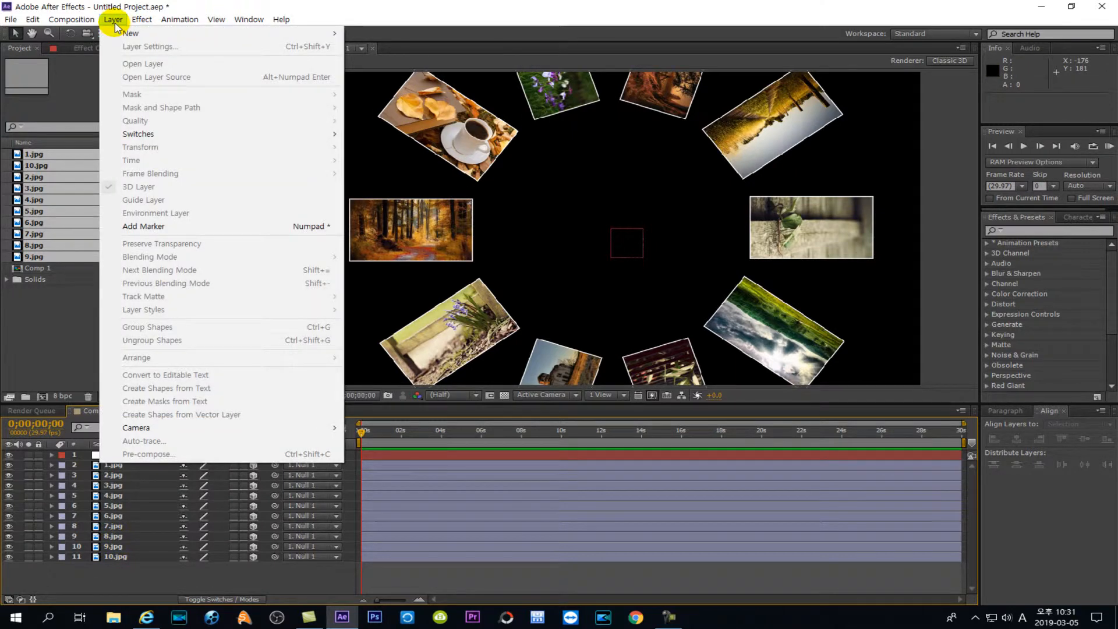
mouse_move(155, 32)
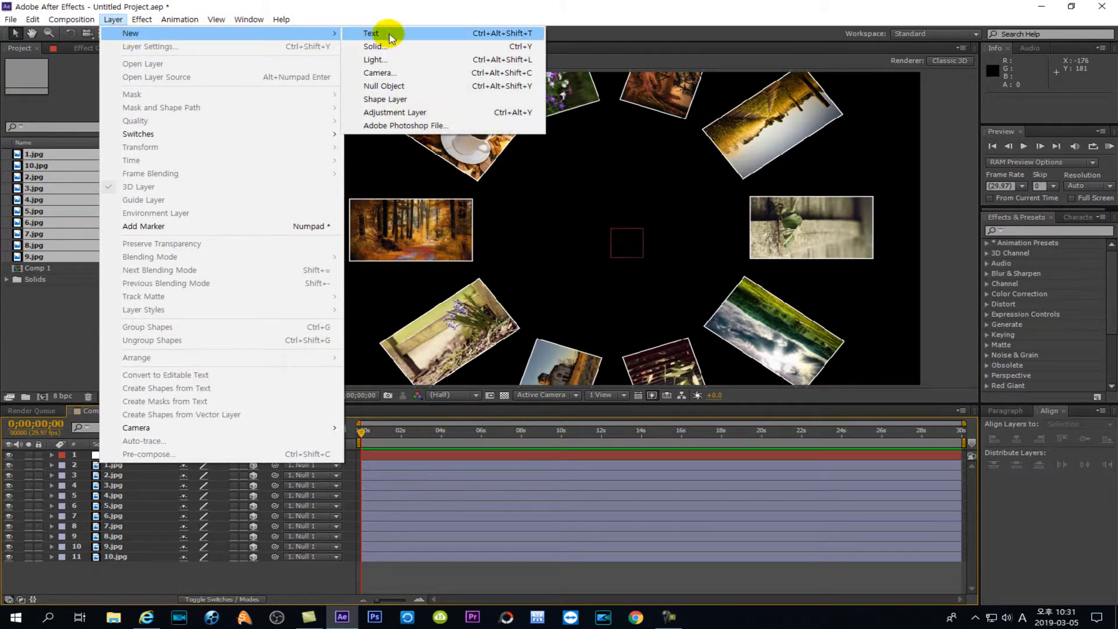
left_click(385, 86)
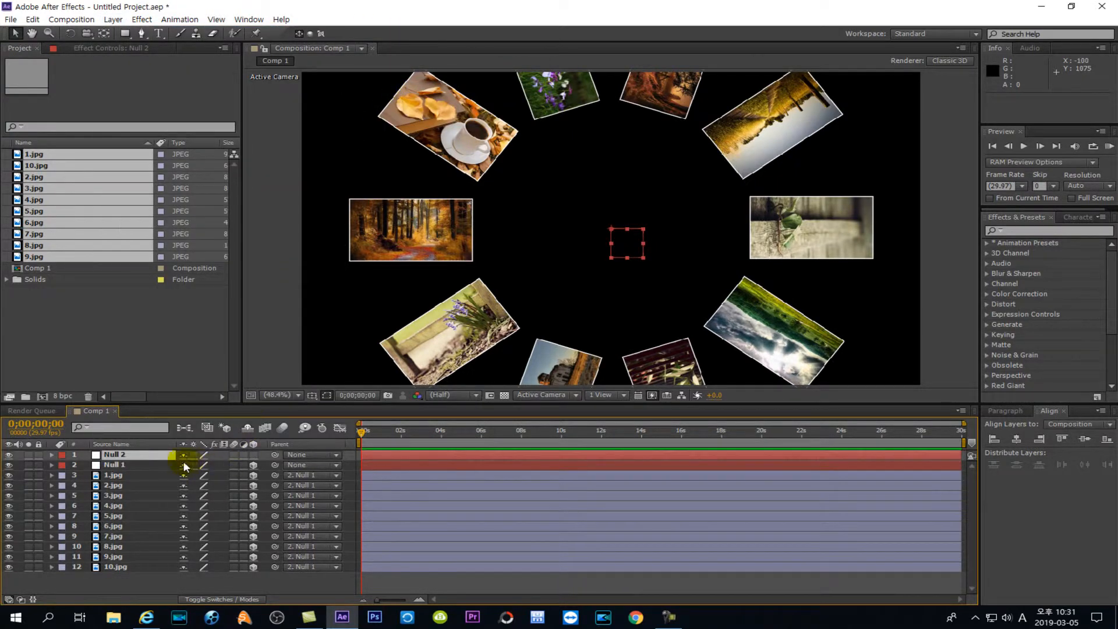
right_click(124, 453)
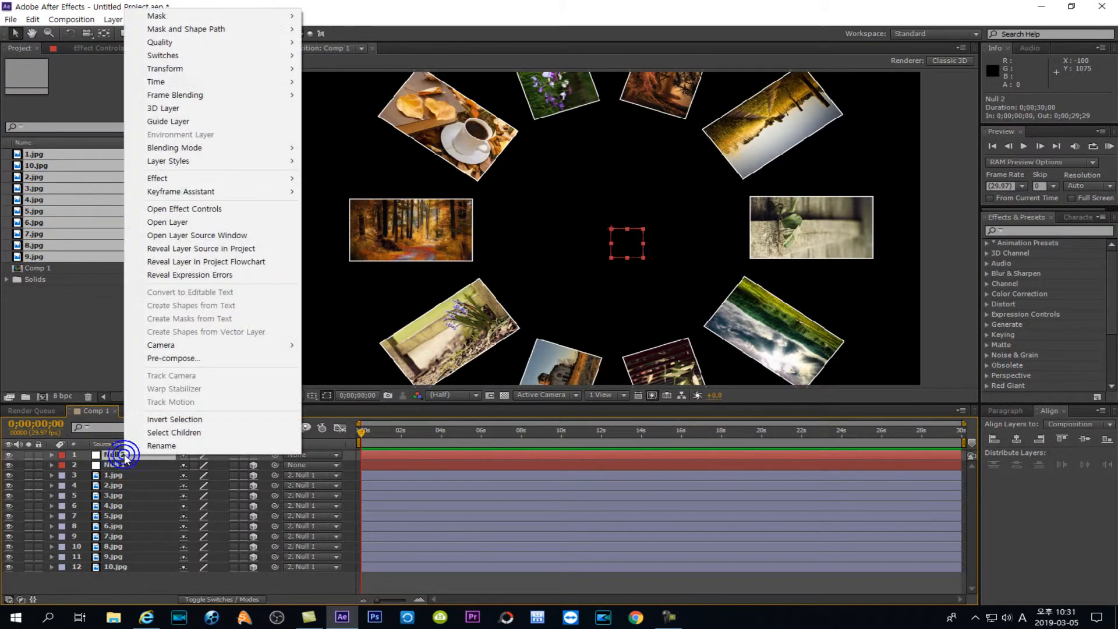
left_click(150, 446)
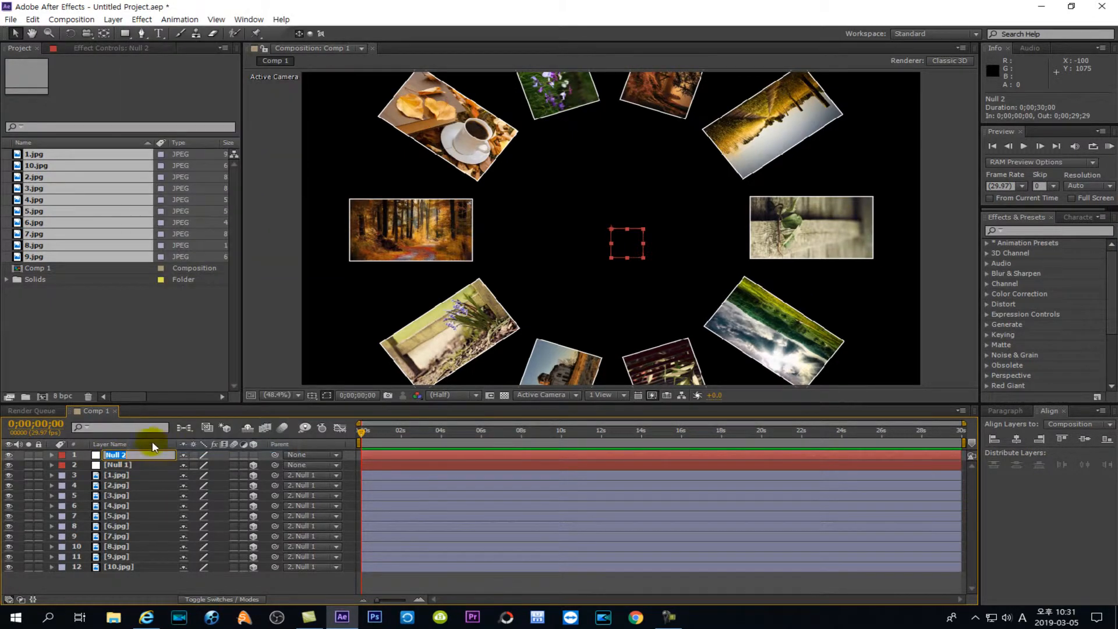
key("Hangul")
type("회")
type("저")
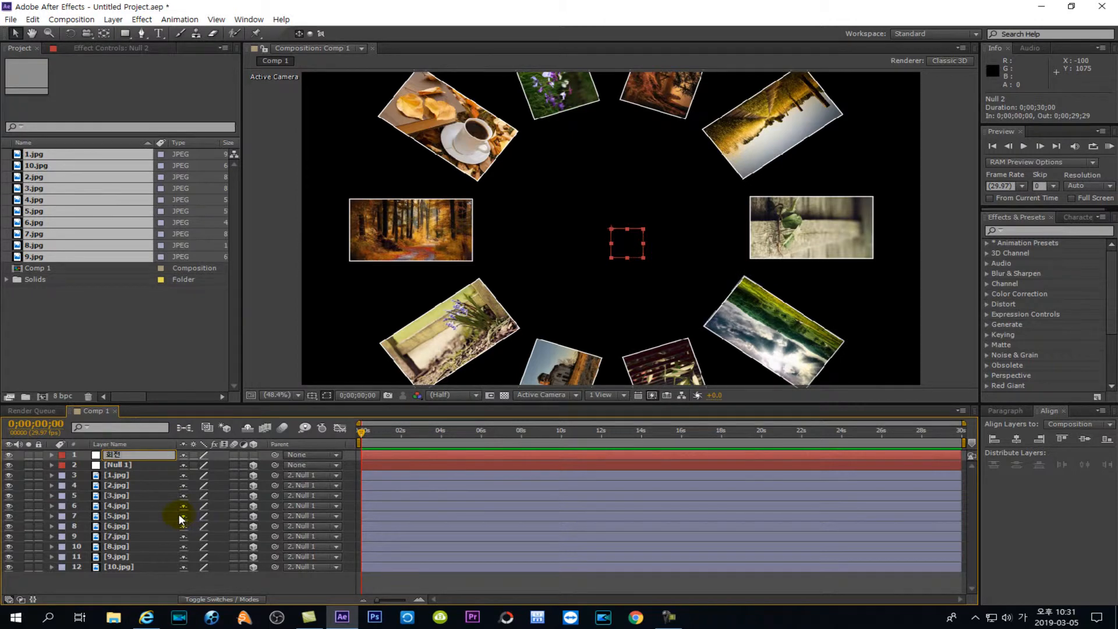
left_click(141, 465)
left_click(114, 457)
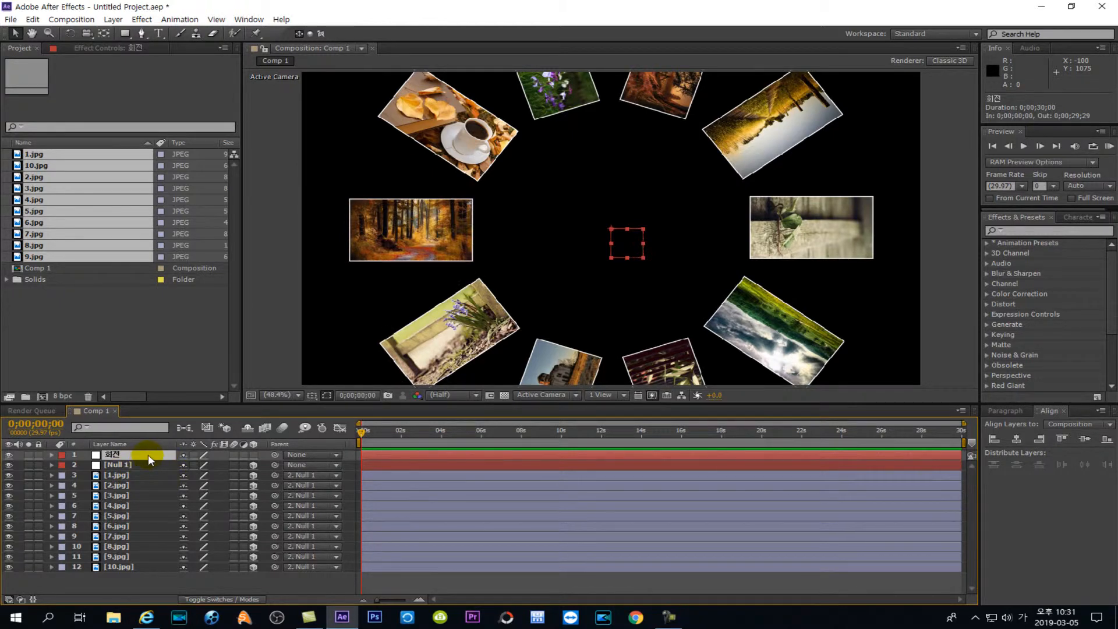
Make the 회전 null a 3D layer and set a Z Rotation keyframe at 0;00;00;00
left_click(254, 455)
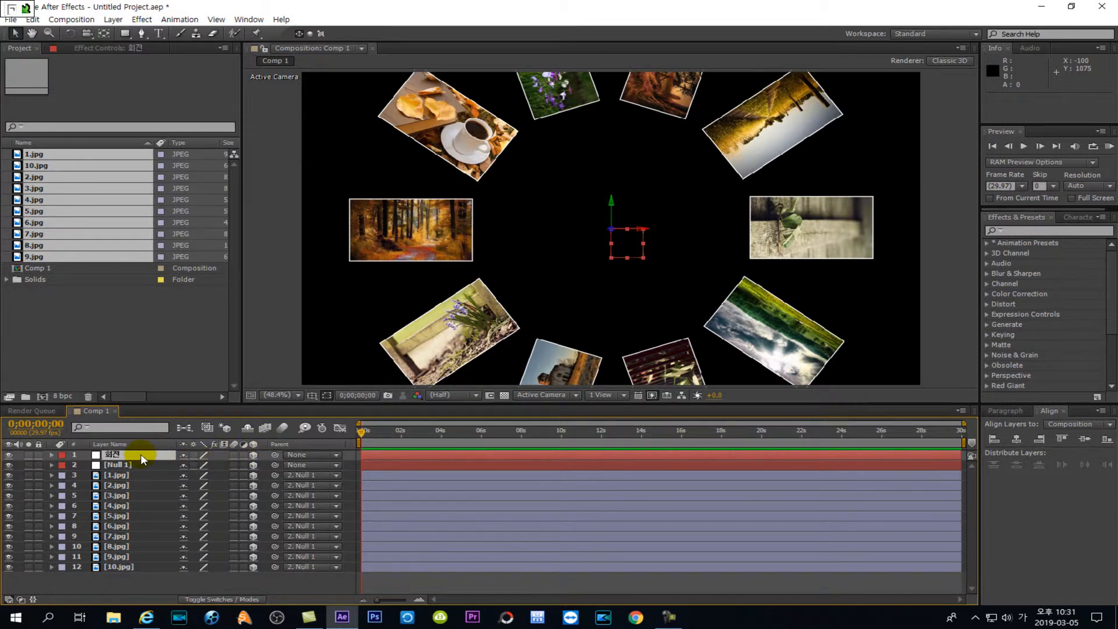
key("Hangul")
key("r")
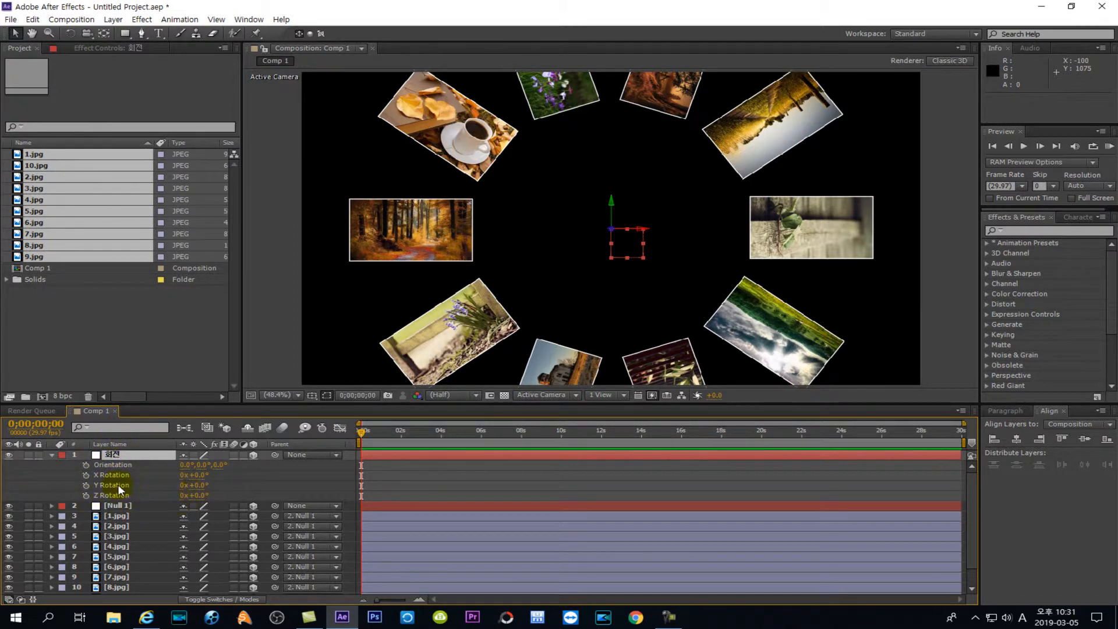
mouse_move(361, 432)
left_mouse_down()
mouse_move(511, 442)
mouse_move(355, 444)
left_mouse_up()
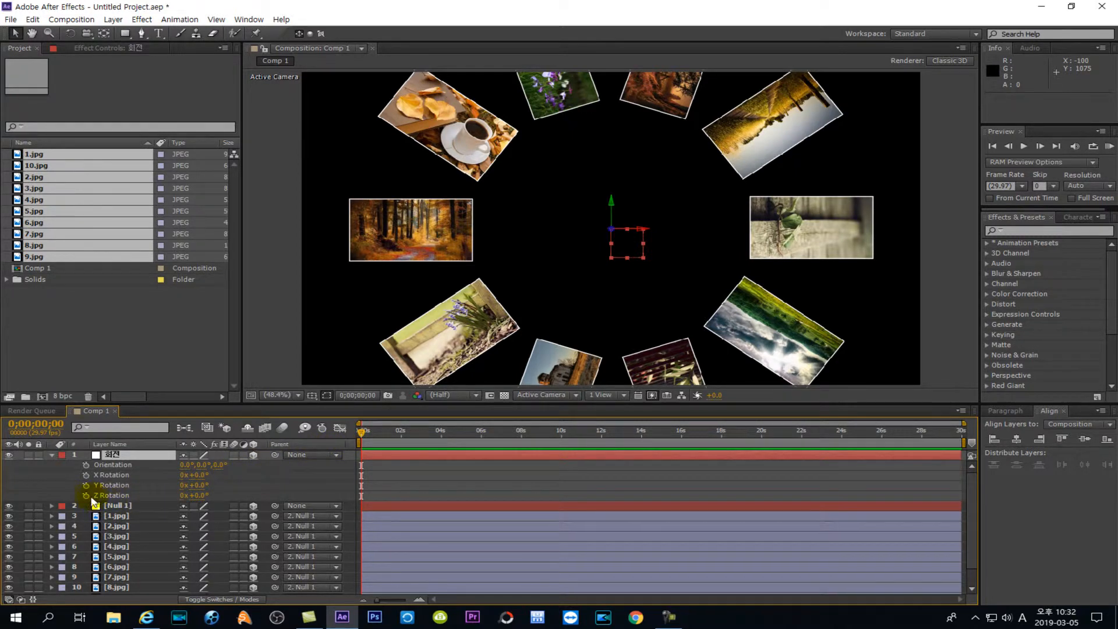
left_click(86, 496)
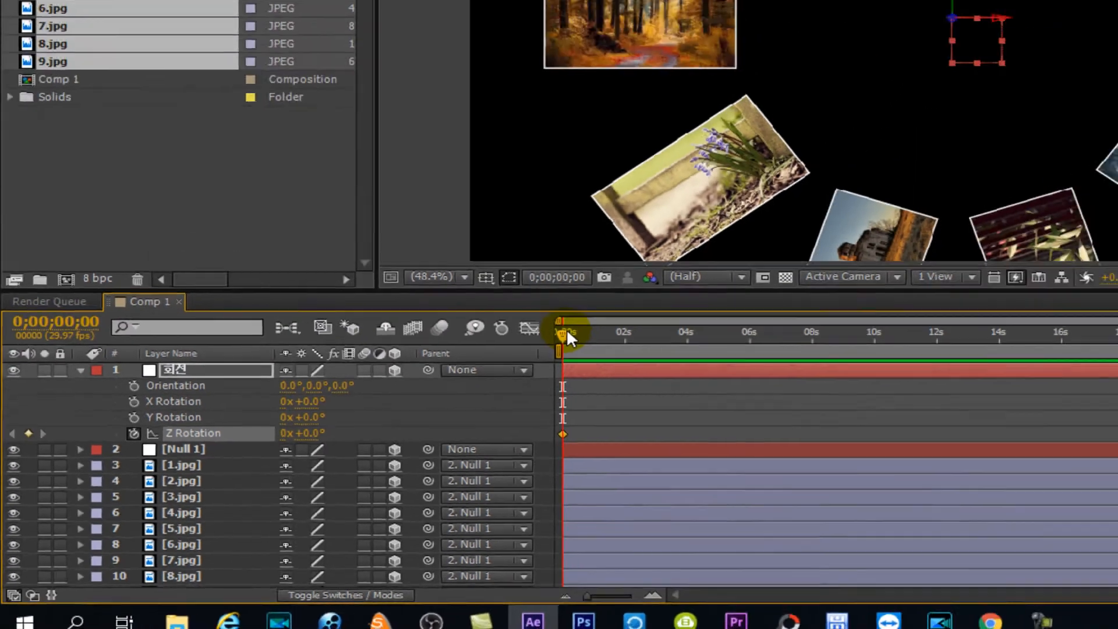
Set the 회전 null's Z Rotation to 2x+0.0° at 0;00;29;29 and preview the animation
left_click_drag(826, 206, 965, 481)
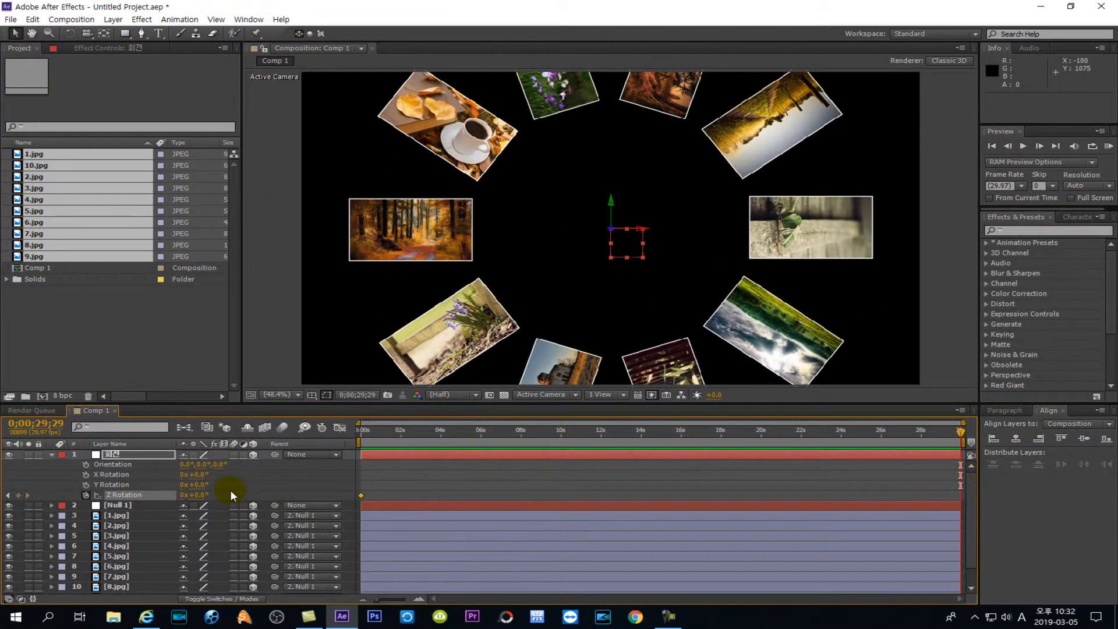
left_click(181, 495)
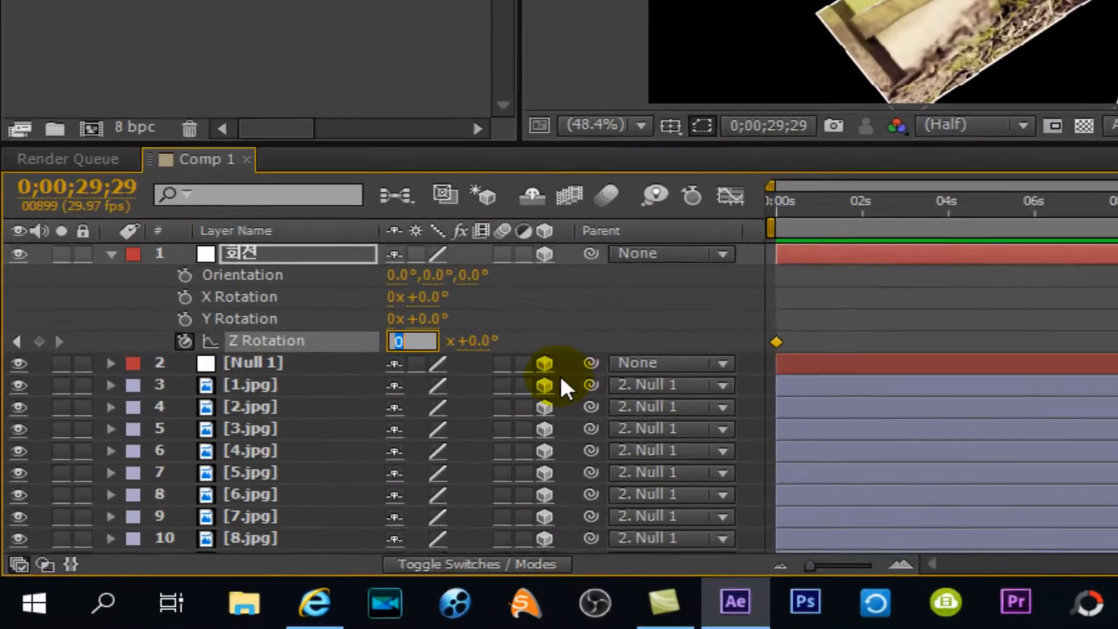
type("2")
key("Return")
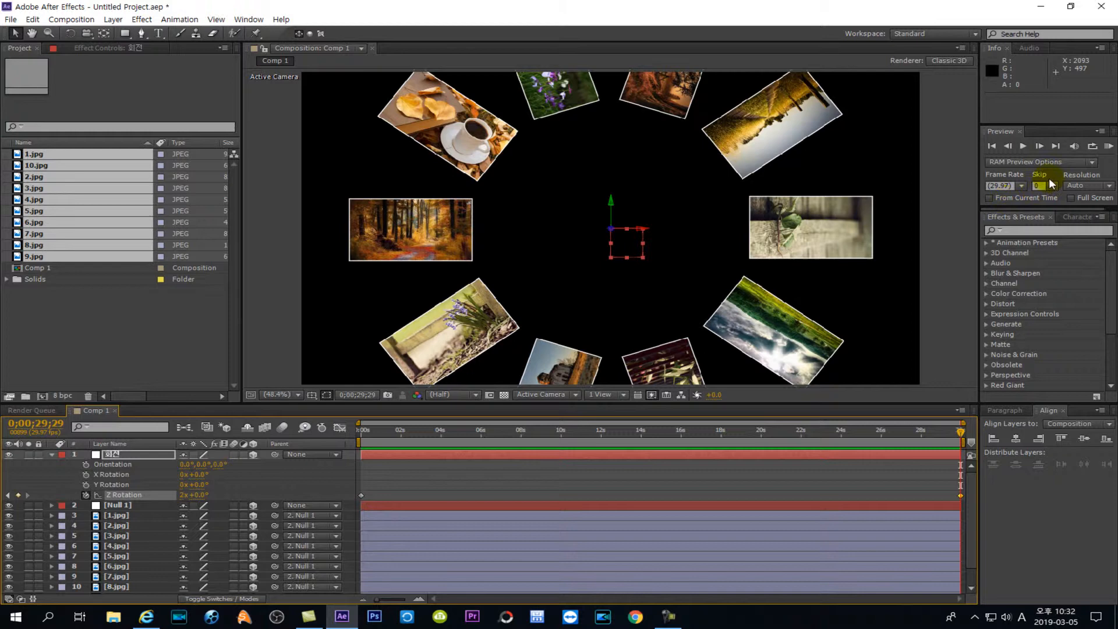
left_click(1023, 146)
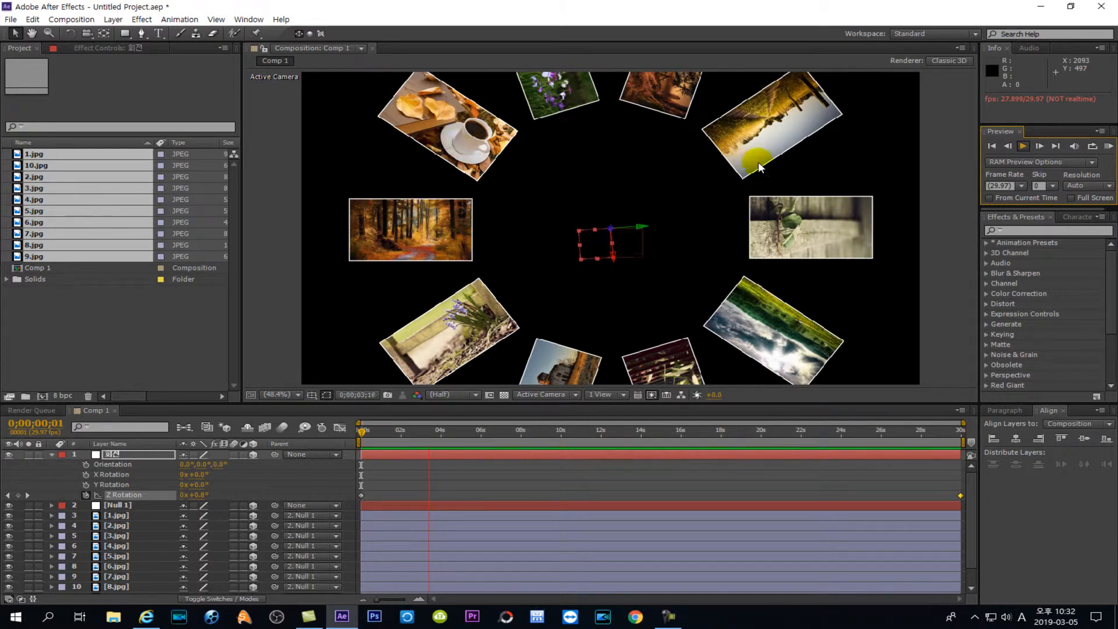
left_click(1022, 146)
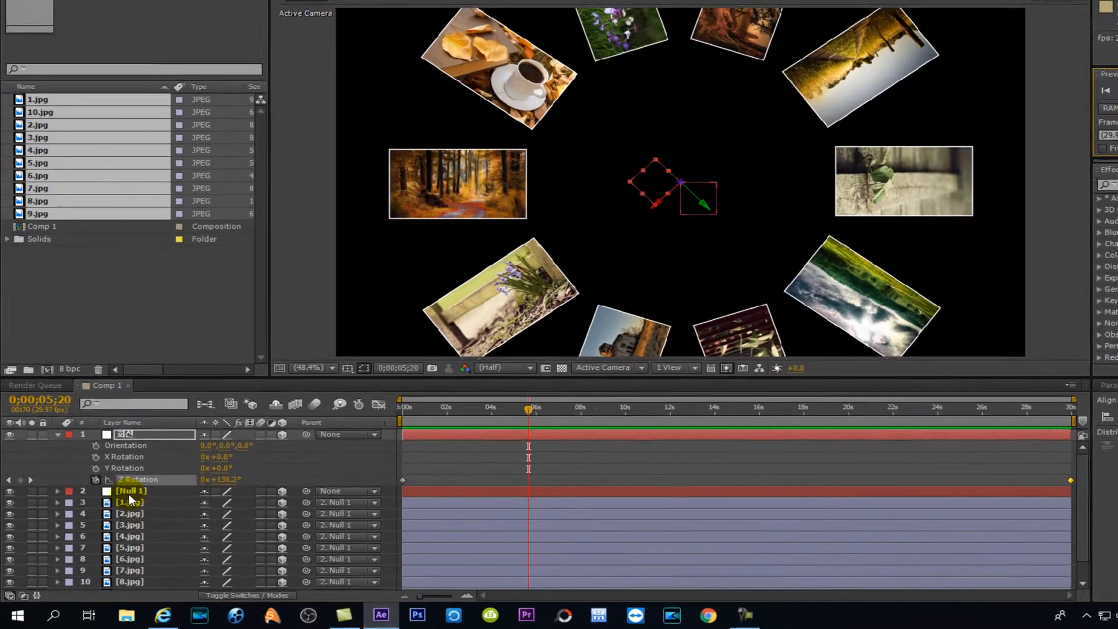
Parent the Null 1 layer to the 회전 null and preview the ring's rotation
left_click(119, 505)
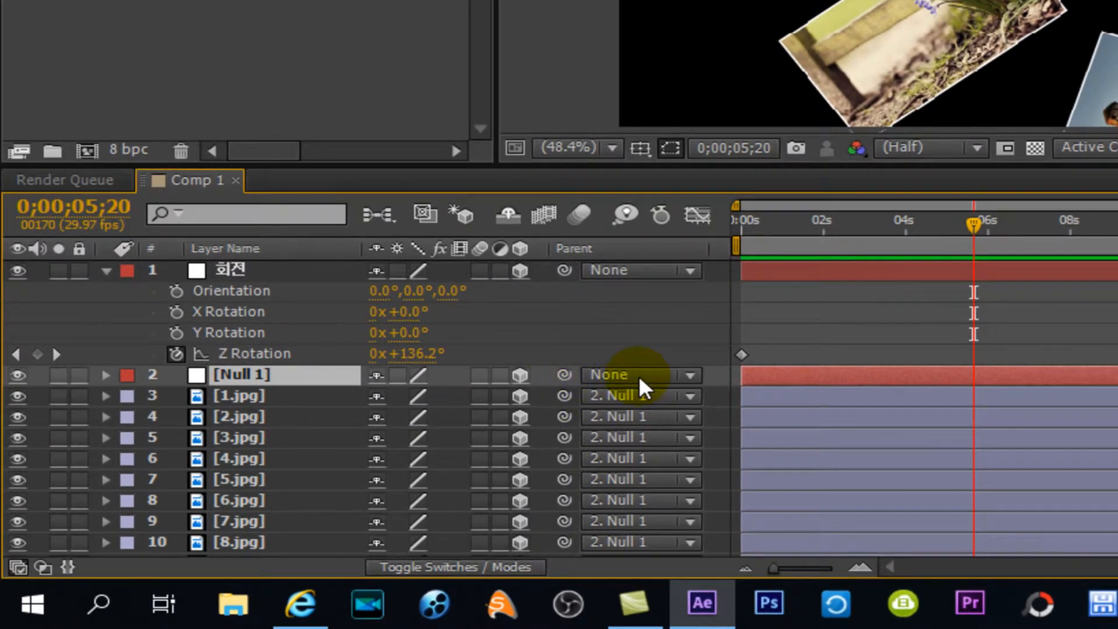
left_click(688, 374)
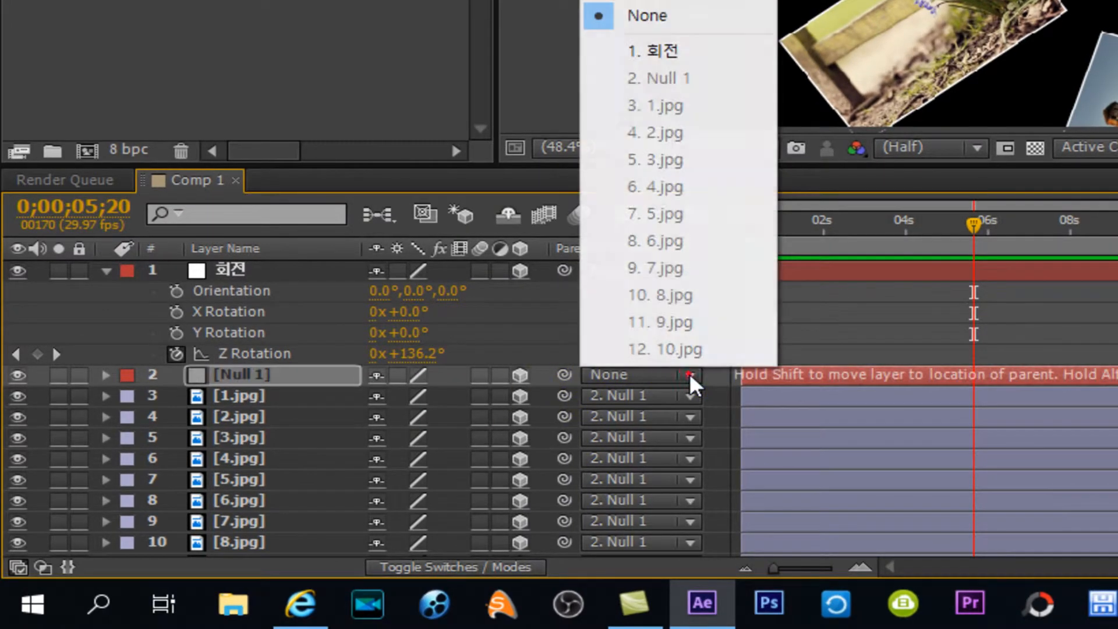
left_click(650, 50)
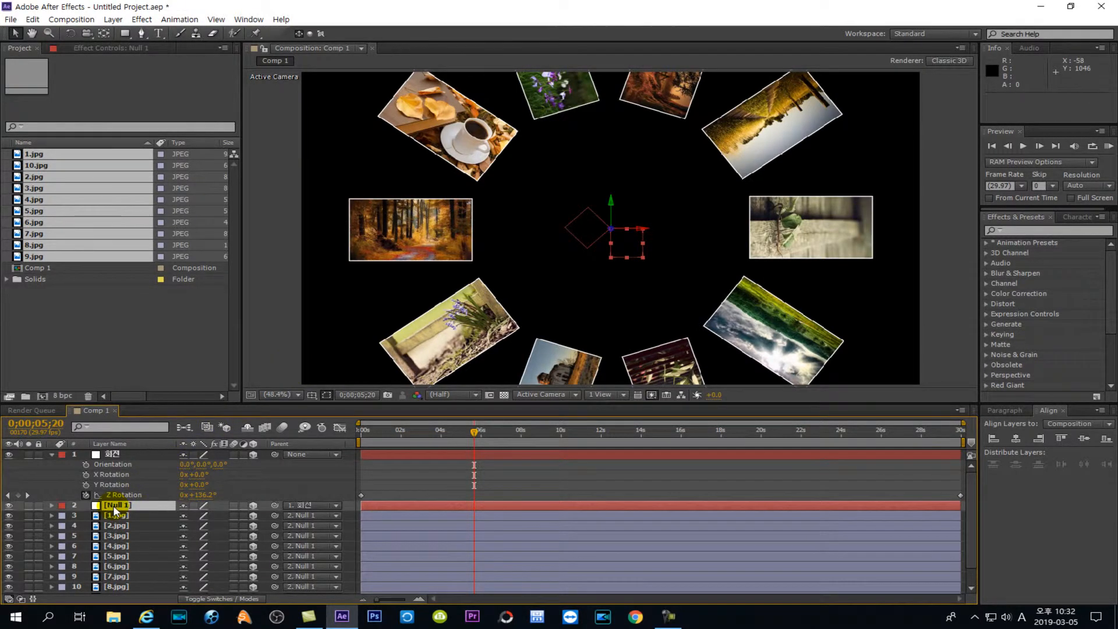
left_click(116, 452)
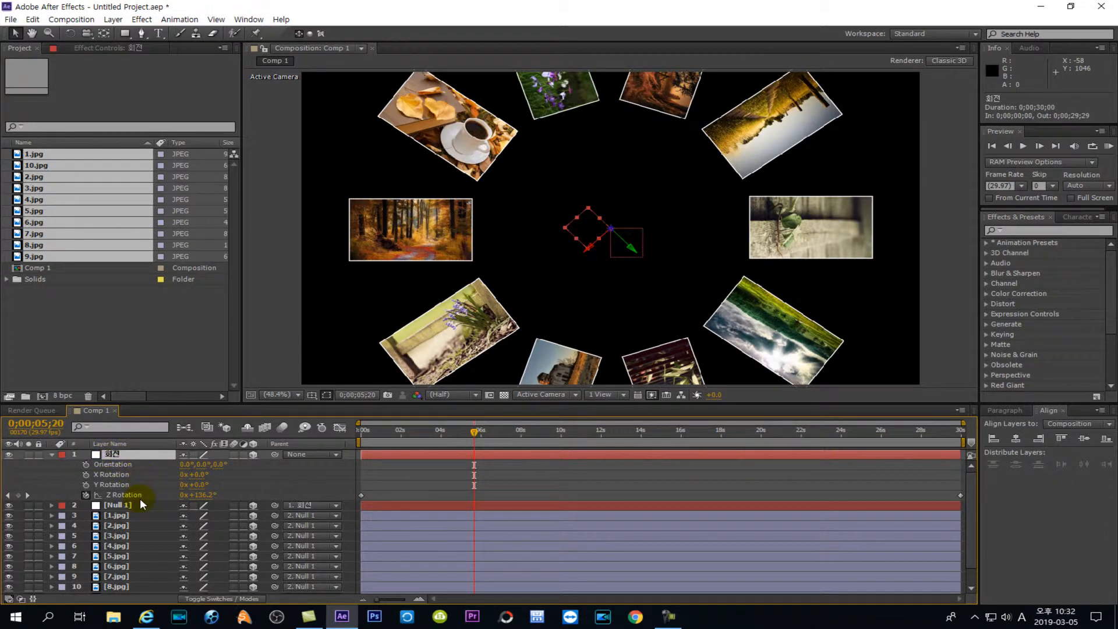
left_click(1025, 147)
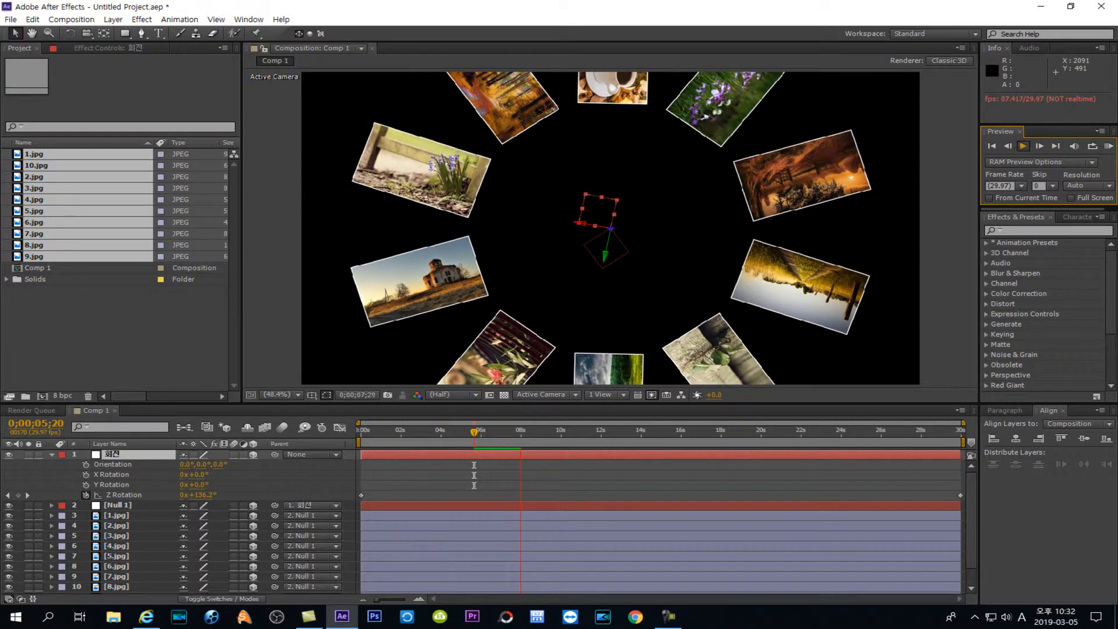
left_click(569, 293)
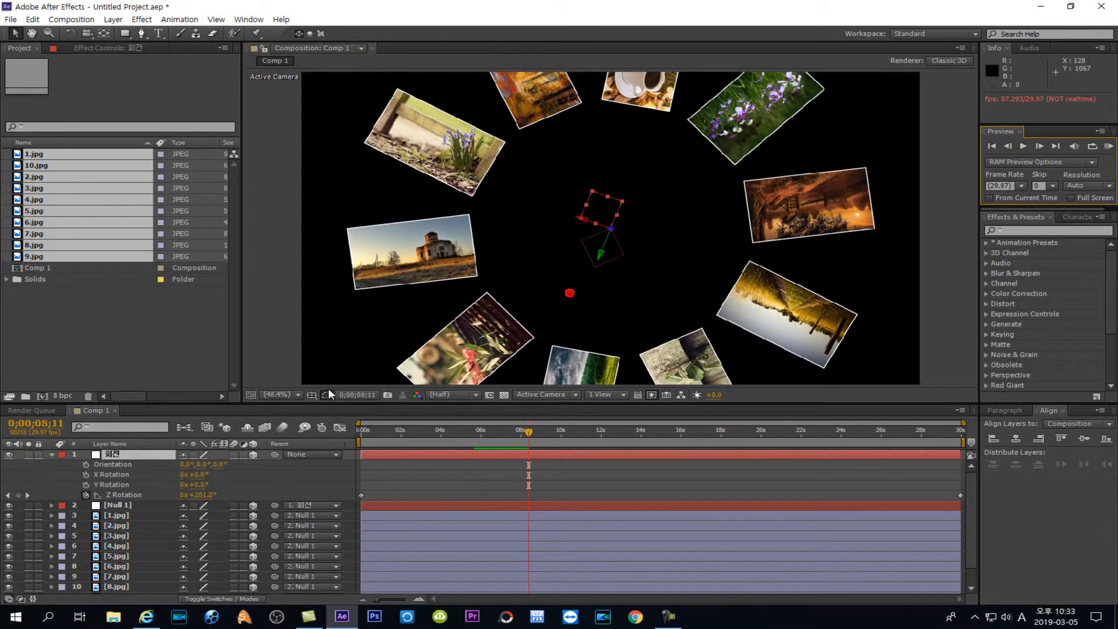
Pre-compose both nulls and all ten photo layers into a new composition named AAA
left_click(51, 454)
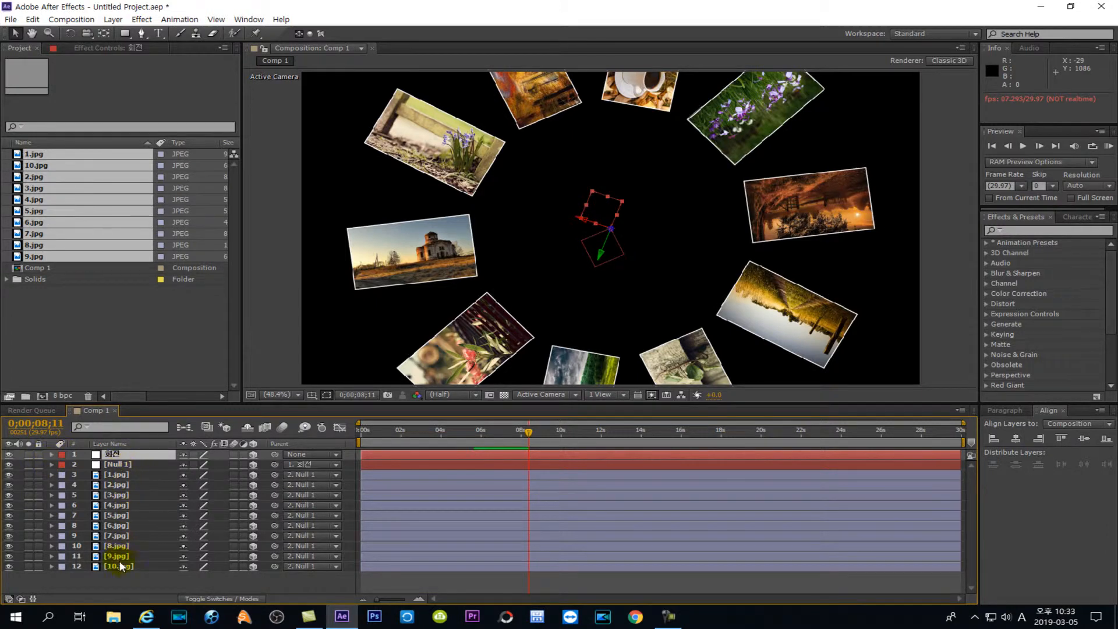
left_click_drag(120, 586, 159, 439)
right_click(149, 456)
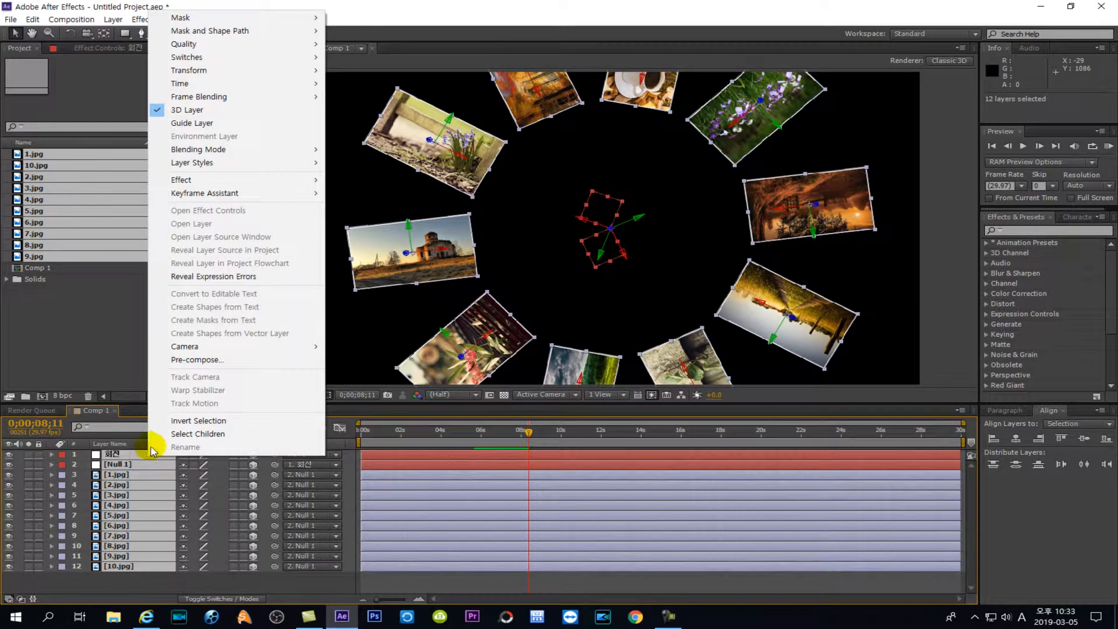
left_click(191, 366)
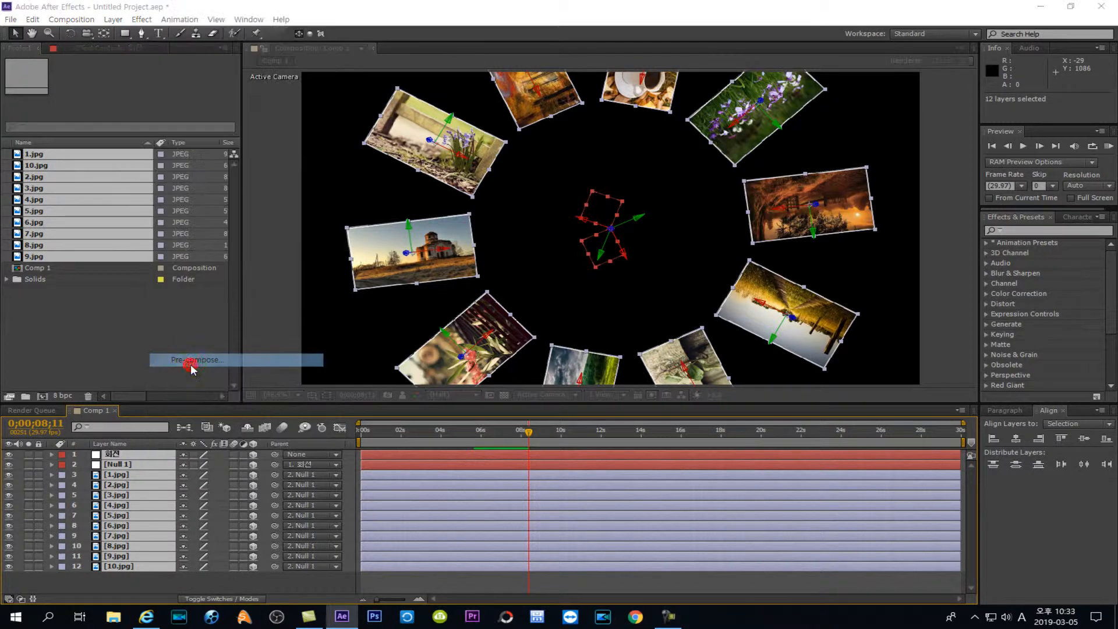
type("ㅎ")
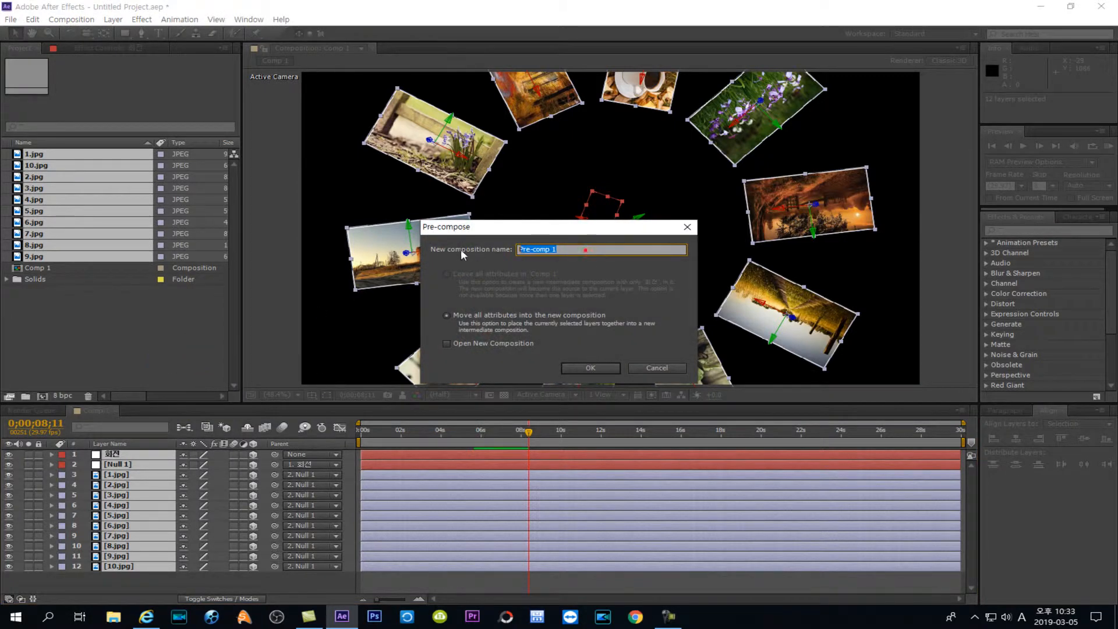
key("BackSpace")
type("AAA")
left_click(594, 366)
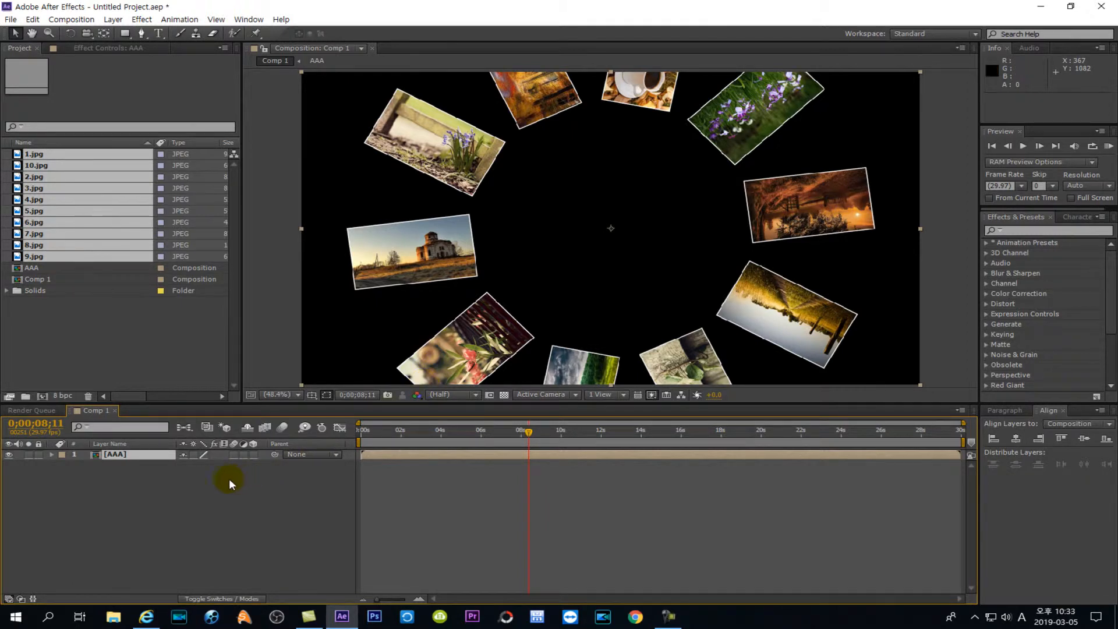
Make the AAA precomposition a 3D layer and deselect it
left_click(253, 454)
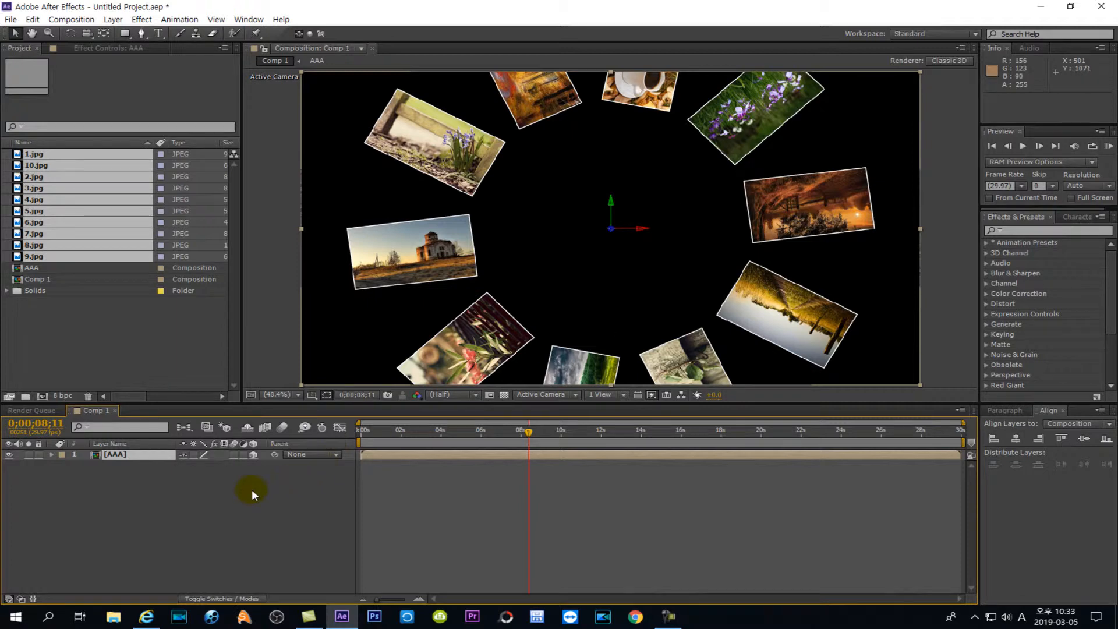
left_click(201, 491)
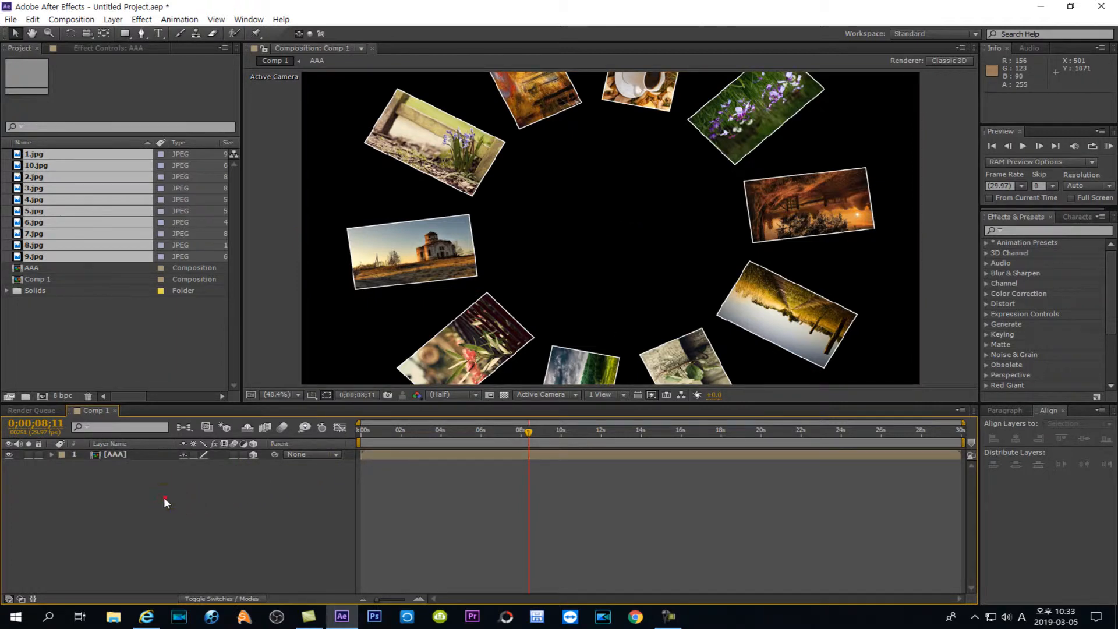
Create a white 1920 × 1080 px solid layer in Comp 1
left_click(114, 19)
mouse_move(126, 32)
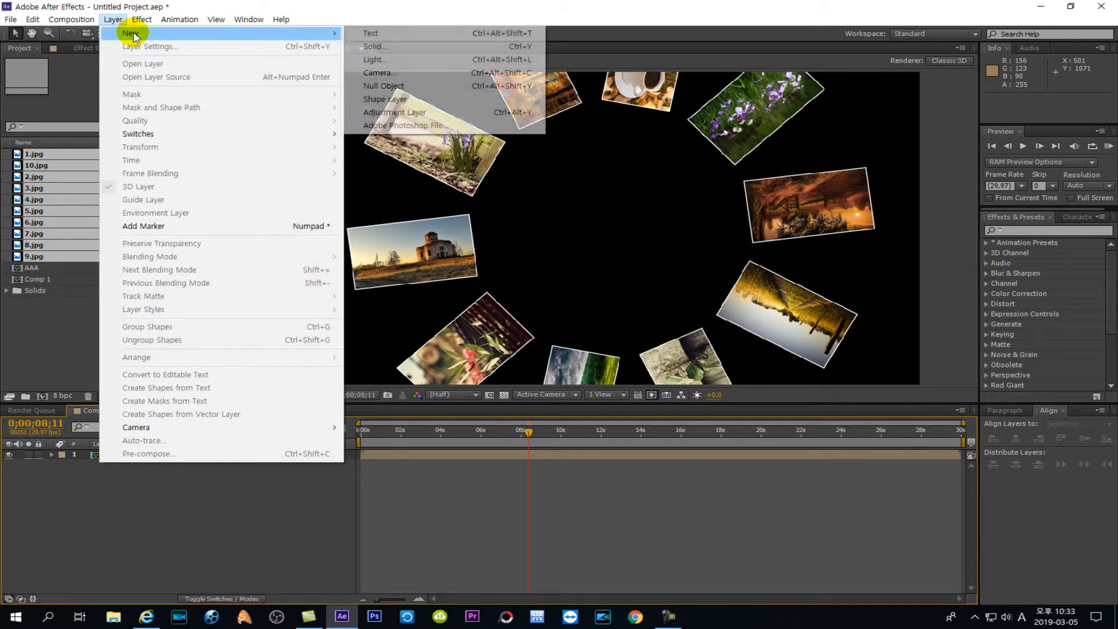
left_click(379, 47)
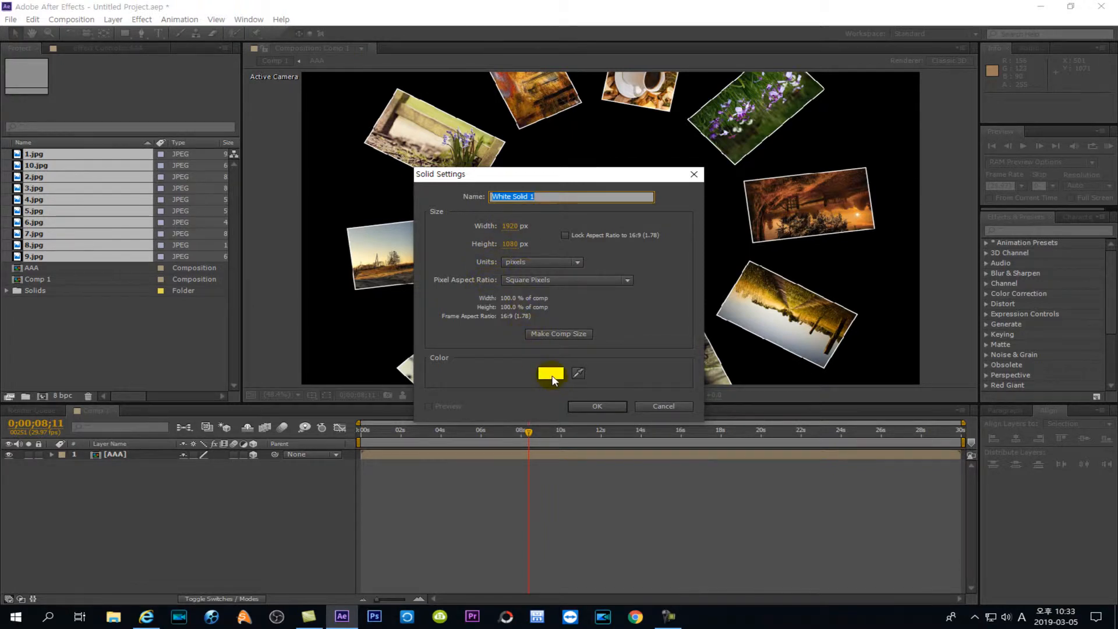
left_click(587, 405)
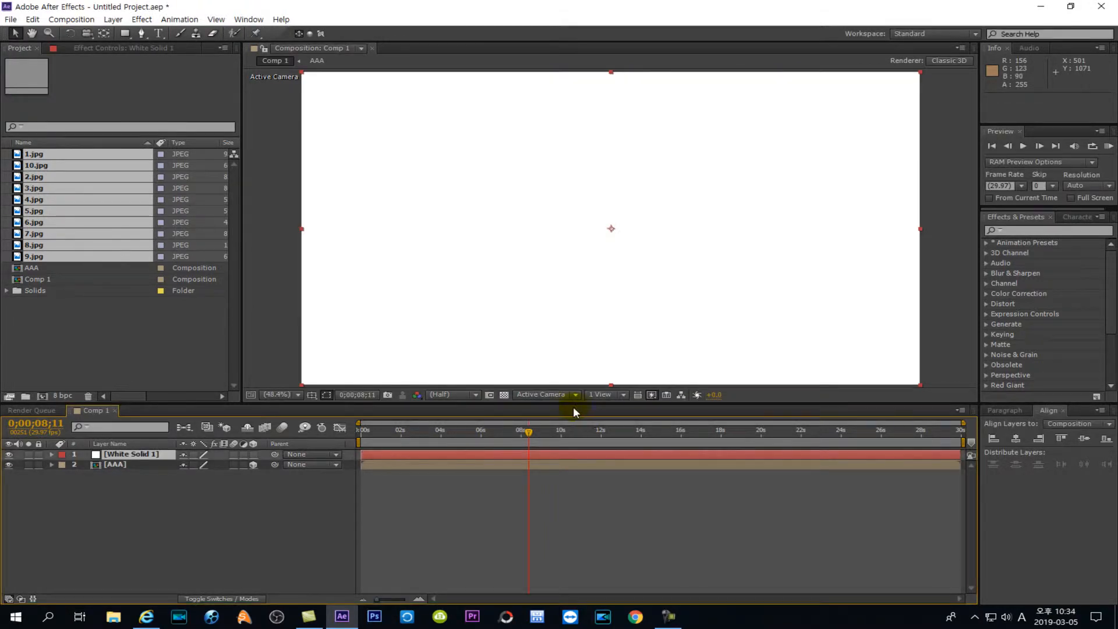
Find the Ramp effect and apply it to the white solid
left_click(997, 232)
type("ramp")
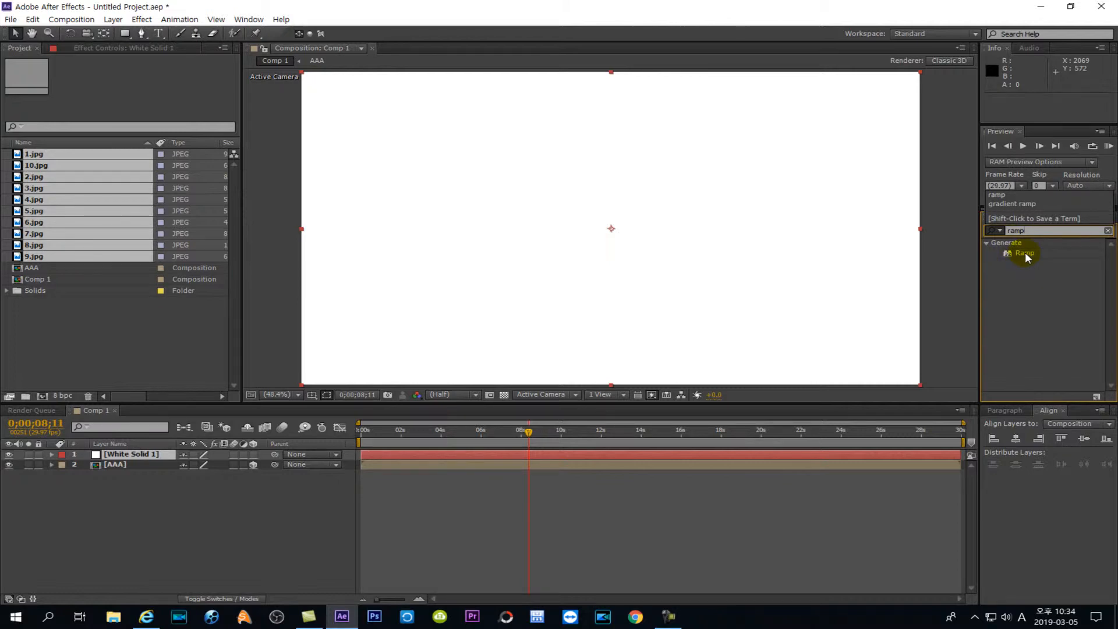
left_click_drag(1025, 252, 613, 216)
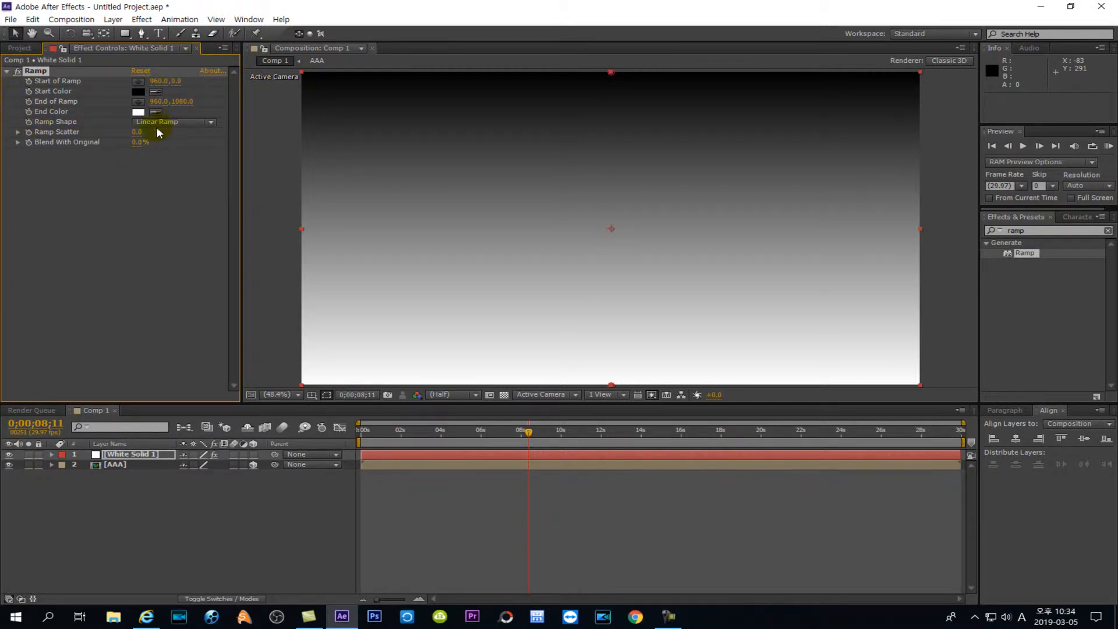
Set the Ramp effect's Ramp Shape to Radial Ramp
key("ctrl+alt+d")
mouse_move(18, 116)
left_mouse_down()
mouse_move(32, 129)
mouse_move(219, 129)
left_mouse_up()
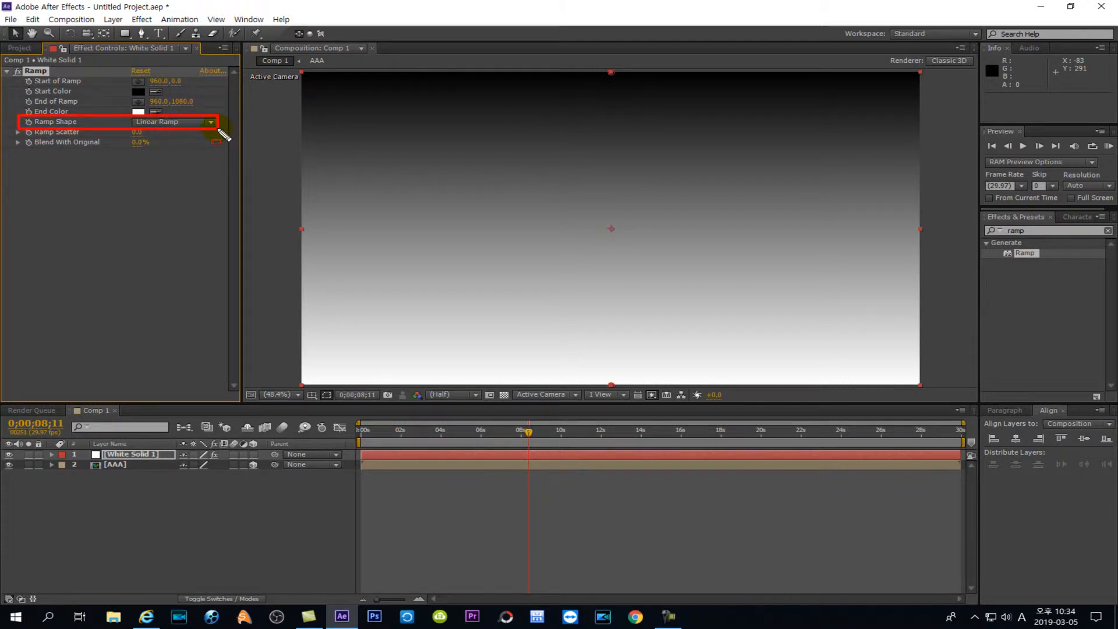
key("ctrl+alt+d")
left_click(191, 121)
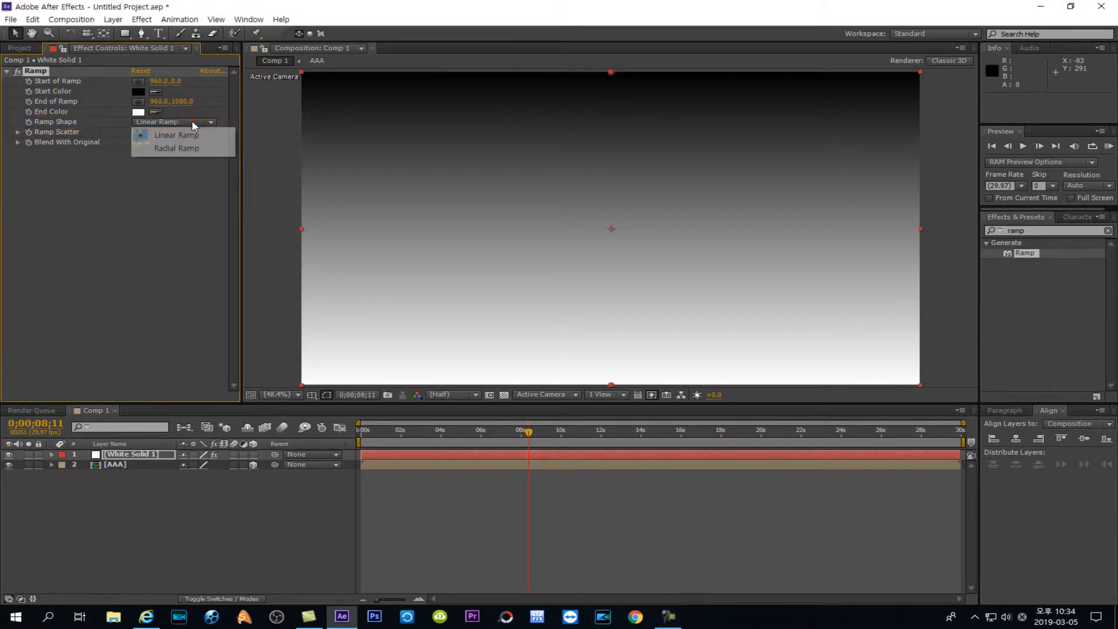
left_click(177, 149)
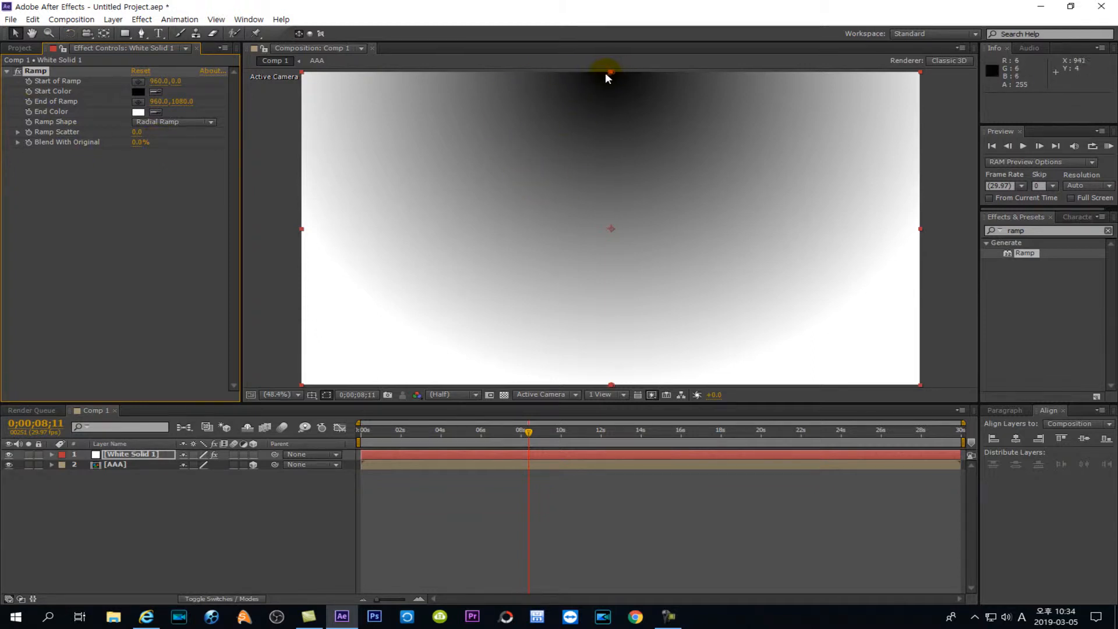
Move the Start of Ramp point to the frame's center, at about 962.1, 532.8
left_click_drag(591, 63, 632, 85)
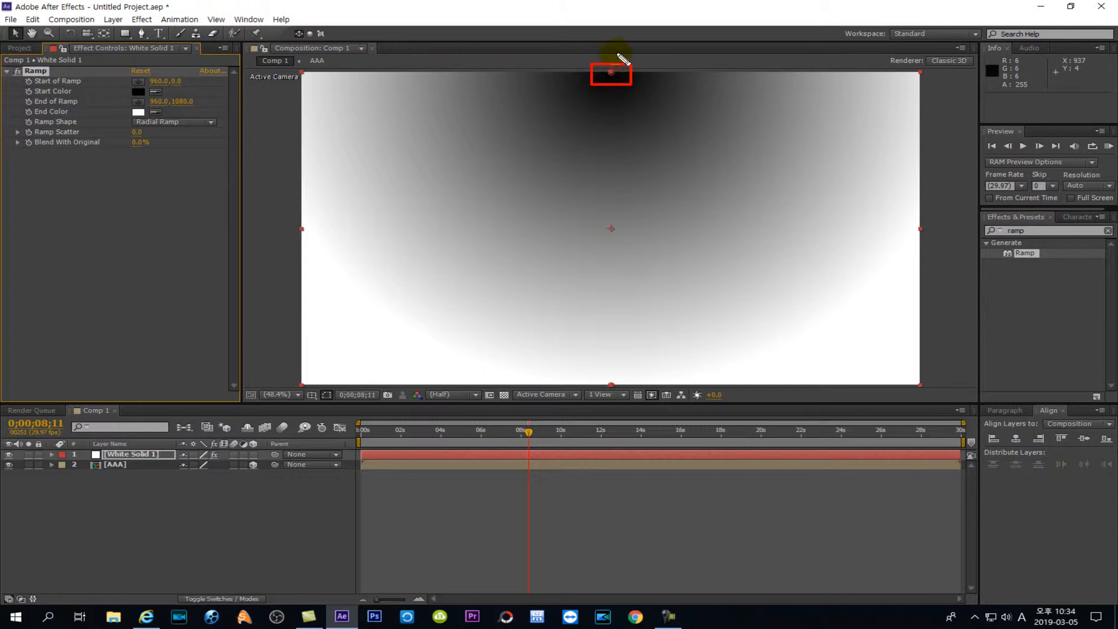
key("Escape")
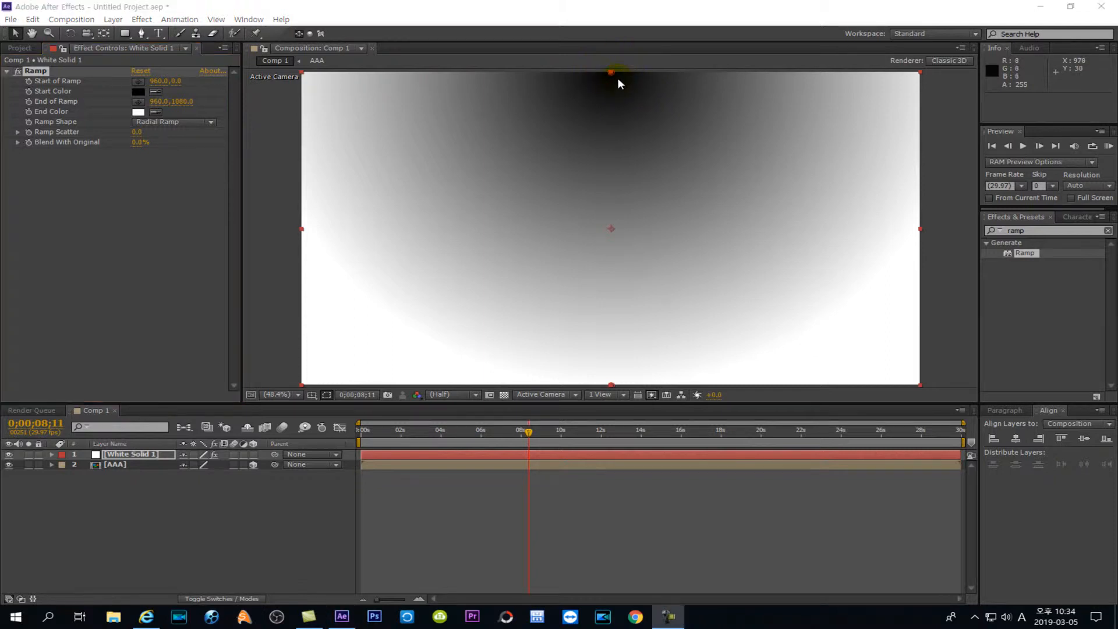
left_click_drag(610, 69, 612, 229)
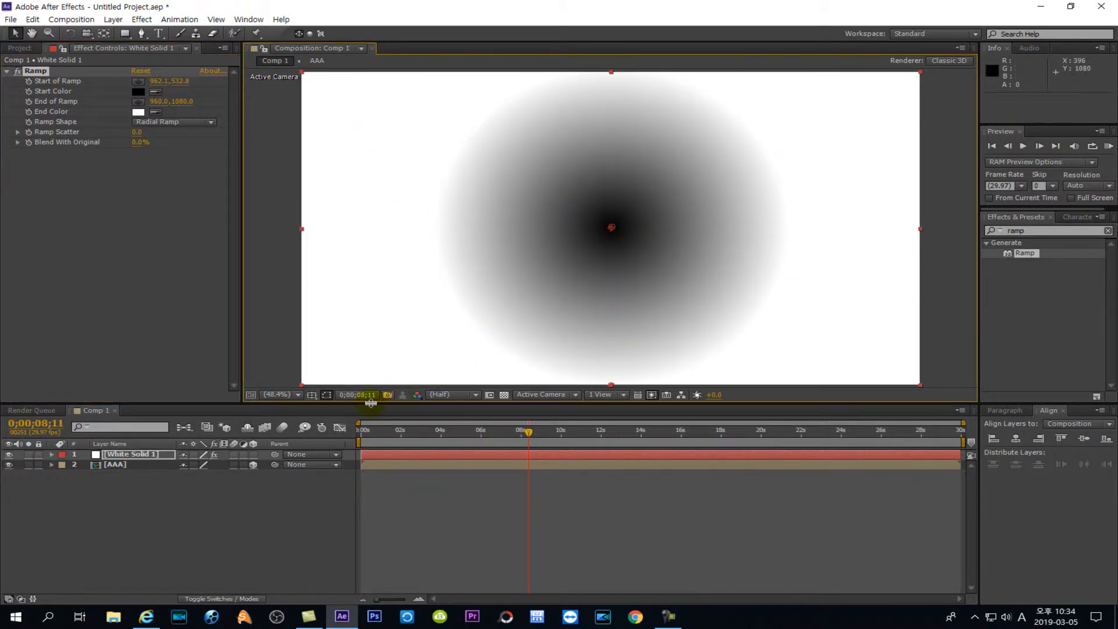
Place the white solid layer beneath the AAA layer as a background and deselect it
left_click(132, 455)
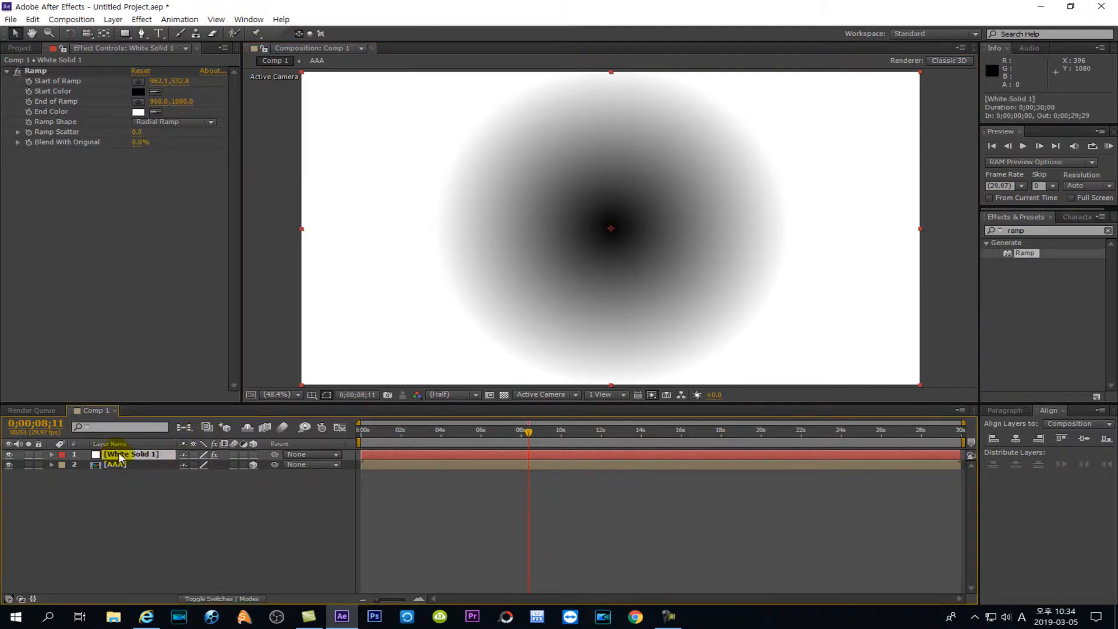
left_click_drag(134, 456, 127, 476)
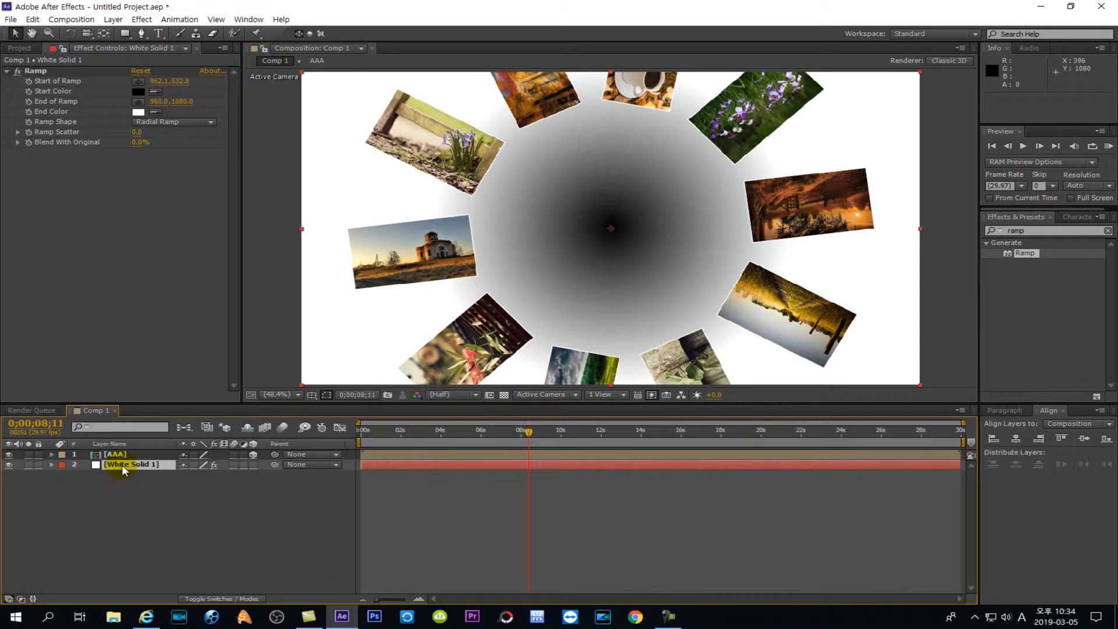
left_click(121, 465)
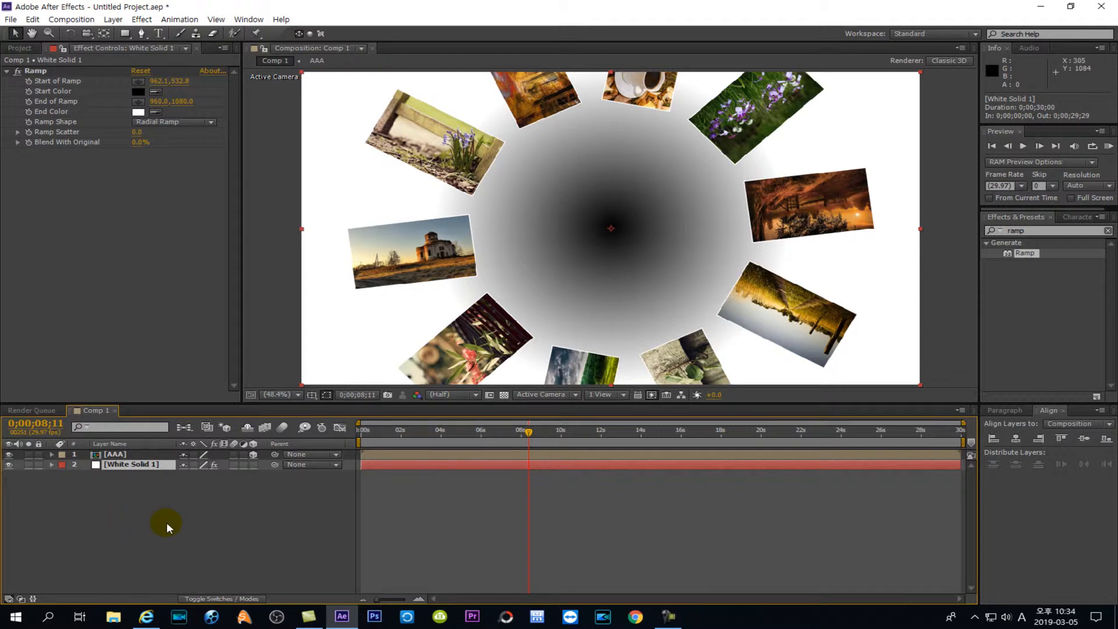
left_click(117, 511)
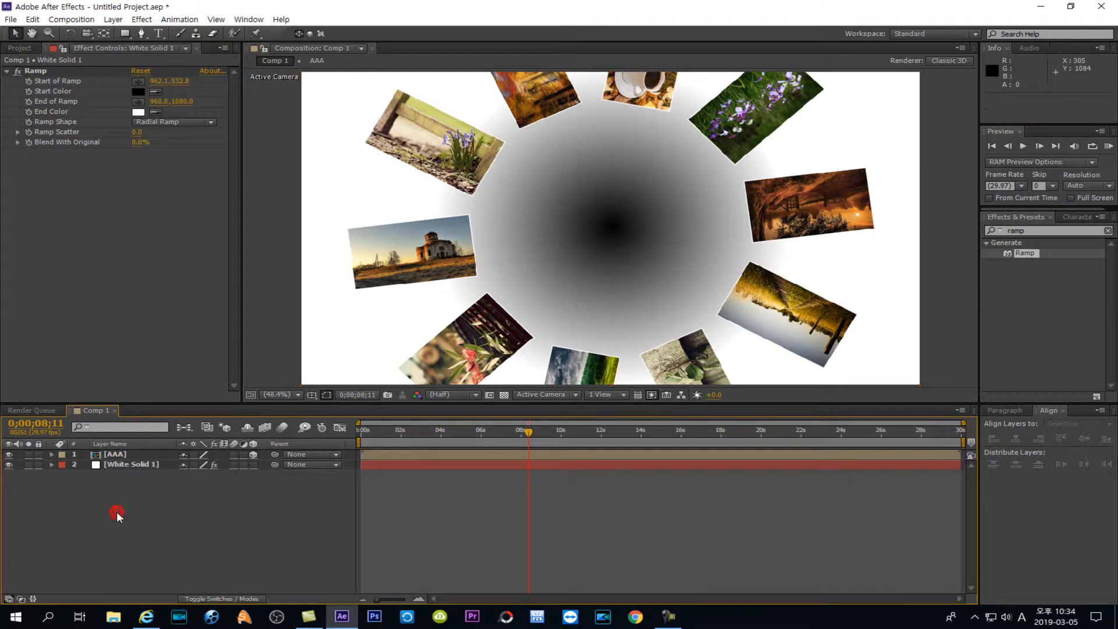
Add a new camera layer to Comp 1
left_click(113, 19)
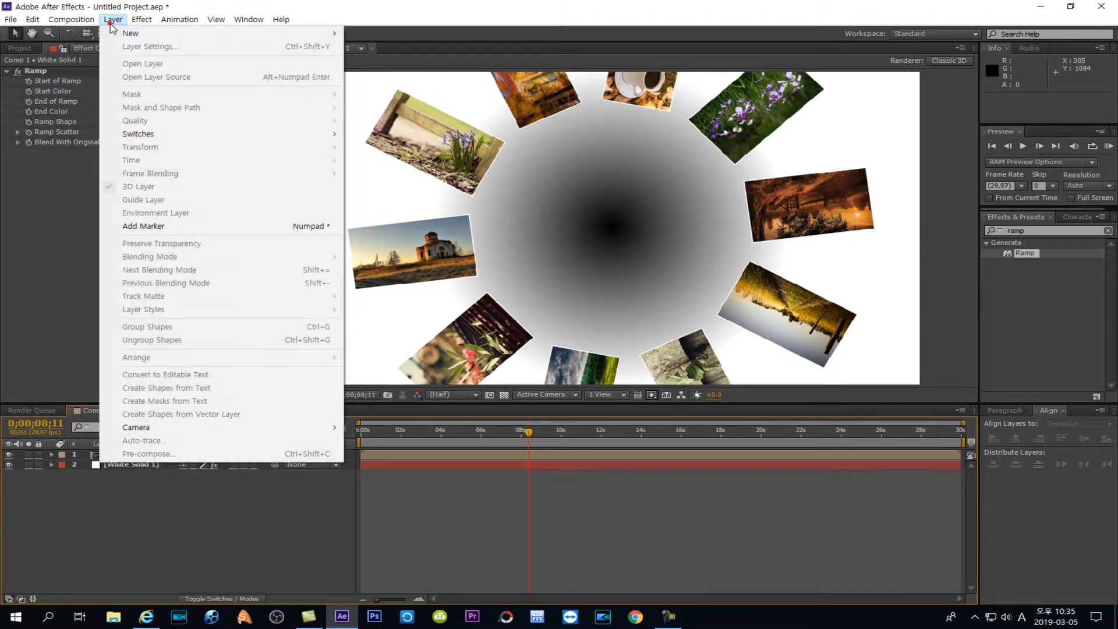
mouse_move(124, 35)
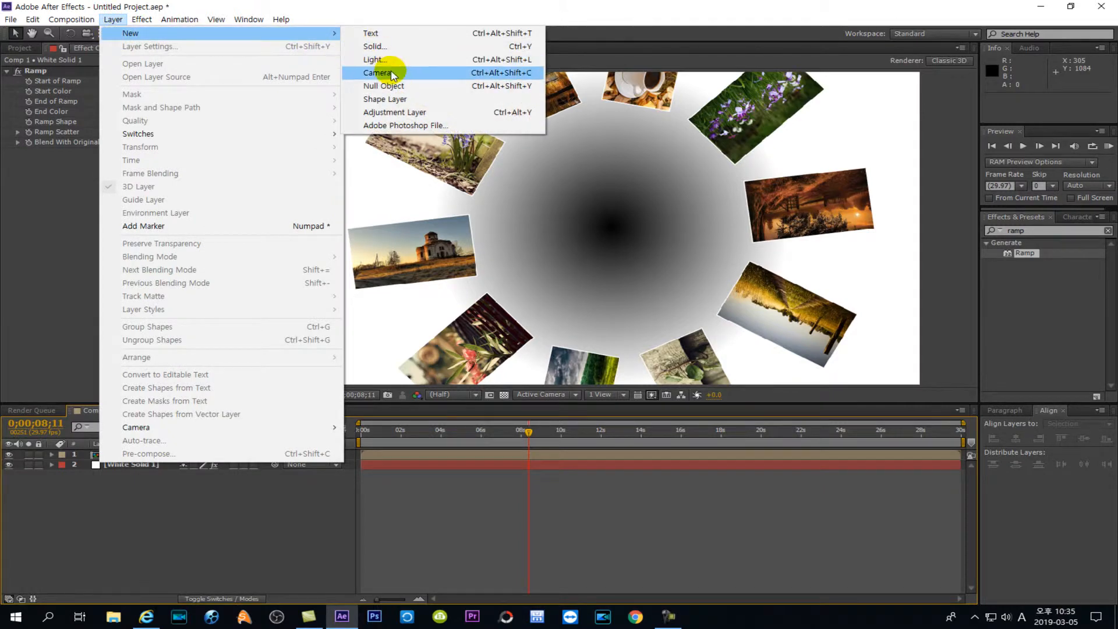
left_click(393, 74)
left_click(679, 431)
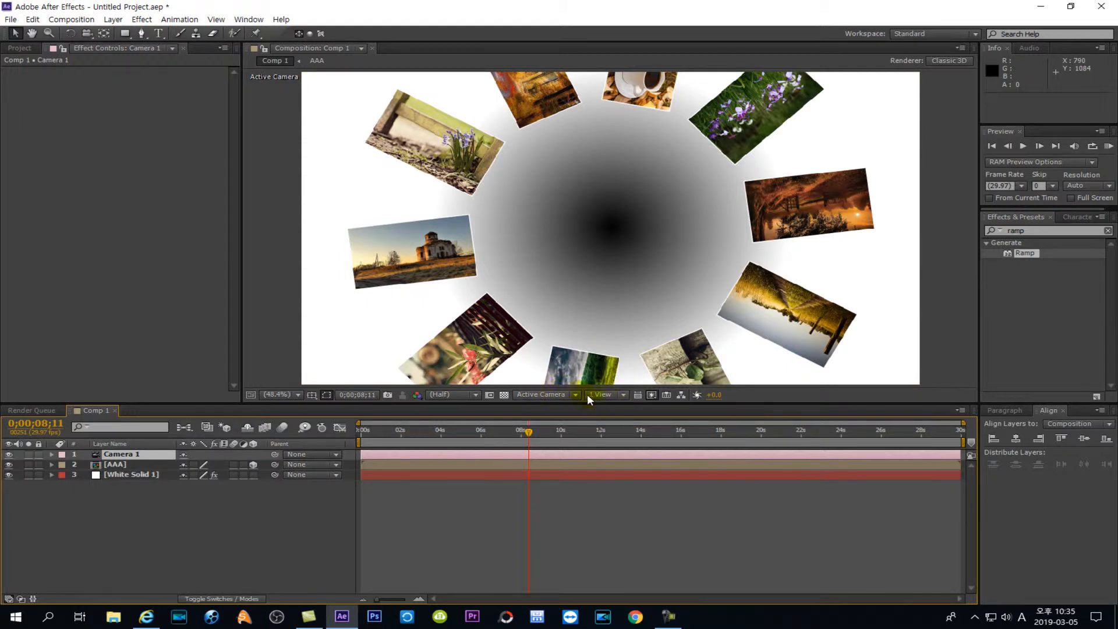
Show the composition in 2 Views - Horizontal and shift the AAA layer sideways to about X 1509, Y 533
left_click(618, 394)
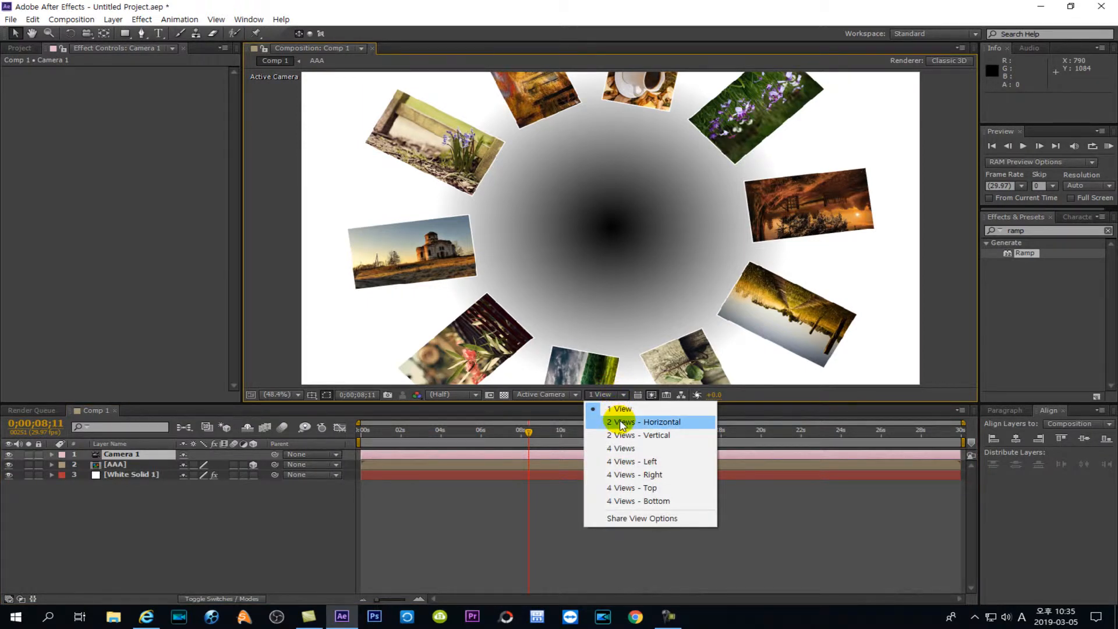
left_click(622, 422)
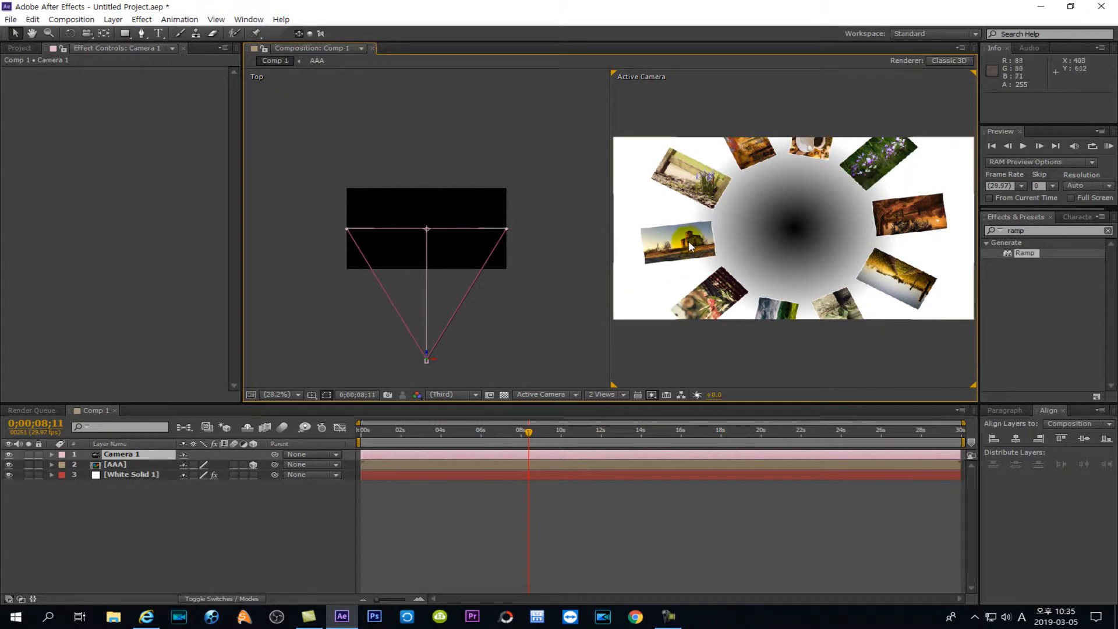
left_click_drag(760, 241, 871, 237)
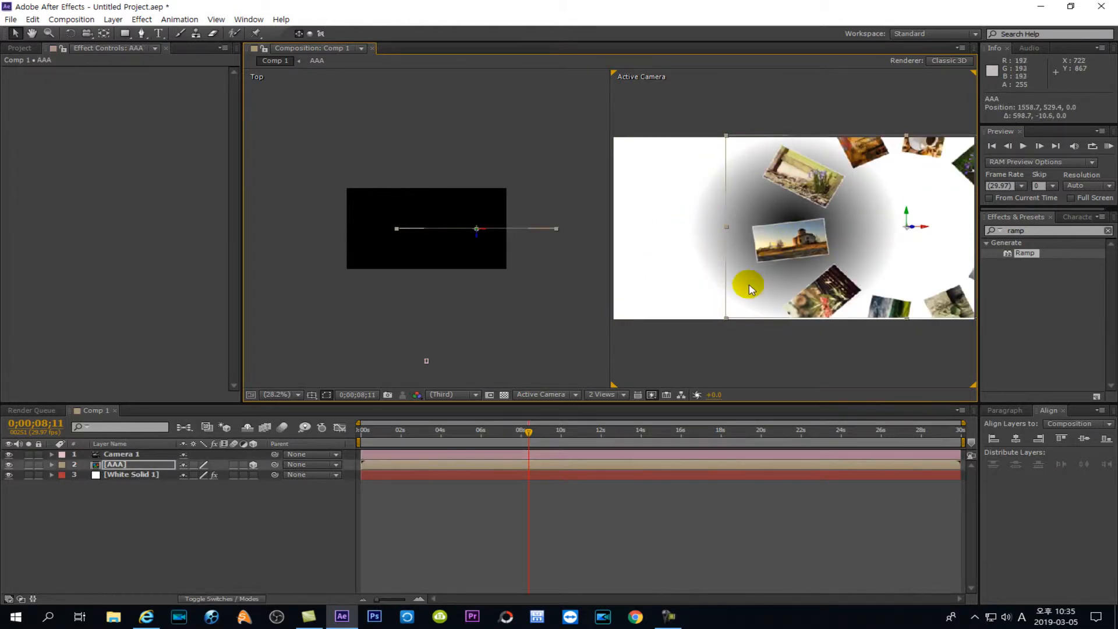
left_click_drag(778, 252, 769, 251)
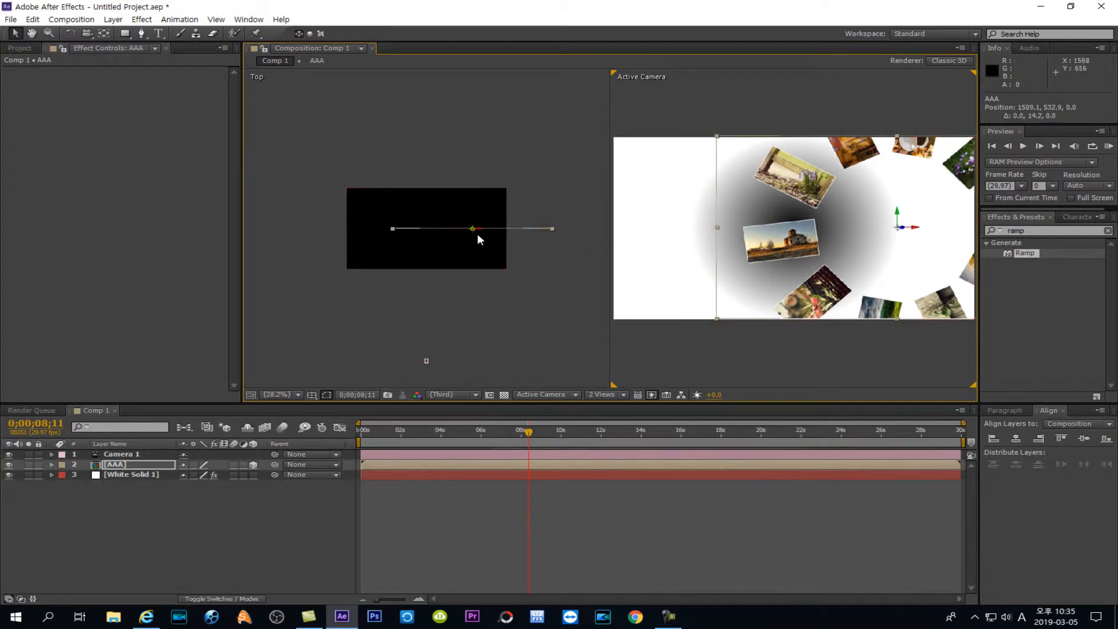
Move the AAA layer in depth in the Top view, back to about Z 664 and forward to about Z -628
left_click(457, 235)
left_click(438, 213)
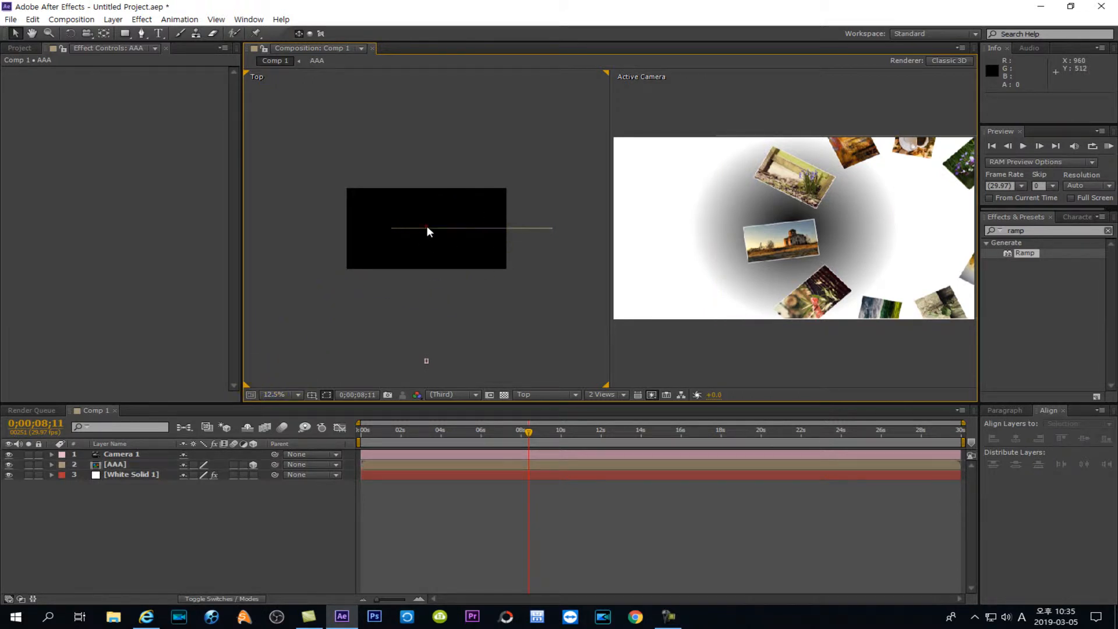
mouse_move(272, 390)
left_mouse_down()
mouse_move(299, 271)
mouse_move(302, 289)
left_mouse_up()
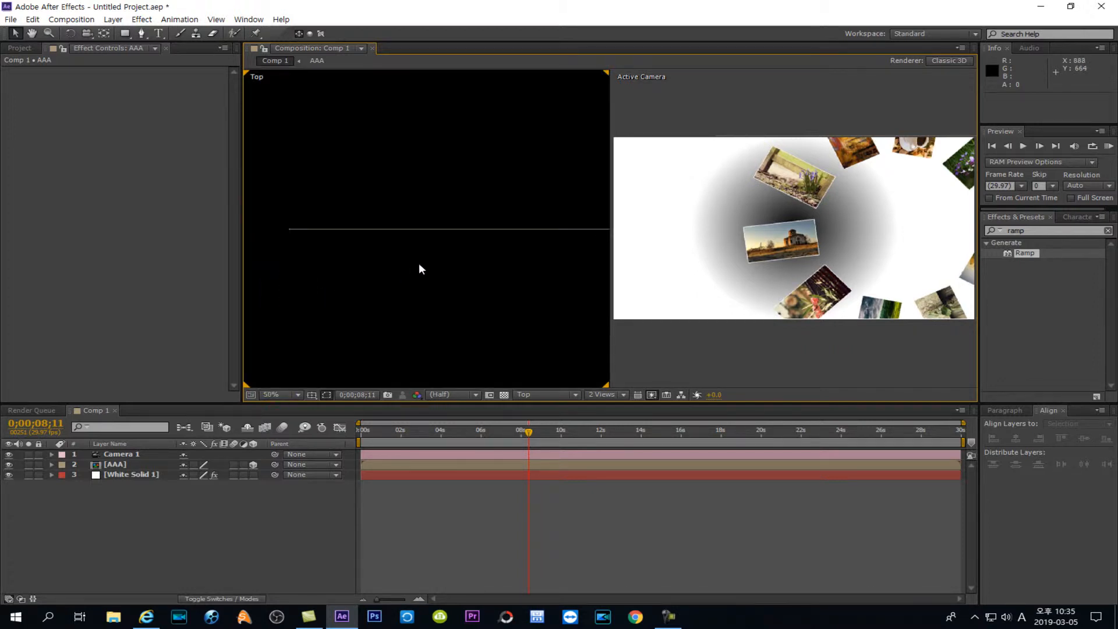
key("h")
left_click_drag(374, 282, 484, 231)
key("v")
left_click(481, 215)
key("h")
left_click_drag(511, 270, 433, 282)
key("v")
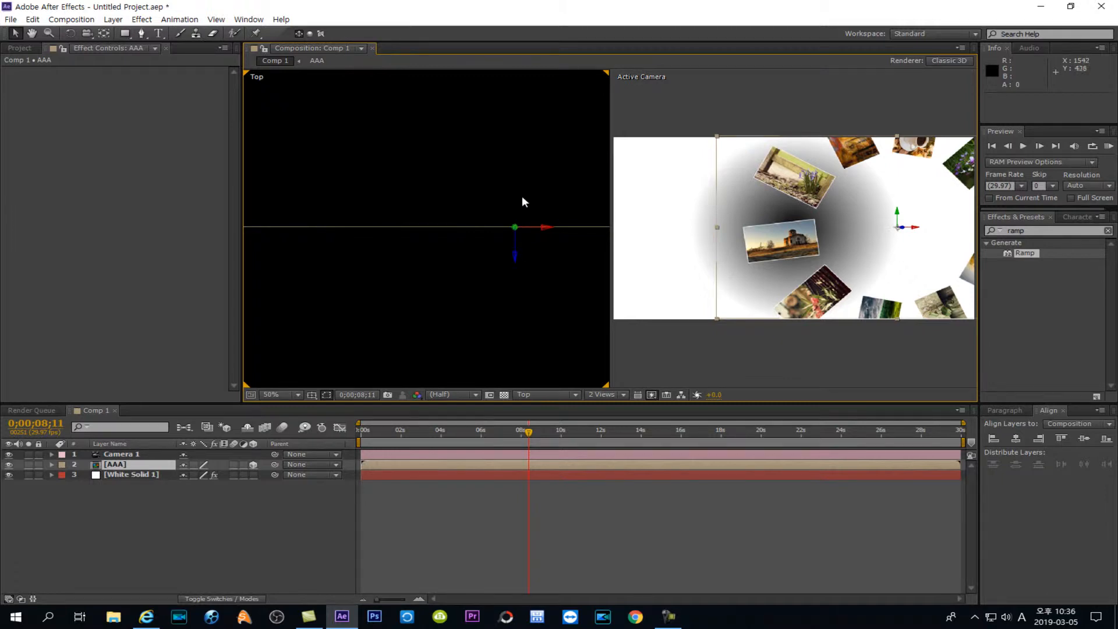
left_click(287, 394)
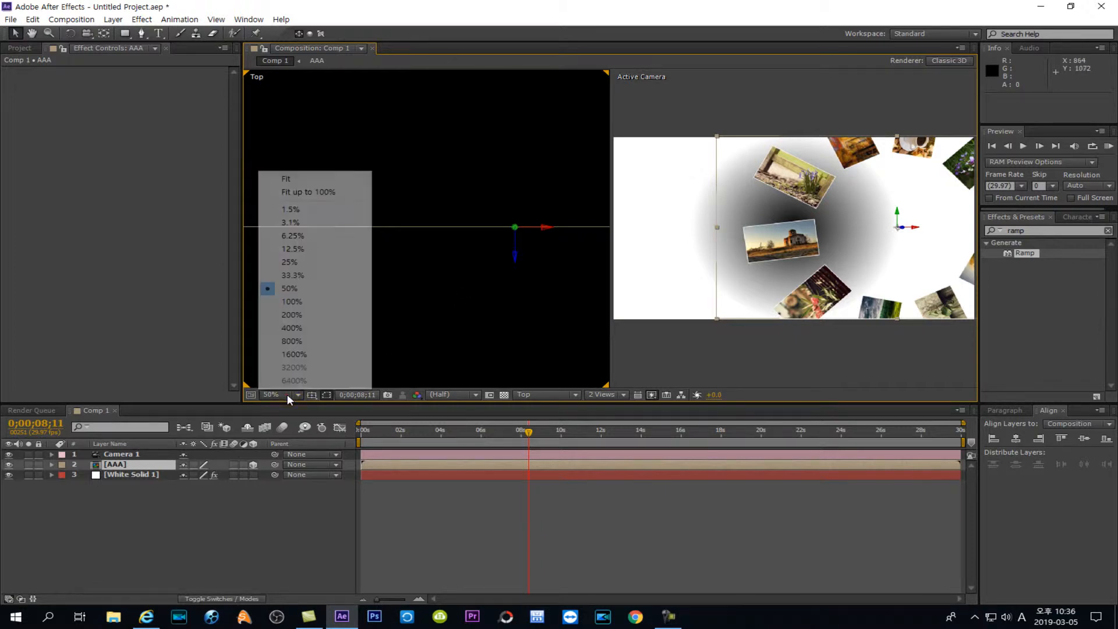
left_click(304, 264)
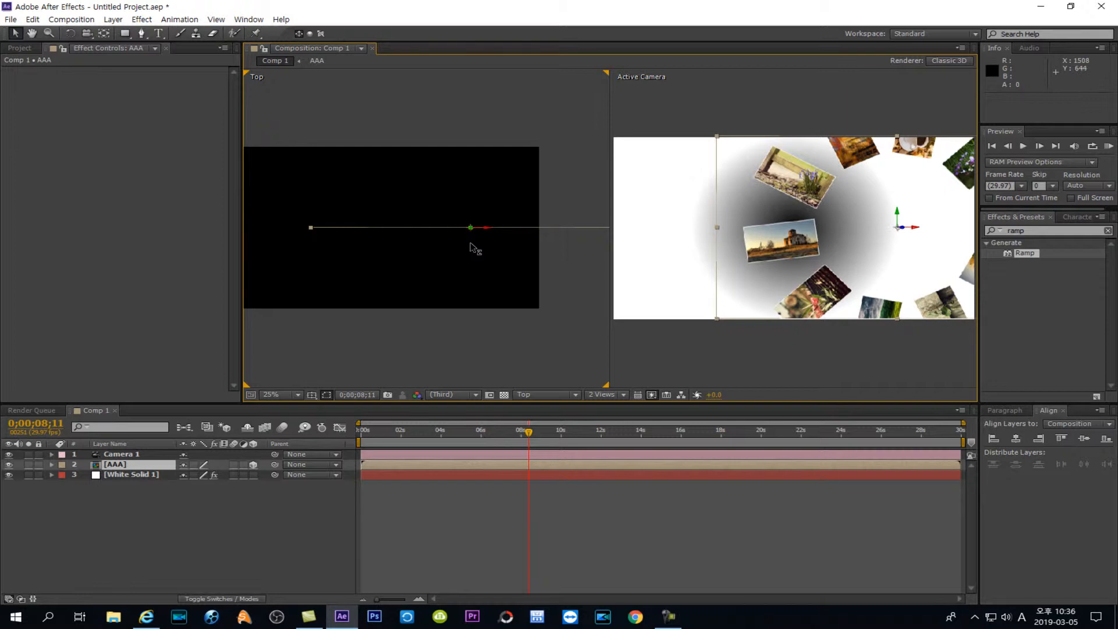
left_click_drag(470, 243, 472, 144)
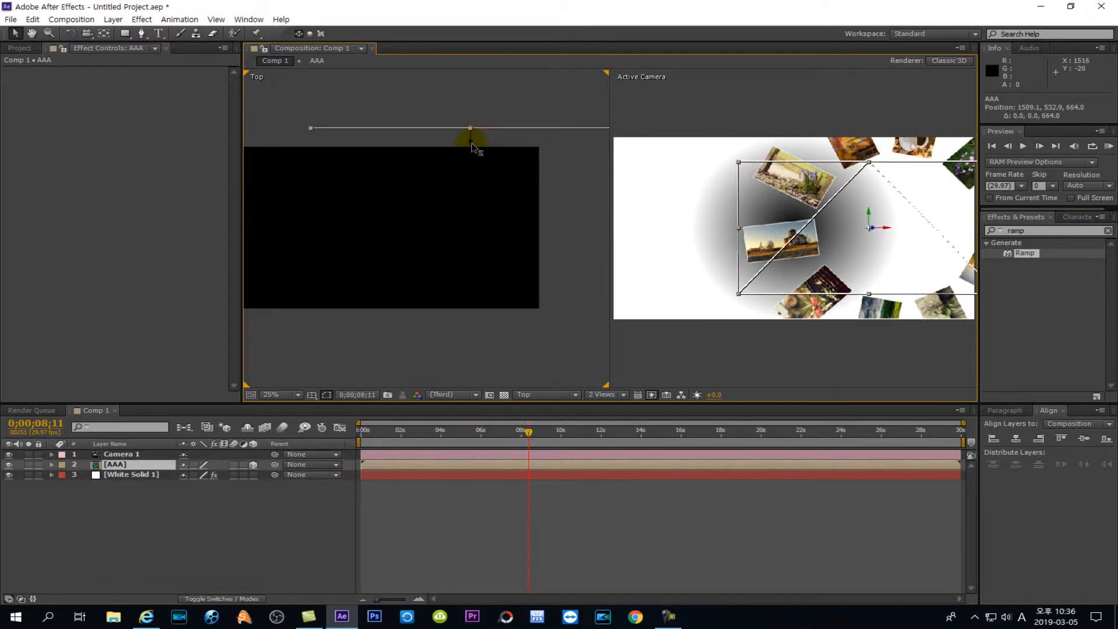
left_click_drag(469, 133, 460, 337)
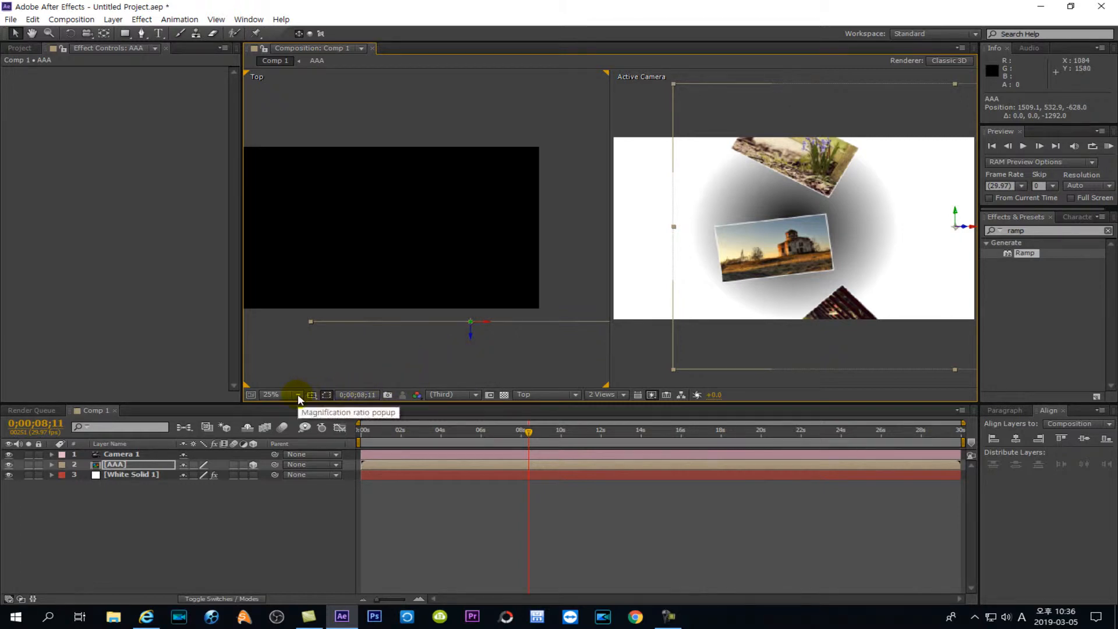
left_click(471, 338)
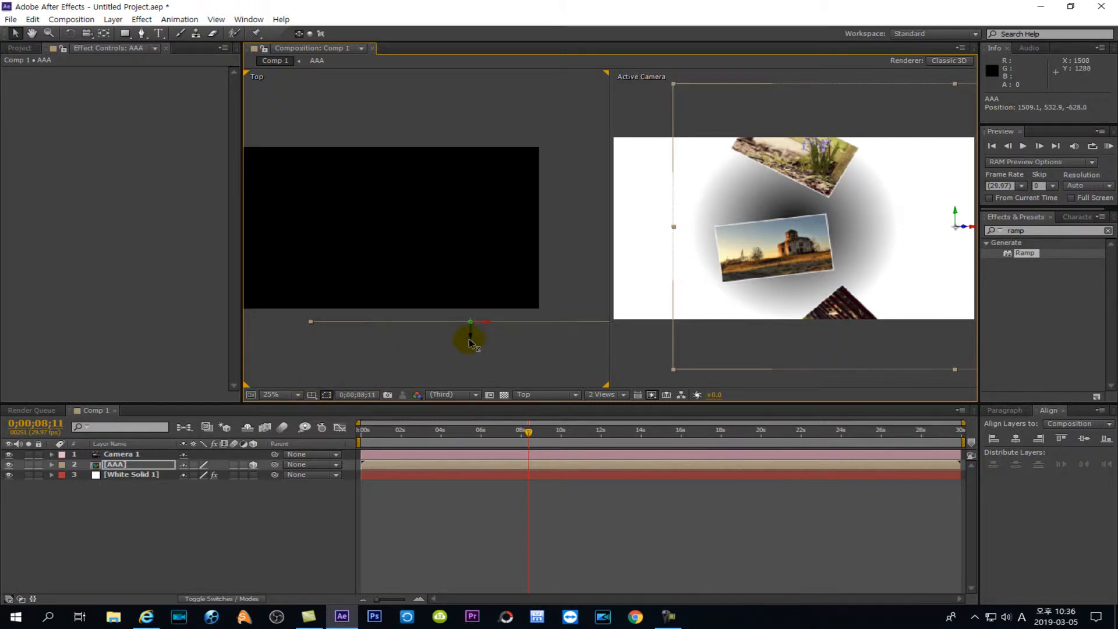
Move Camera 1 in the Top view toward the photos to about Z -975 and back out to about Z -1743
left_click(279, 395)
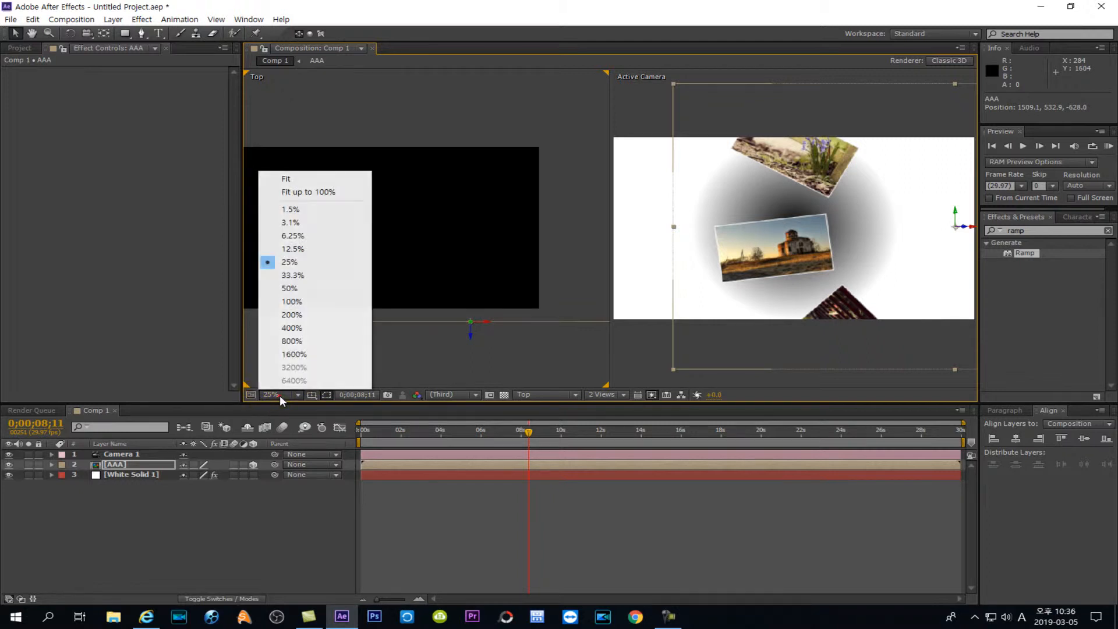
left_click(293, 249)
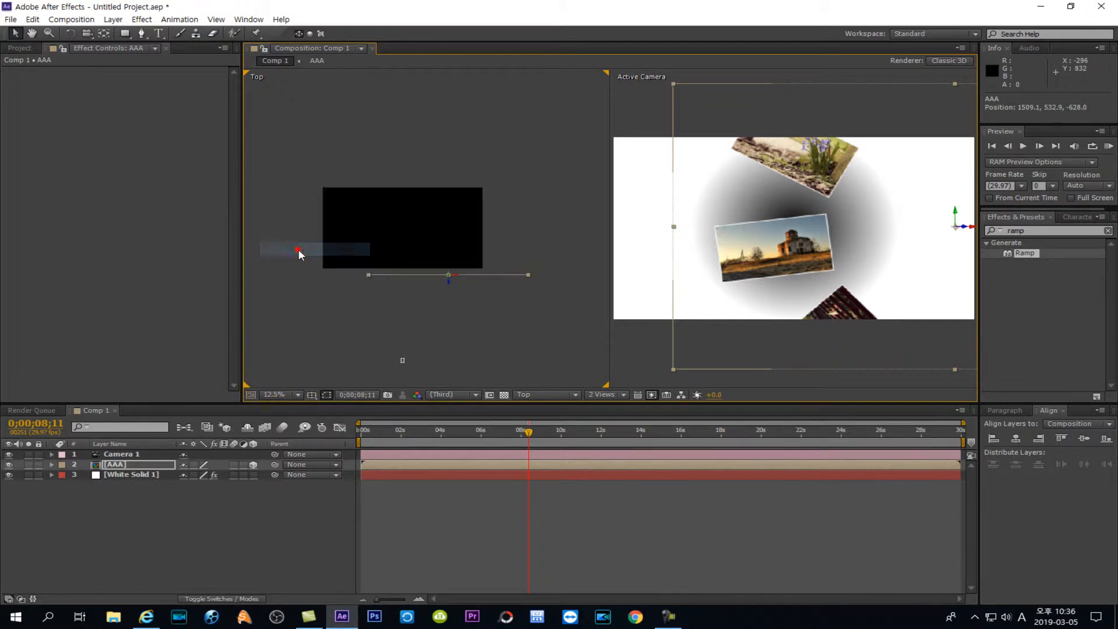
left_click(406, 360)
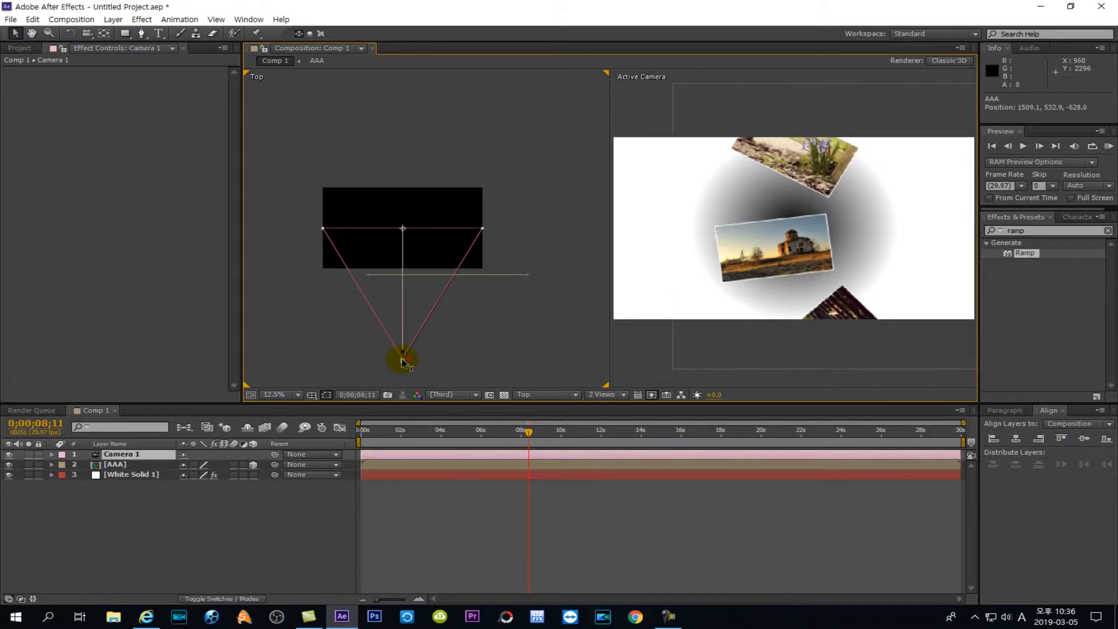
left_click_drag(402, 362, 395, 297)
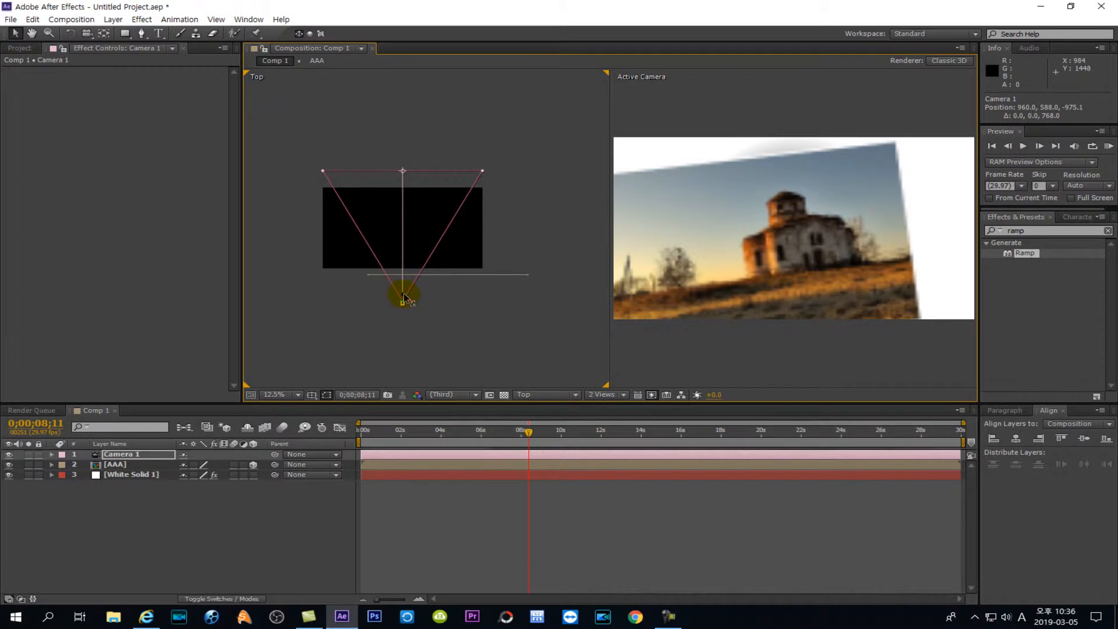
left_click_drag(403, 296, 401, 356)
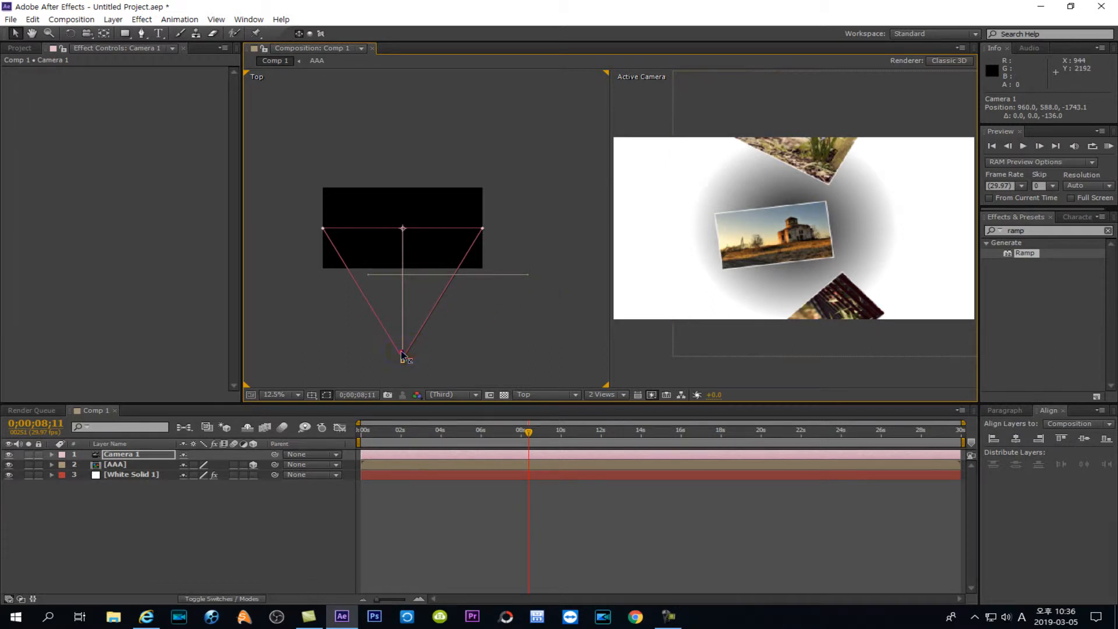
Move Camera 1 in the Top view to about Z -1847 in depth and shift it sideways to about X 1008
left_click_drag(402, 352, 408, 301)
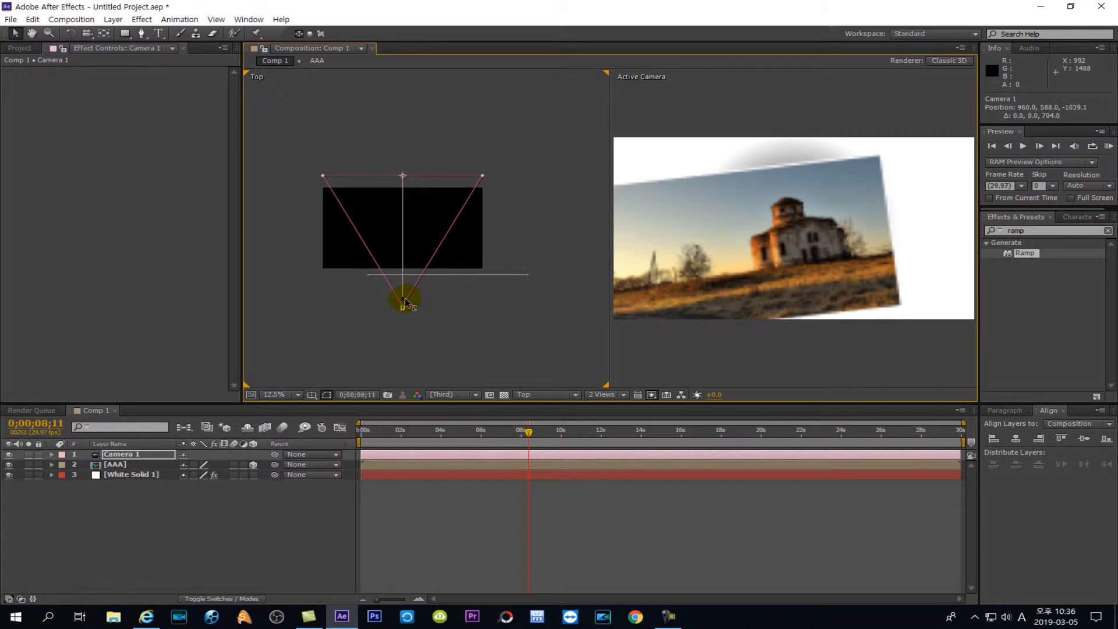
left_click_drag(402, 301, 401, 360)
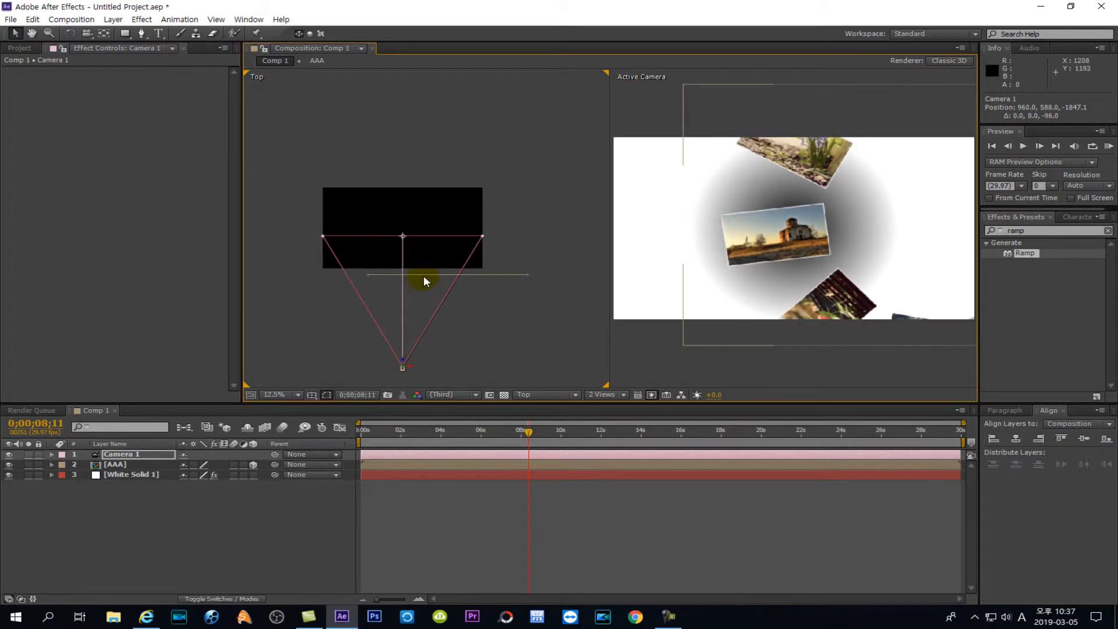
left_click(424, 275)
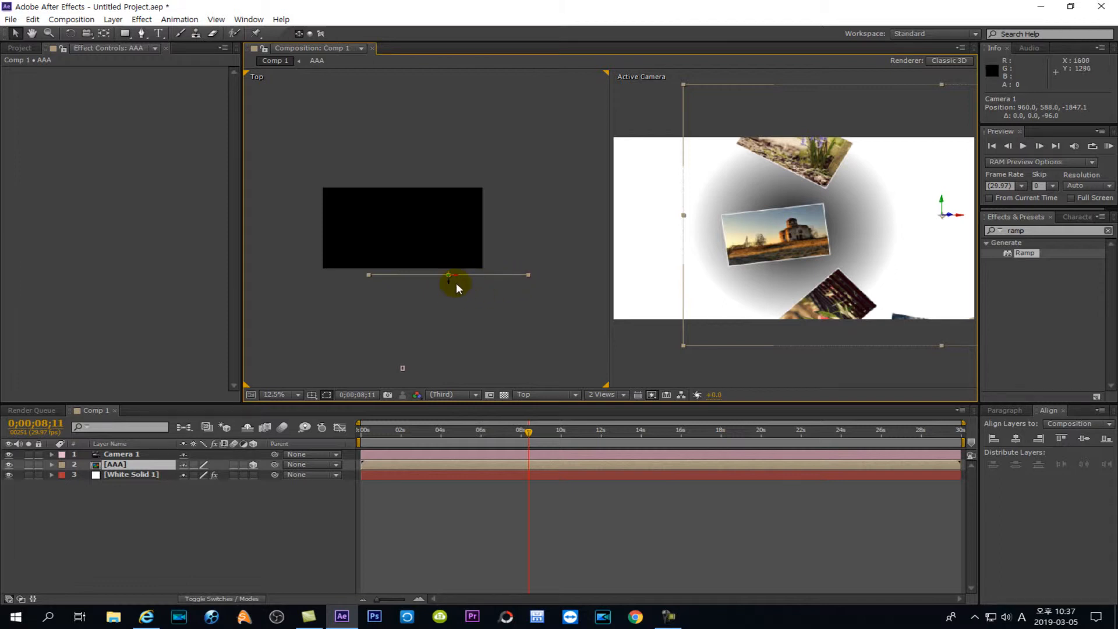
left_click(403, 368)
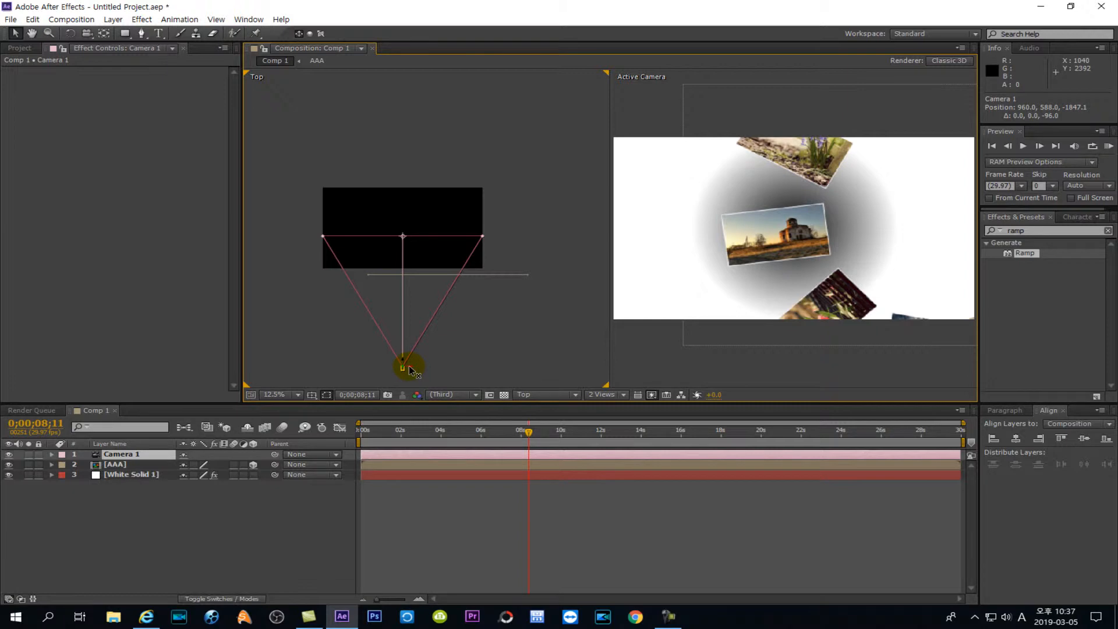
left_click_drag(409, 371, 424, 371)
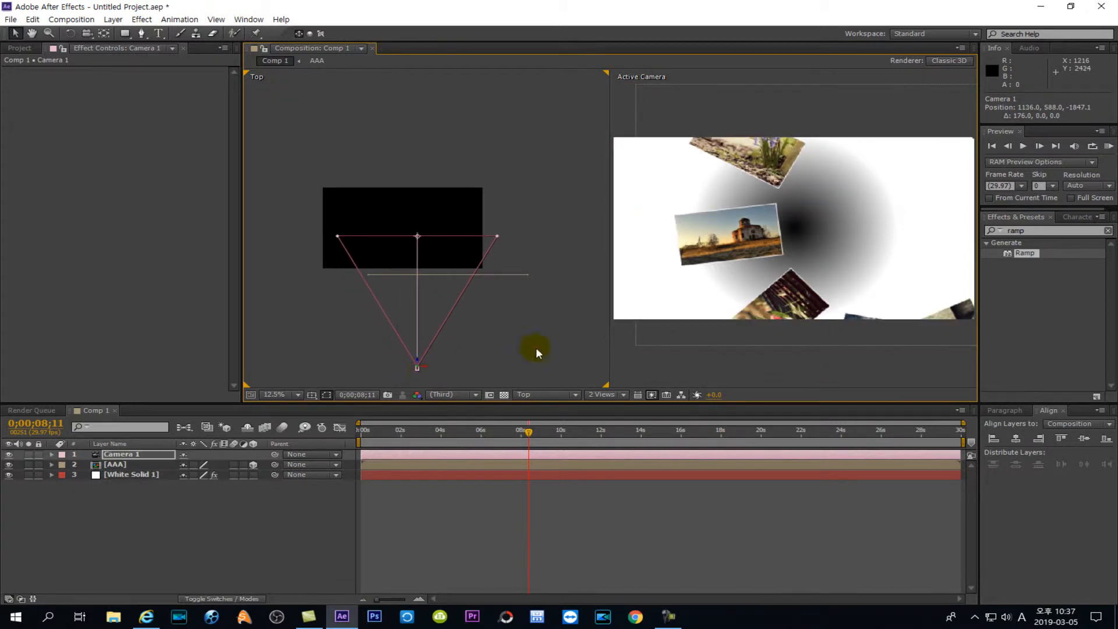
left_click(478, 349)
left_click_drag(427, 369, 417, 369)
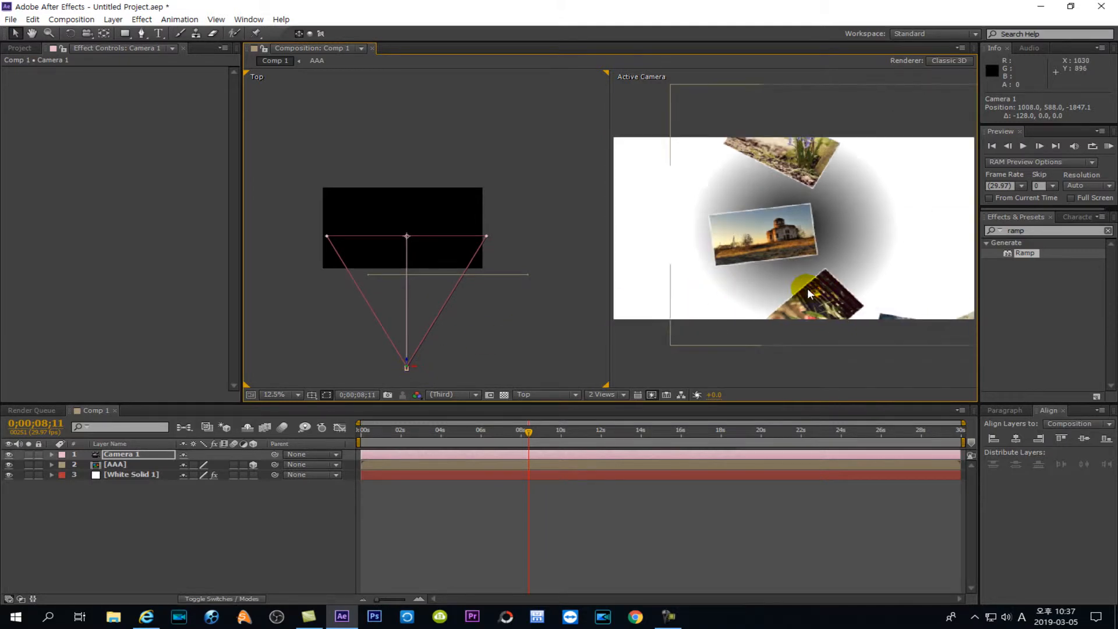
Nudge the AAA layer to about X 1571, Y 538 and move Camera 1 closer in the Top view to about Z -1727
left_click_drag(786, 238, 803, 239)
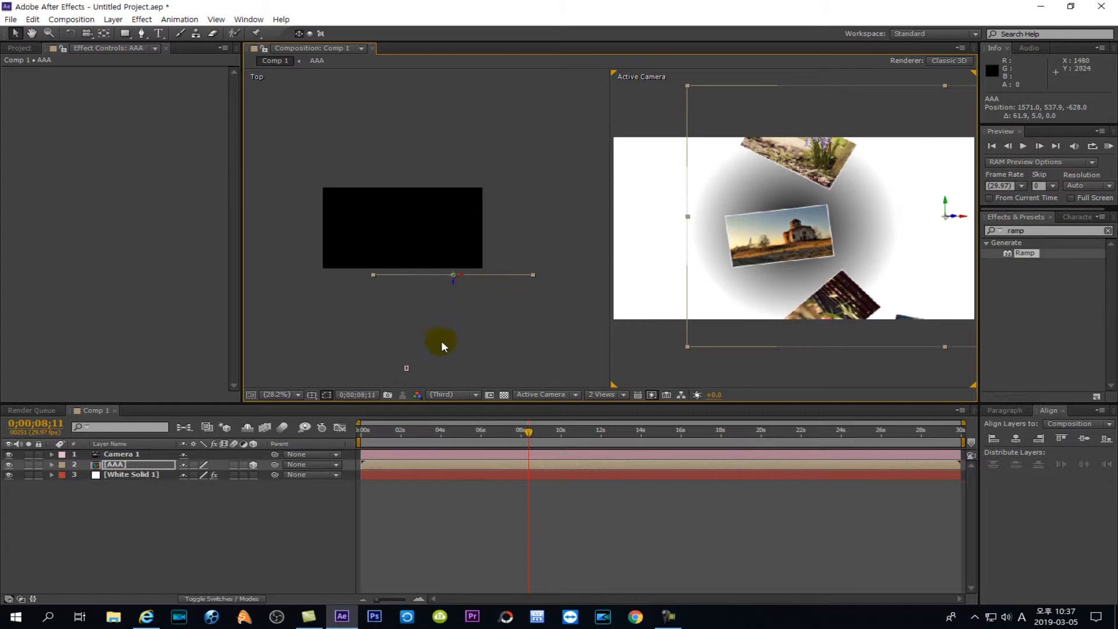
left_click(406, 368)
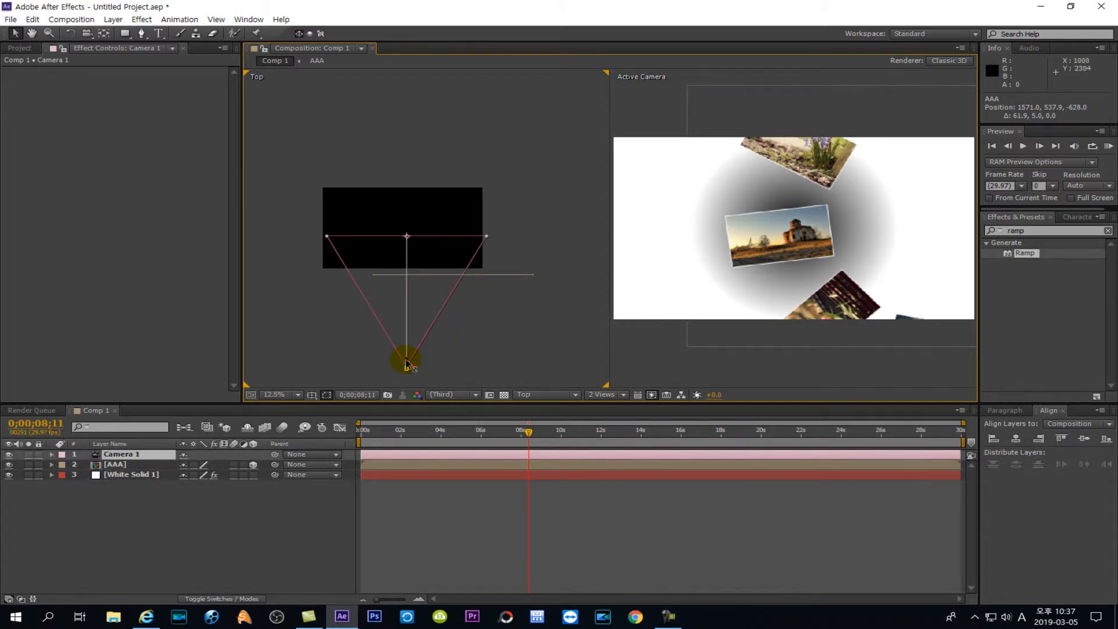
left_click_drag(407, 365, 406, 355)
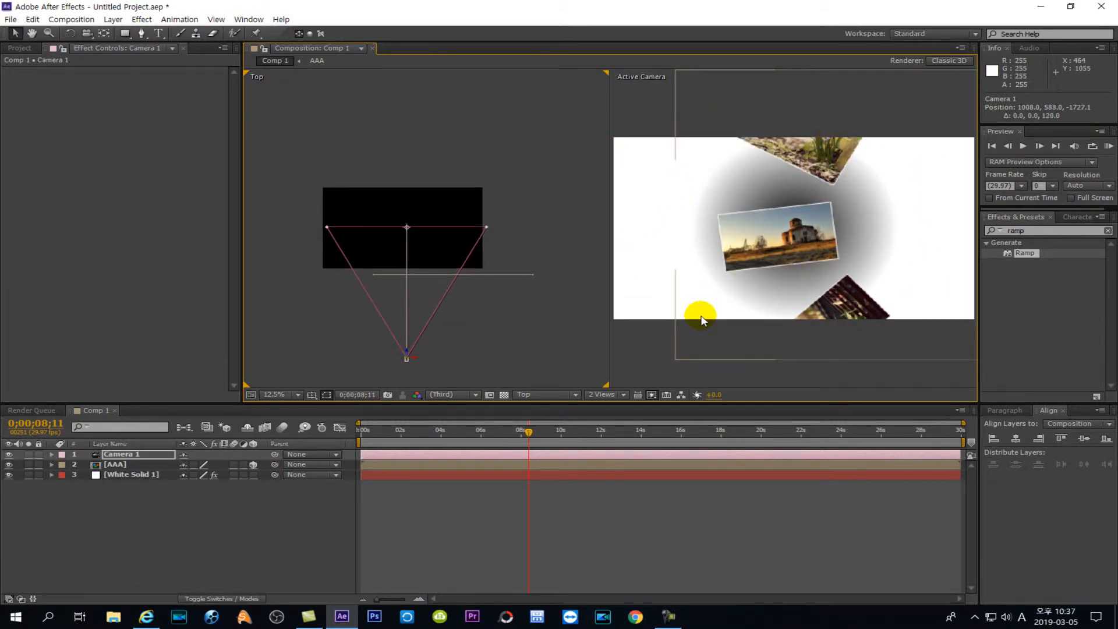
Show the composition in 1 View and draw a full-height rectangle shape about 539 px wide along the frame's left edge on a new layer
left_click(605, 394)
left_click(612, 411)
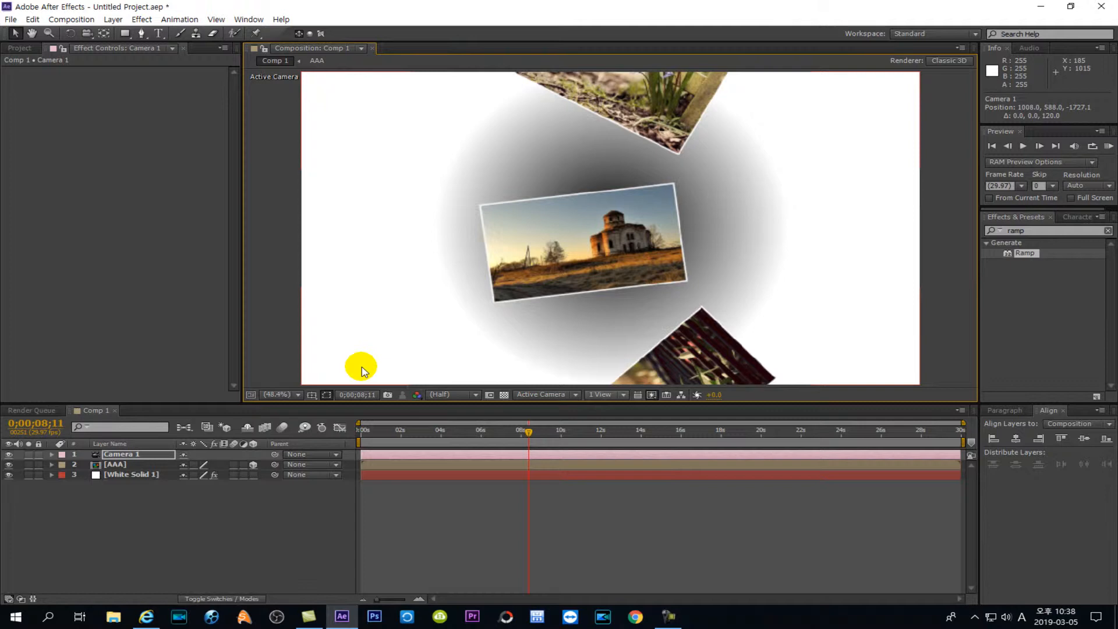
left_click(183, 522)
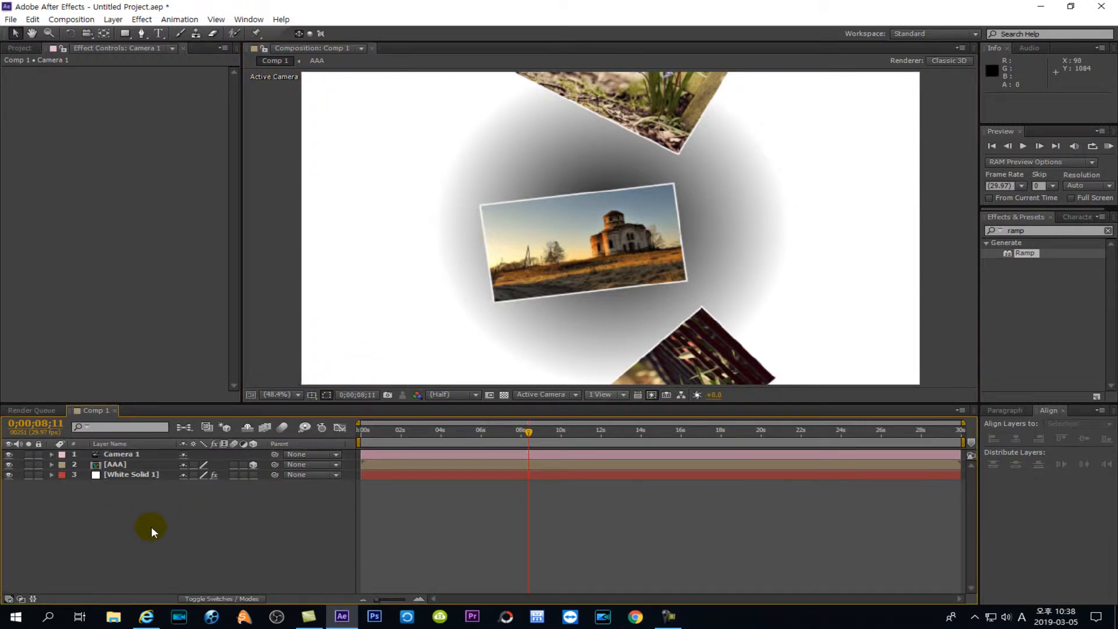
left_click(121, 33)
left_click(125, 32)
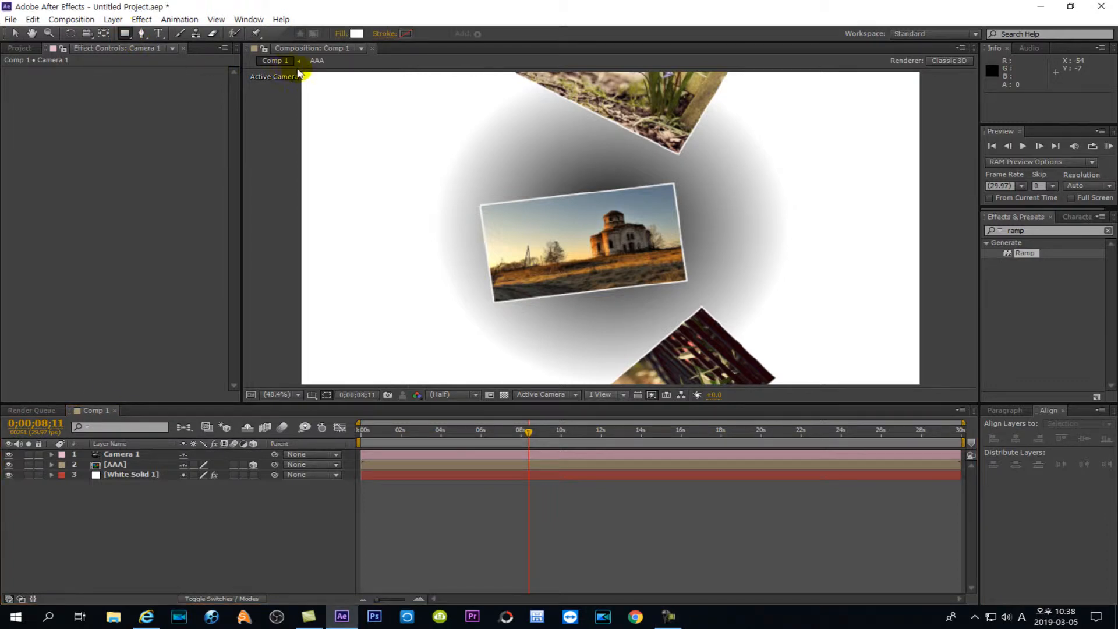
left_click_drag(300, 71, 474, 384)
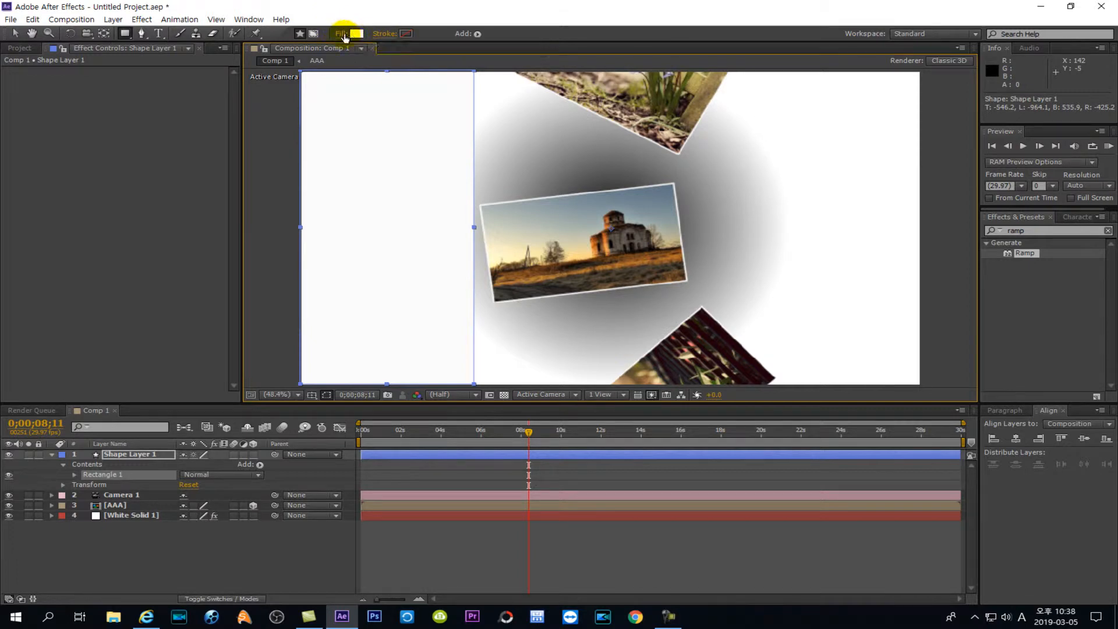
Give the rectangle a solid white fill (FFFFFF) and no stroke
left_click(342, 34)
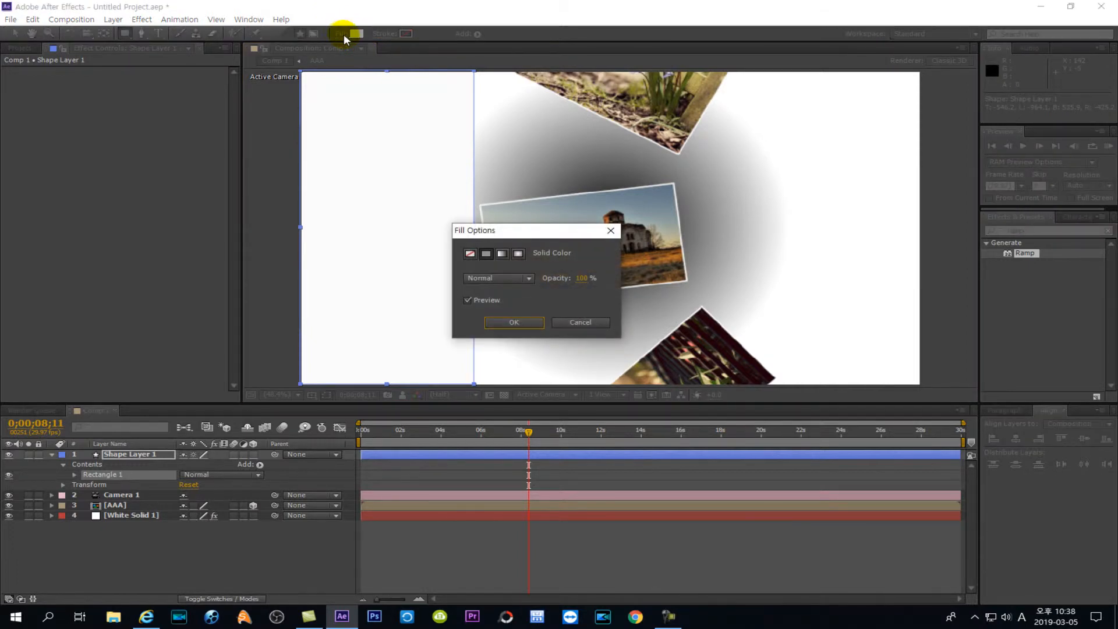
left_click(469, 255)
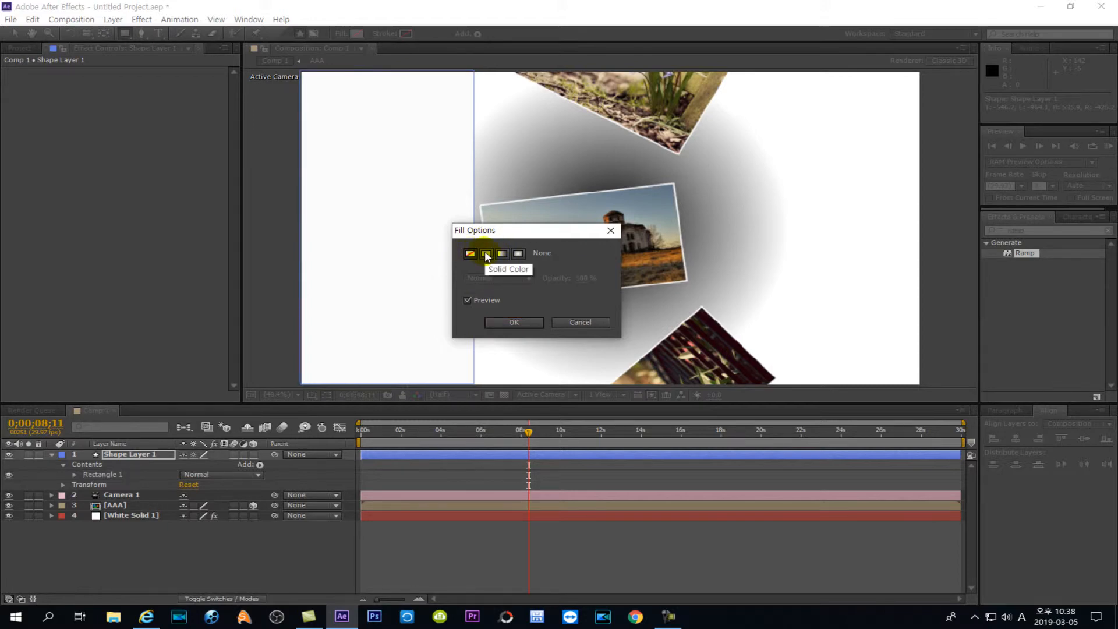
left_click(486, 255)
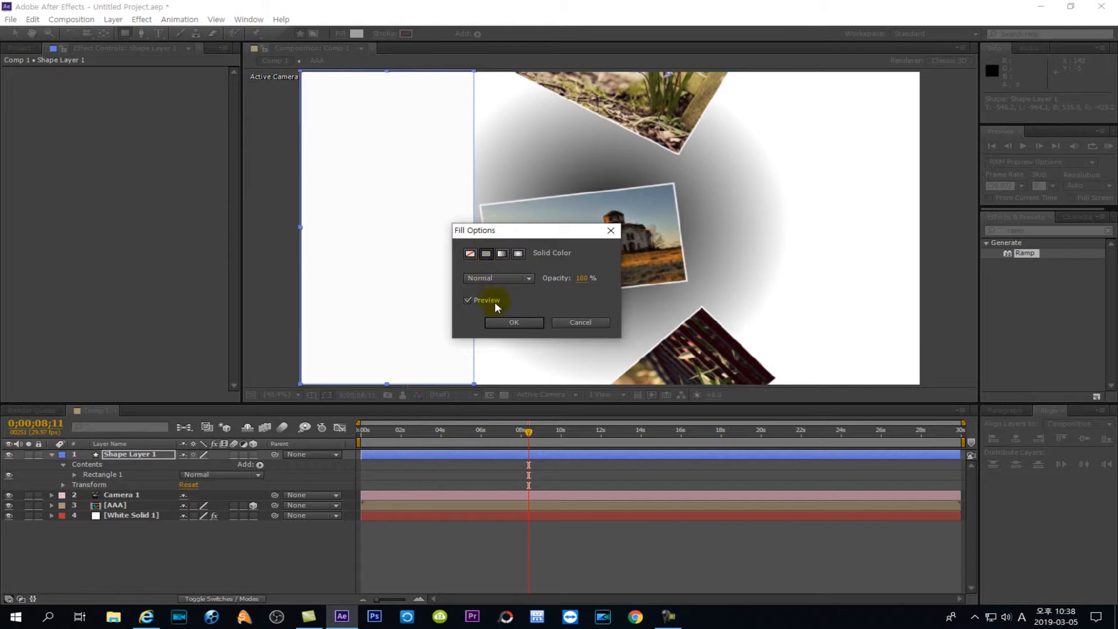
left_click(498, 323)
left_click(357, 34)
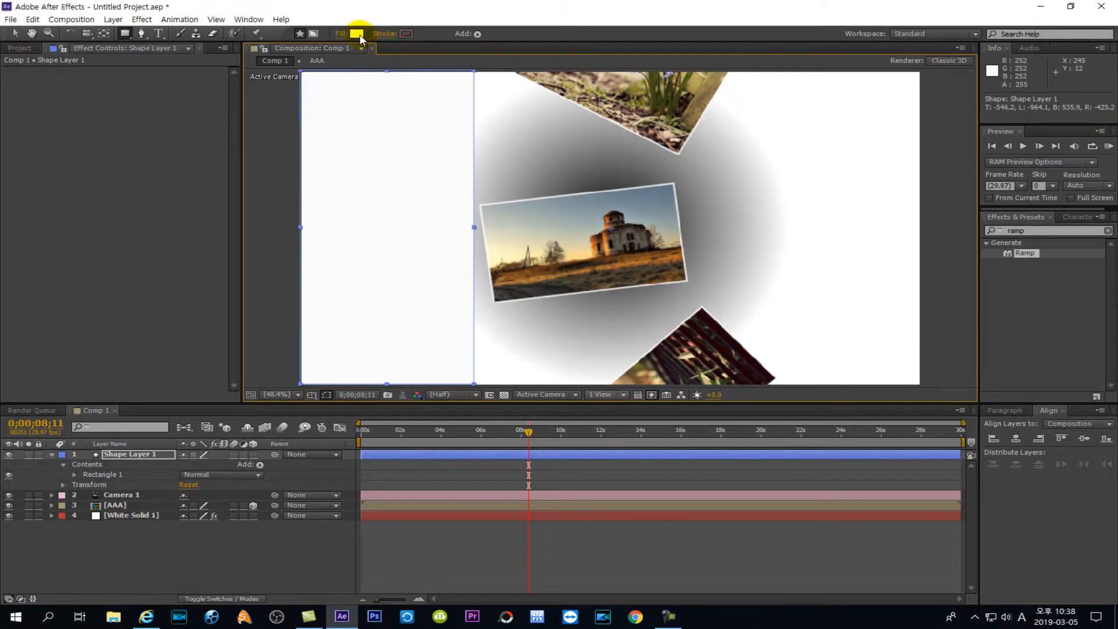
mouse_move(114, 220)
left_mouse_down()
mouse_move(129, 263)
mouse_move(46, 200)
left_mouse_up()
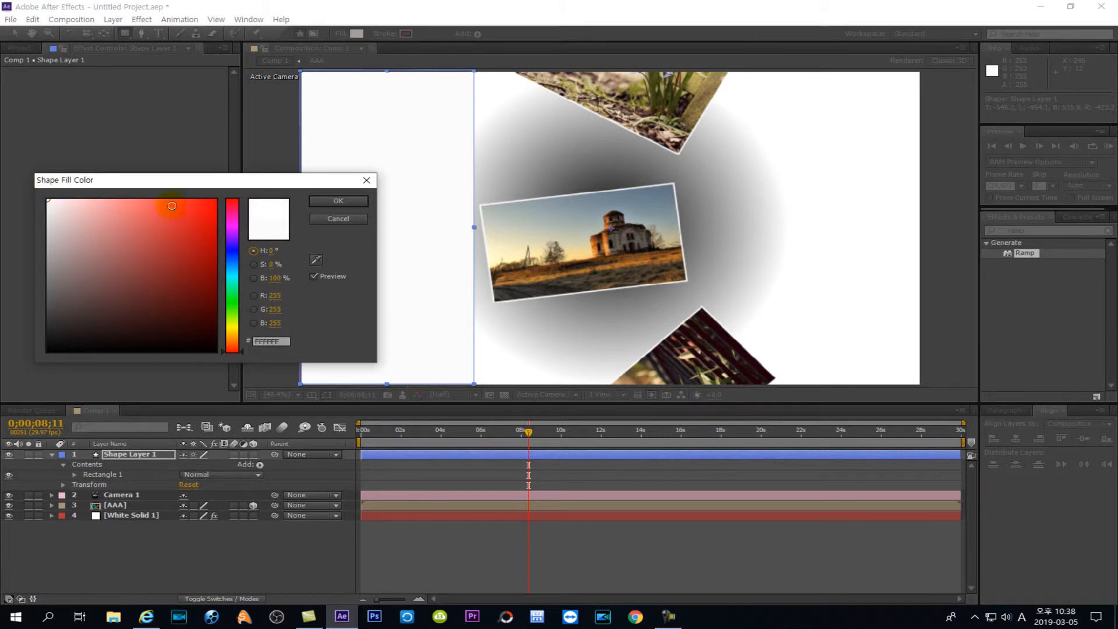
left_click(321, 201)
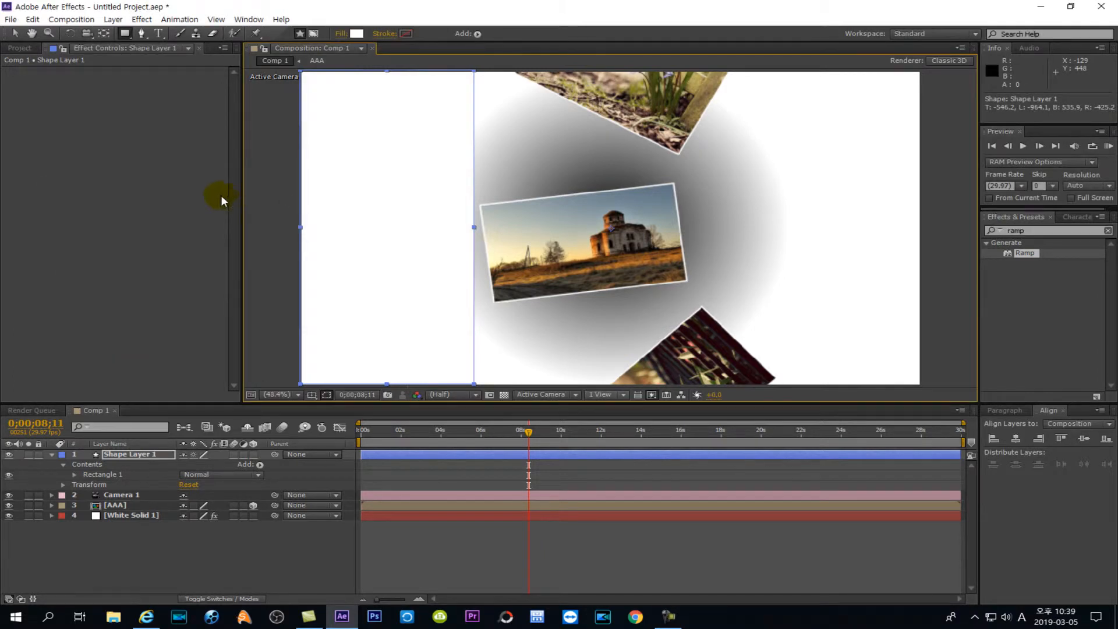
left_click(387, 33)
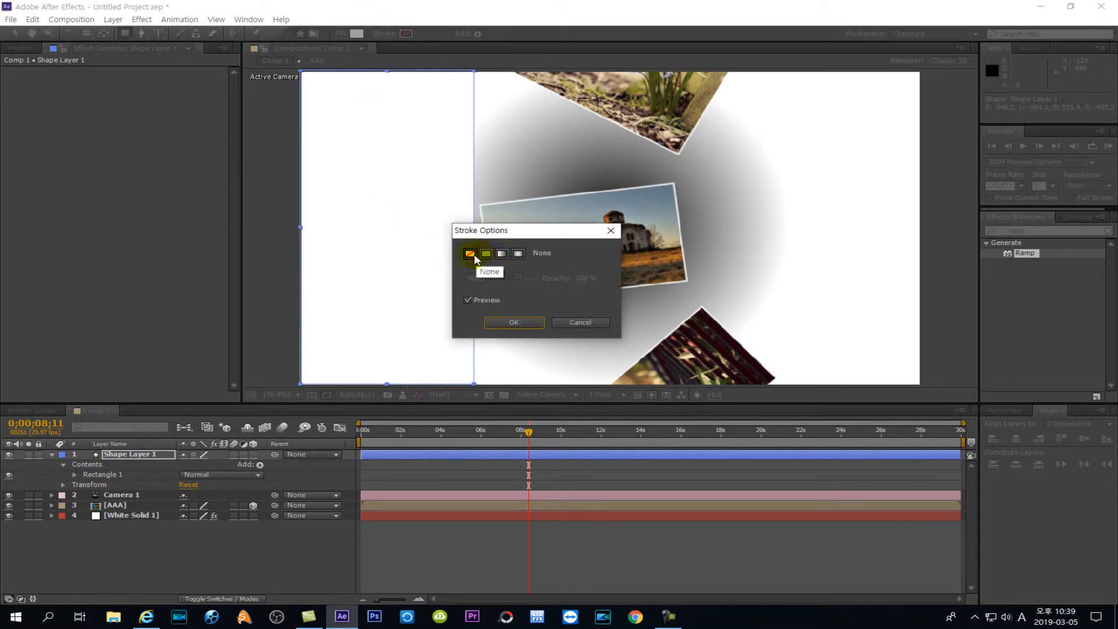
left_click(504, 323)
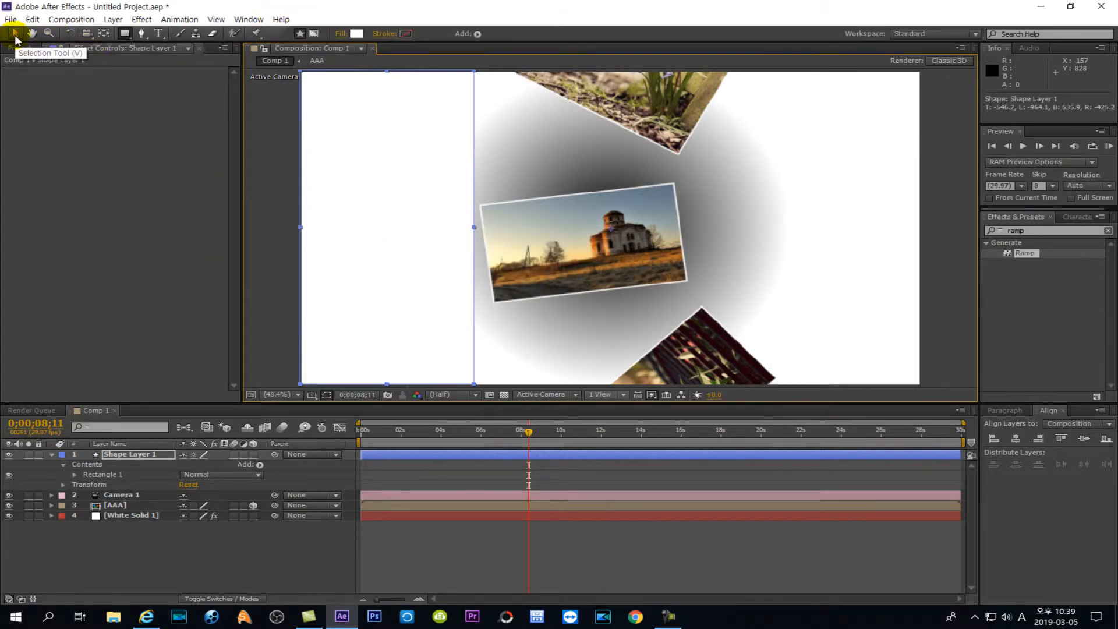
left_click(16, 38)
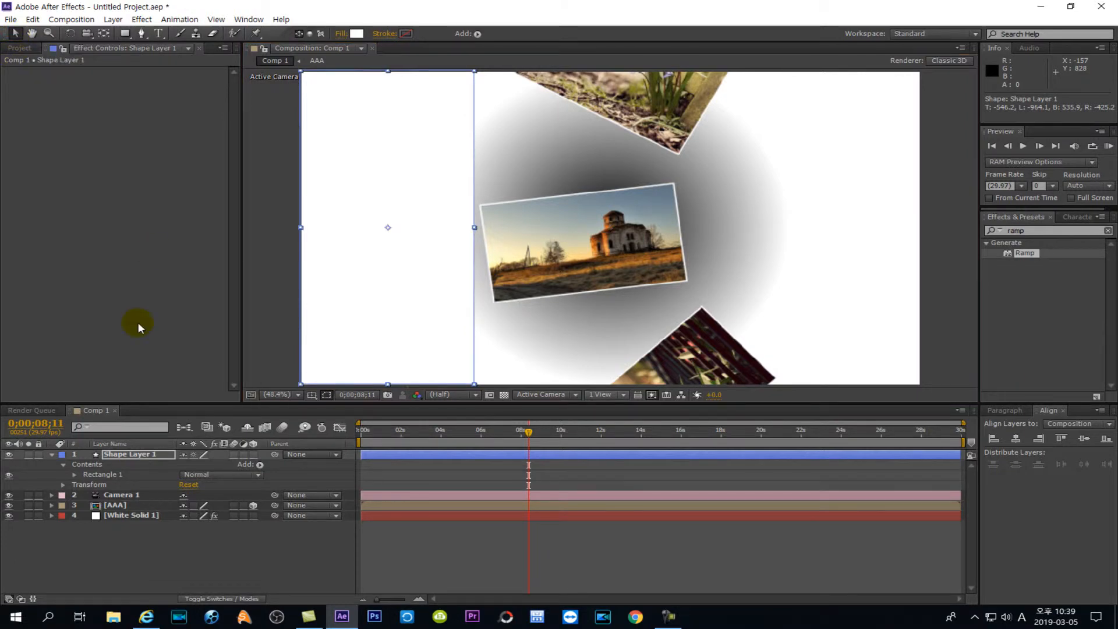
Add a Drop Shadow layer style to Shape Layer 1
left_click(122, 455)
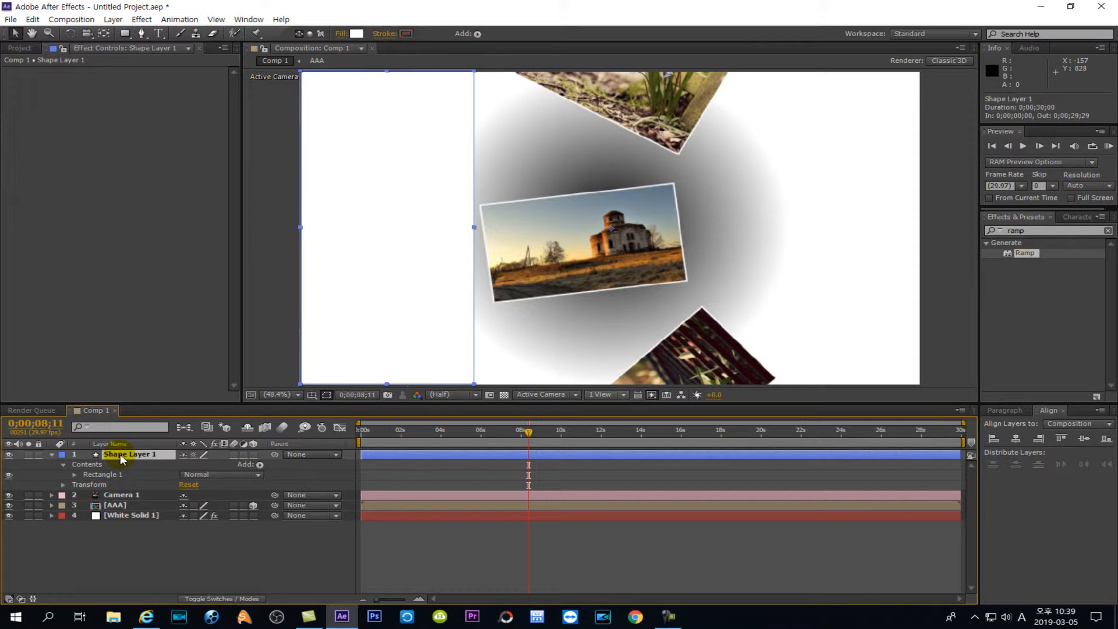
right_click(120, 453)
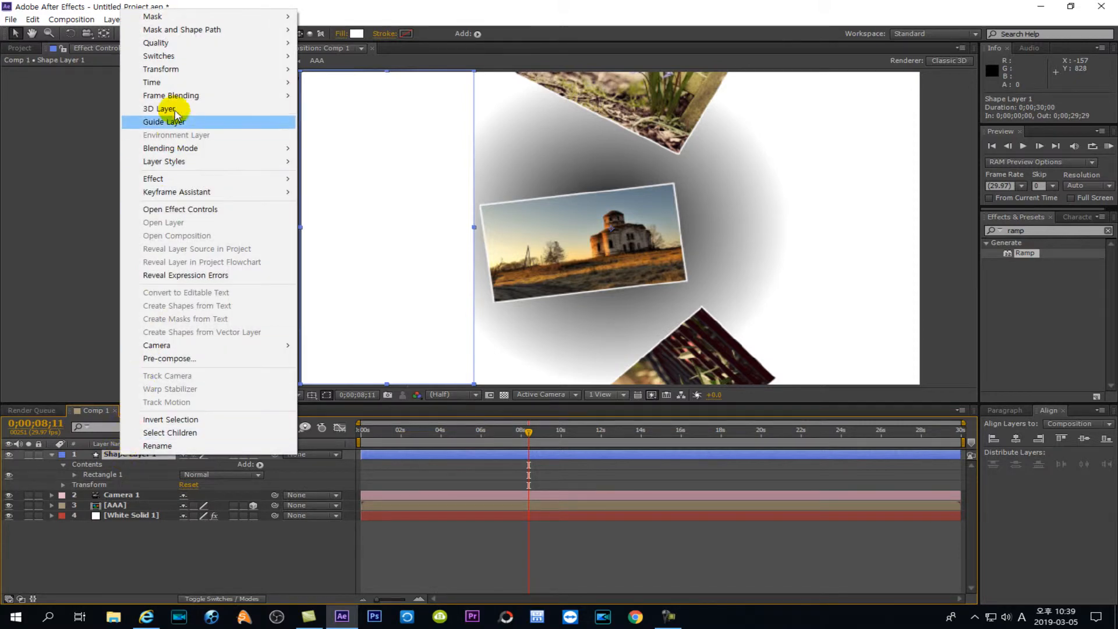
mouse_move(167, 162)
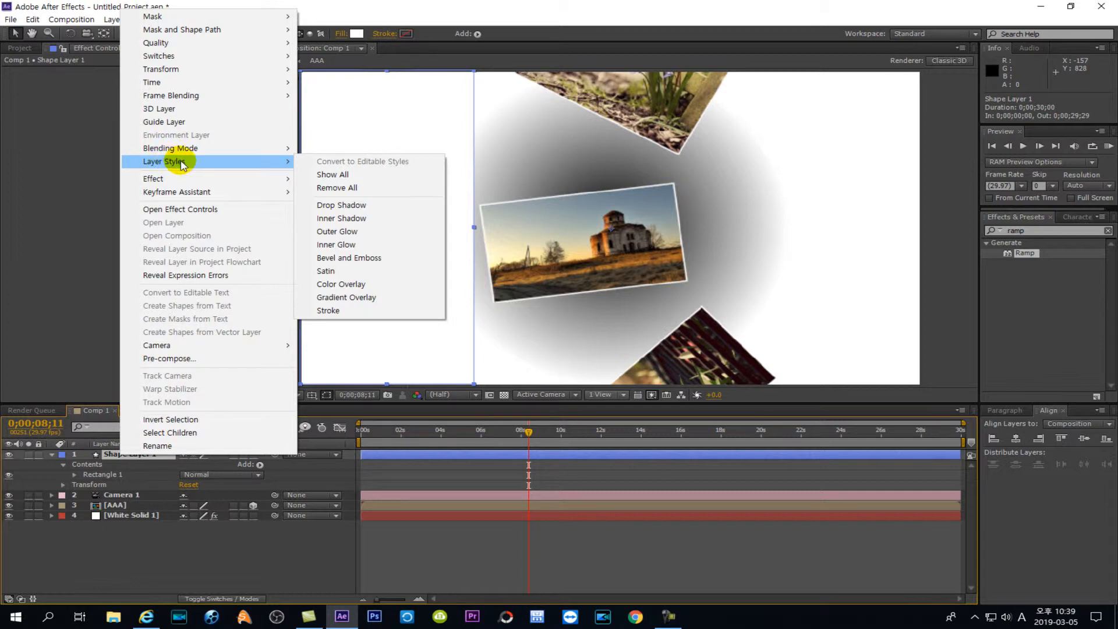
left_click(343, 207)
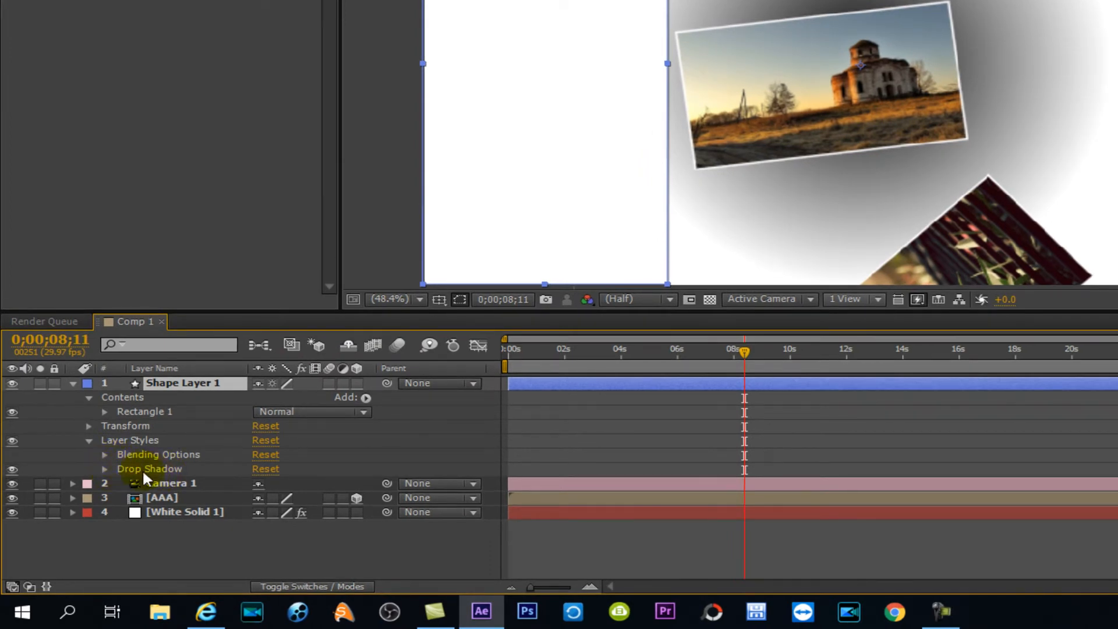
Set the drop shadow's Spread to 15% and its Size to 15 on Shape Layer 1
left_click(103, 469)
scroll(103, 470, "down", 1)
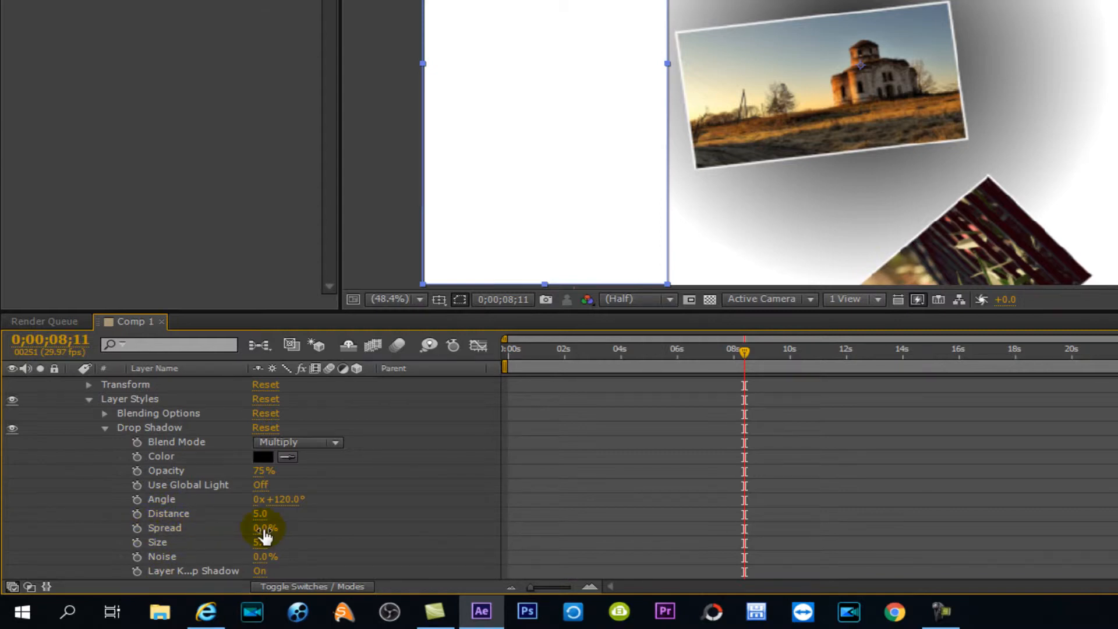
left_click_drag(262, 532, 270, 529)
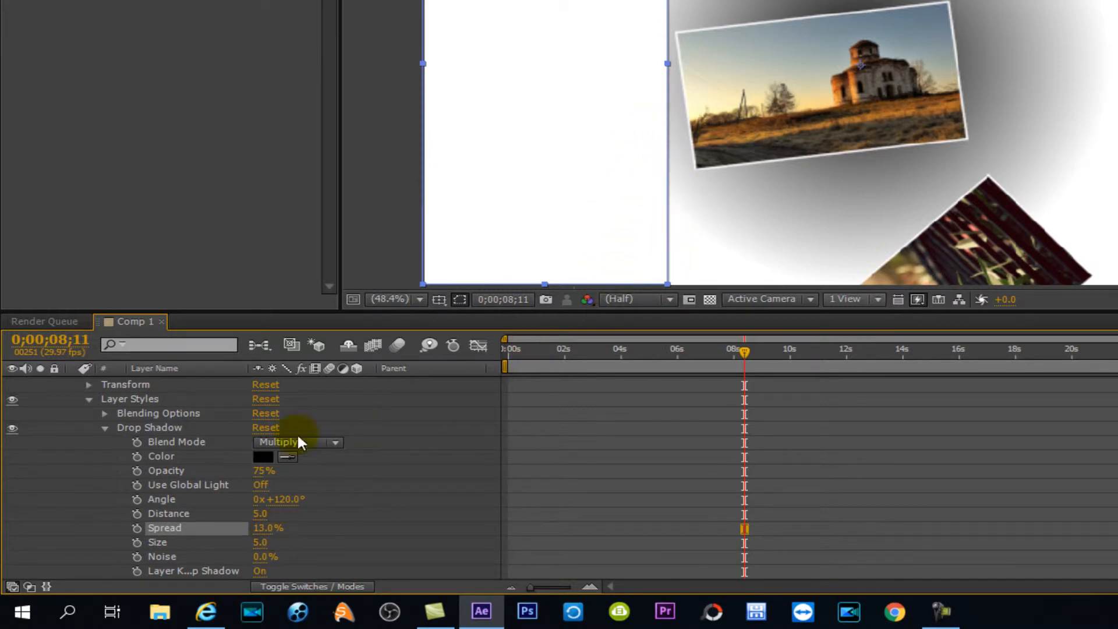
left_click(256, 527)
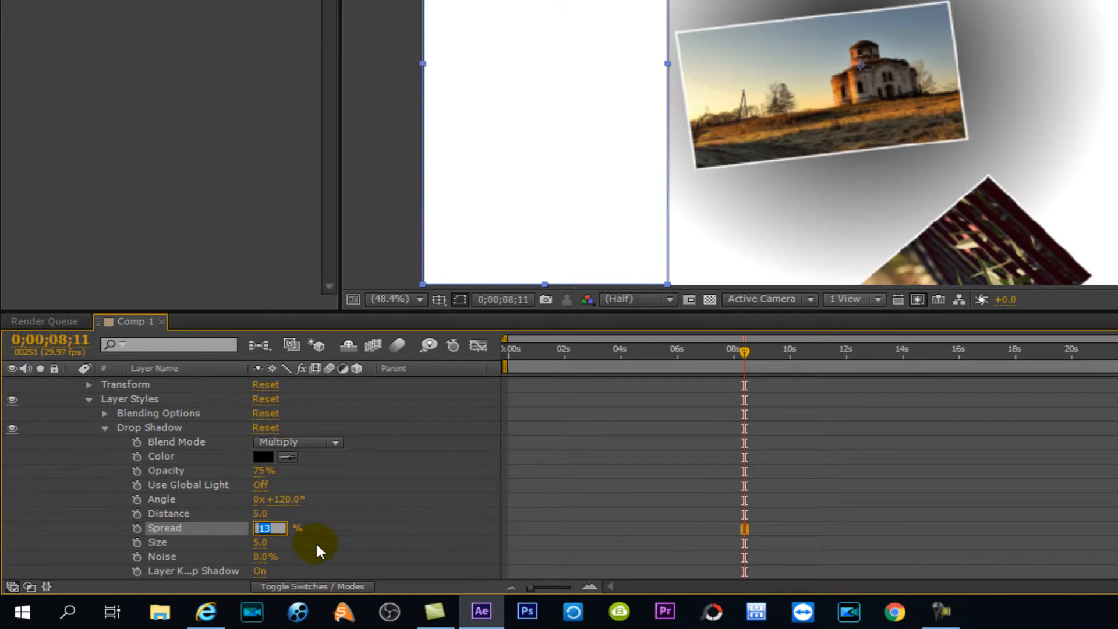
type("15")
left_click(317, 546)
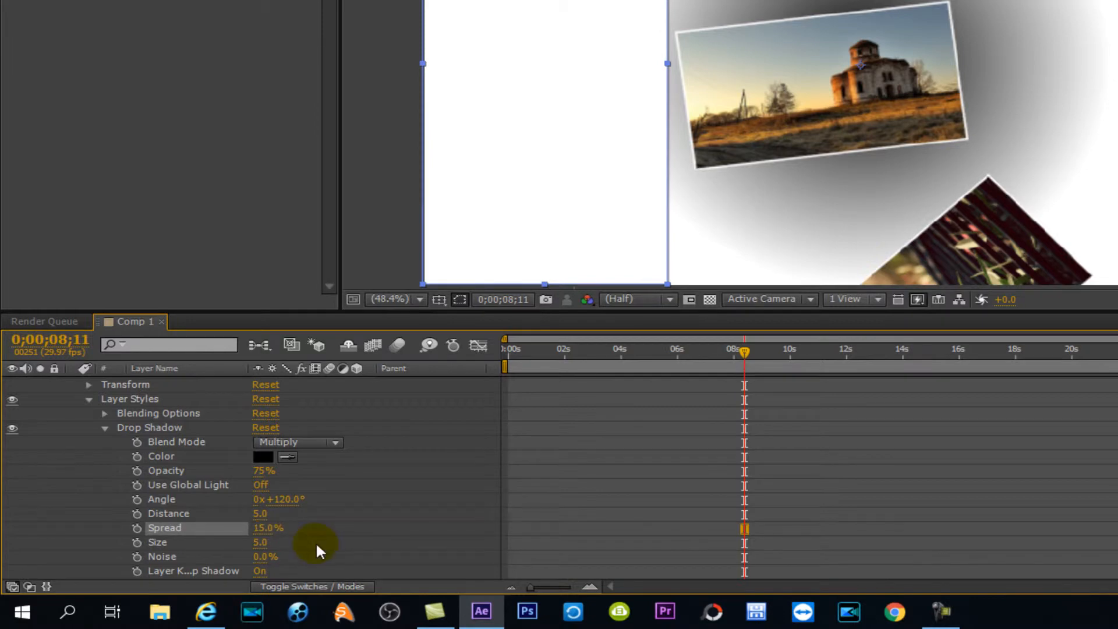
left_click(259, 542)
type("15")
key("Return")
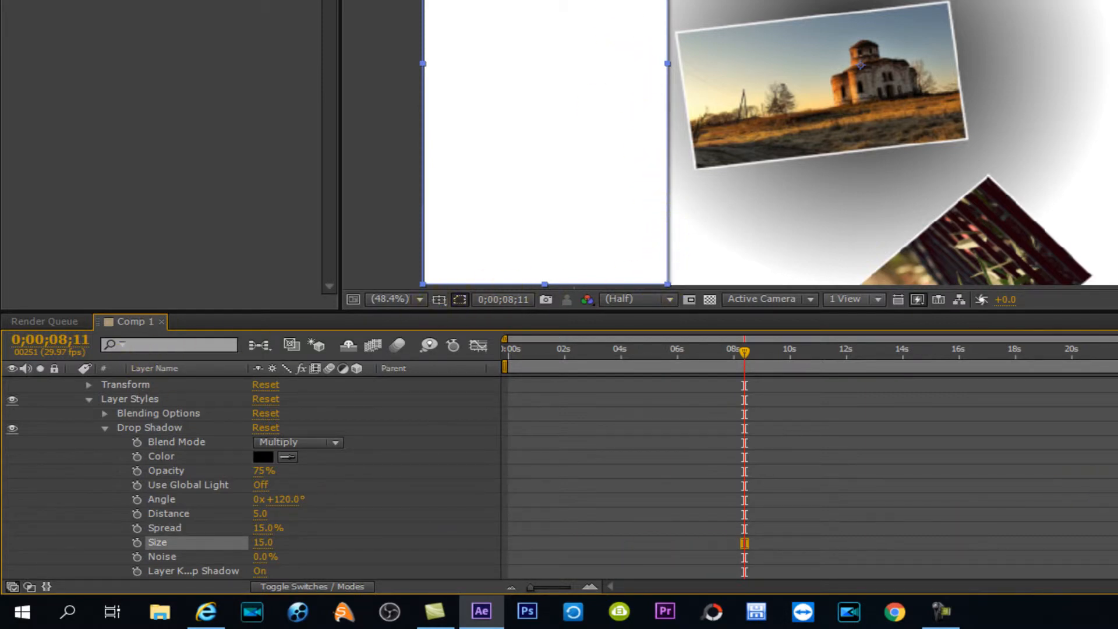
Collapse the properties of Shape Layer 1 and duplicate the layer
scroll(559, 477, "up", 1)
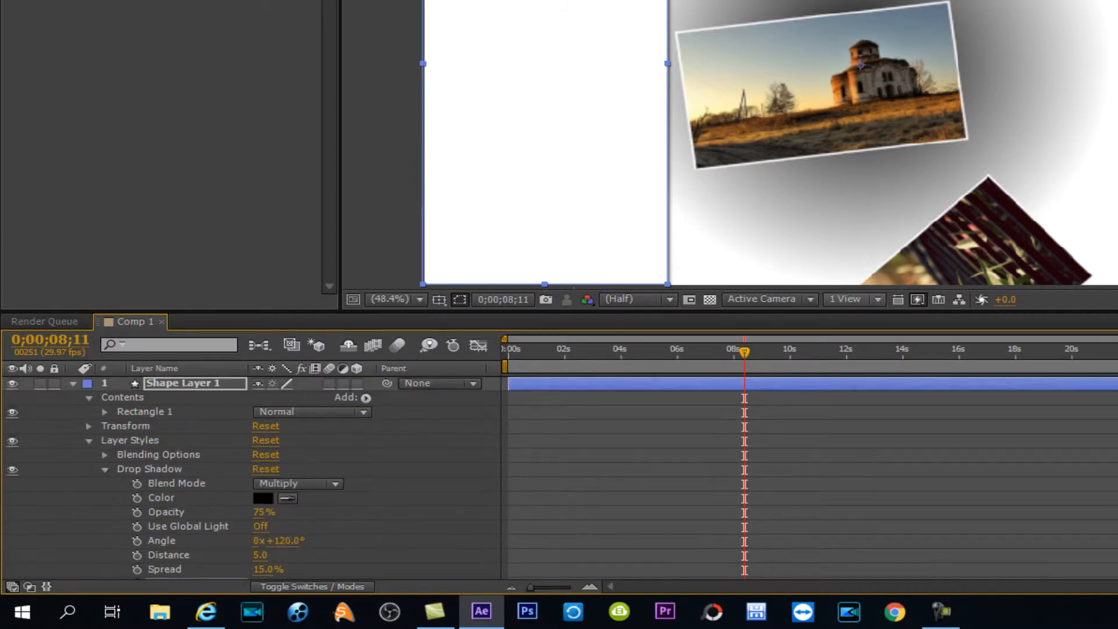
left_click(72, 383)
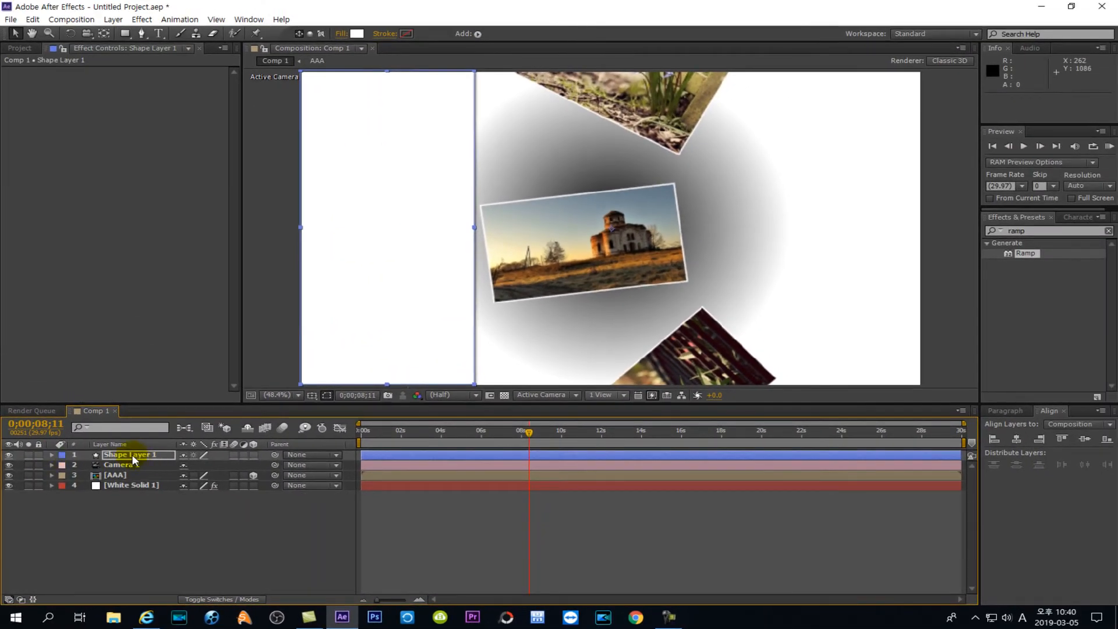
left_click(128, 459)
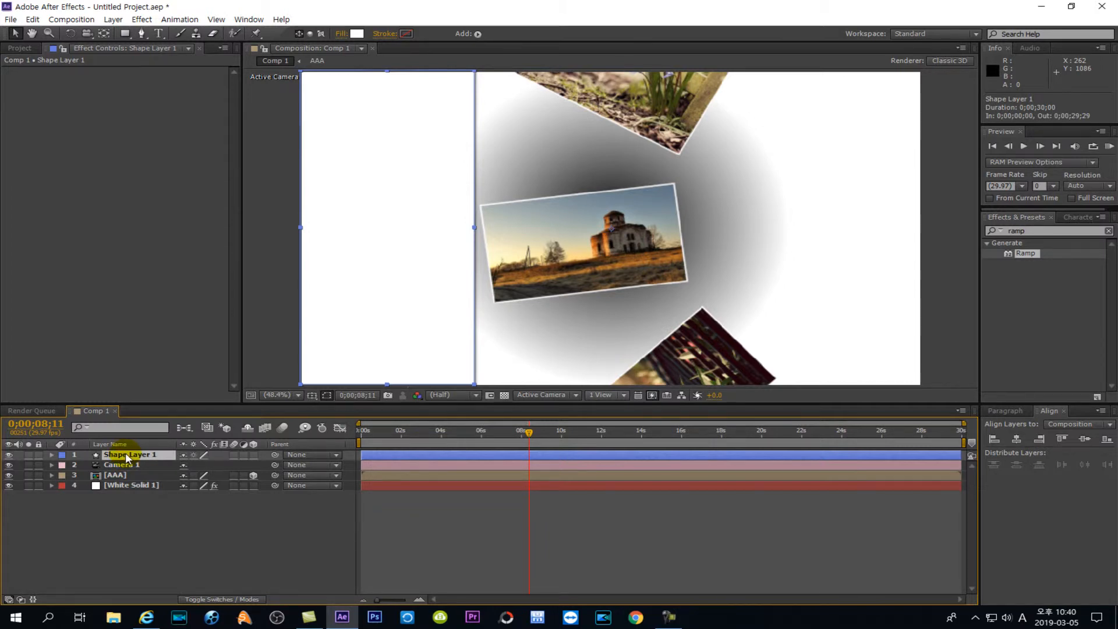
key("ctrl+d")
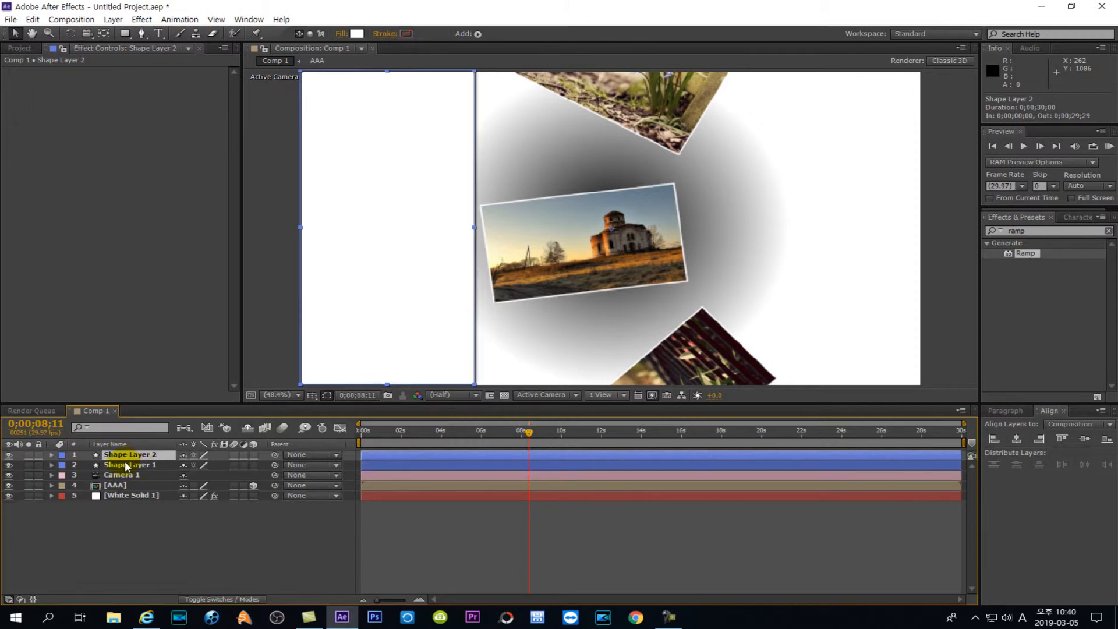
Move Shape Layer 2 to the right edge of the composition as the second side panel and RAM preview the animation
left_click(122, 464)
left_click(130, 453)
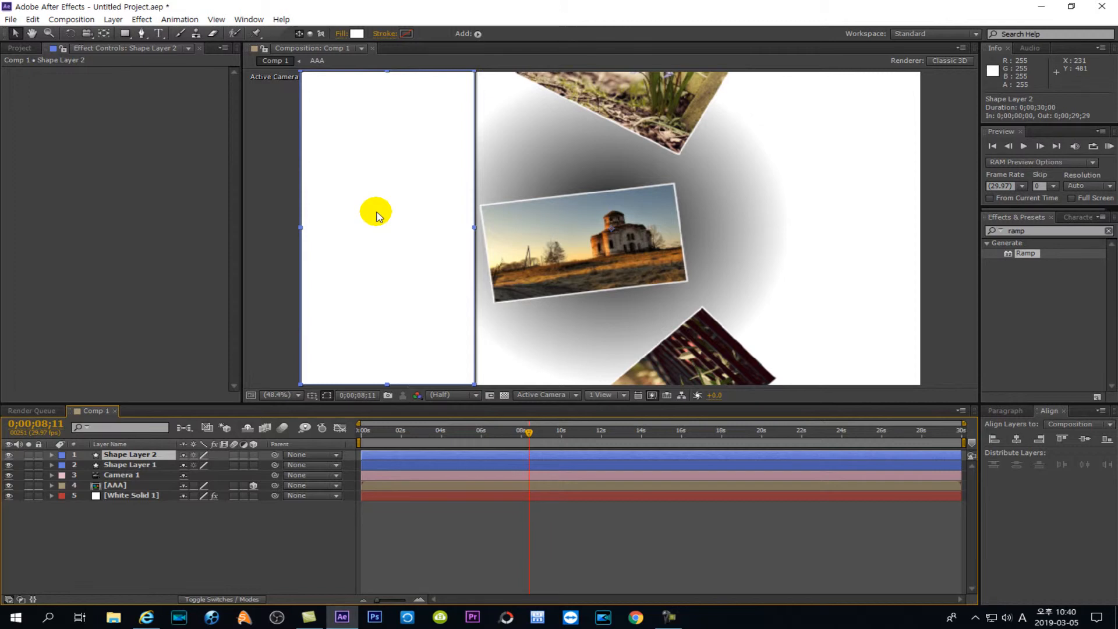
left_click_drag(403, 194, 849, 192)
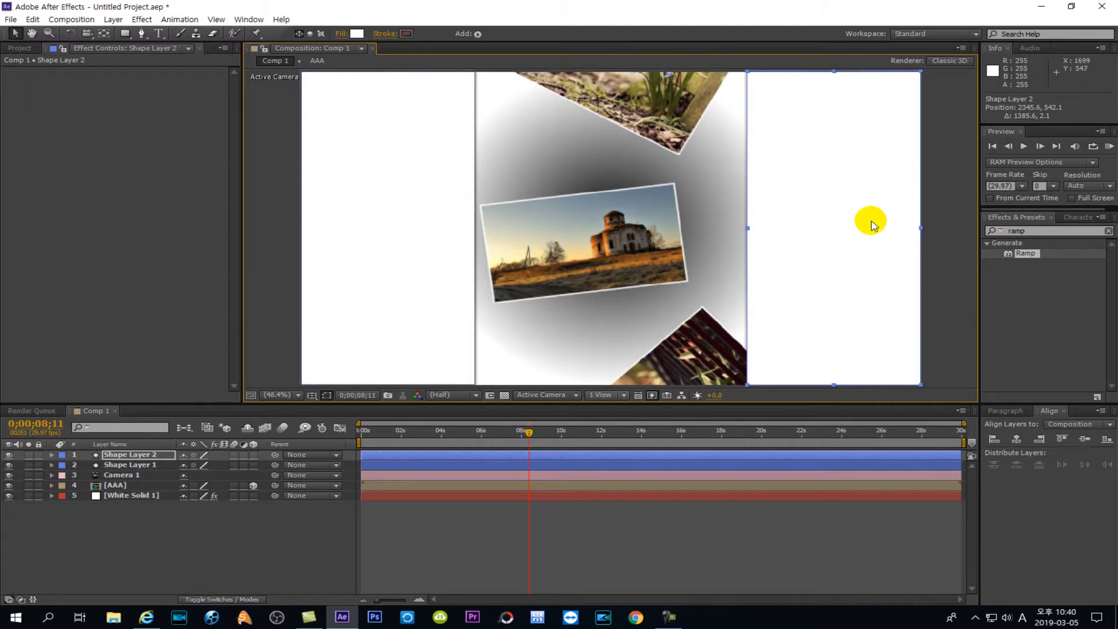
left_click(1109, 148)
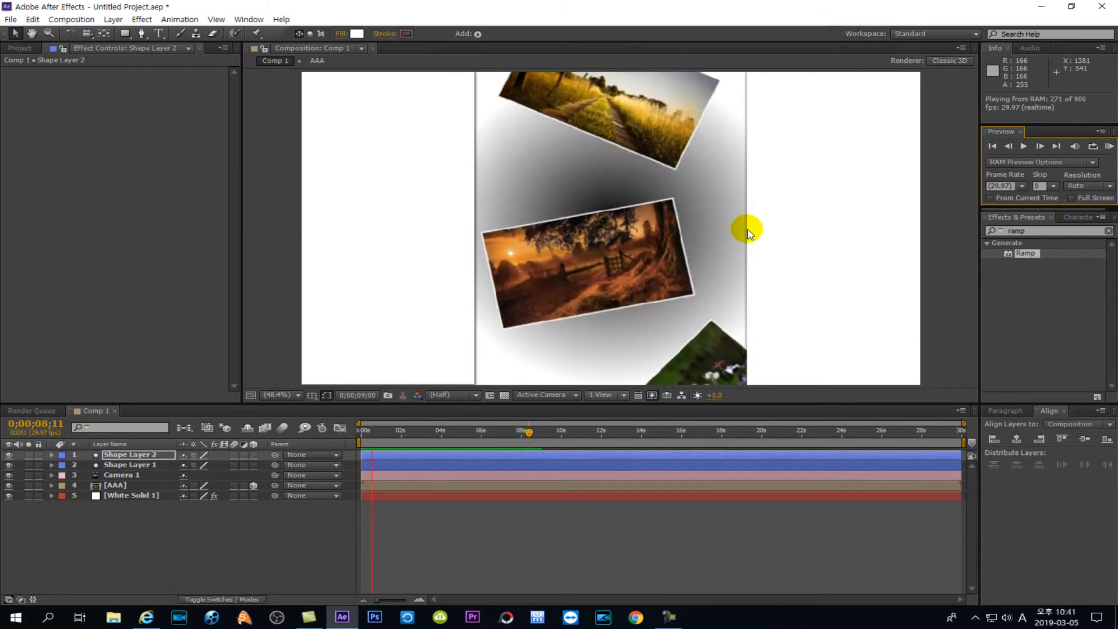
left_click(659, 295)
Open the AAA precomposition and reveal the Position property of all ten photo layers, 1.jpg to 10.jpg
left_click(134, 486)
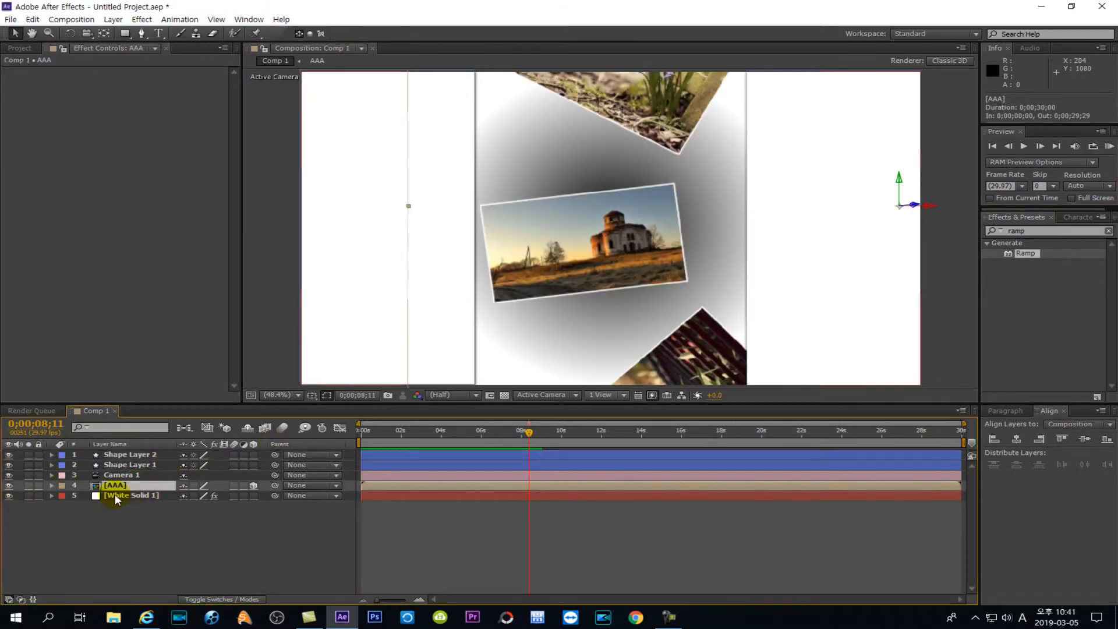
double_click(119, 488)
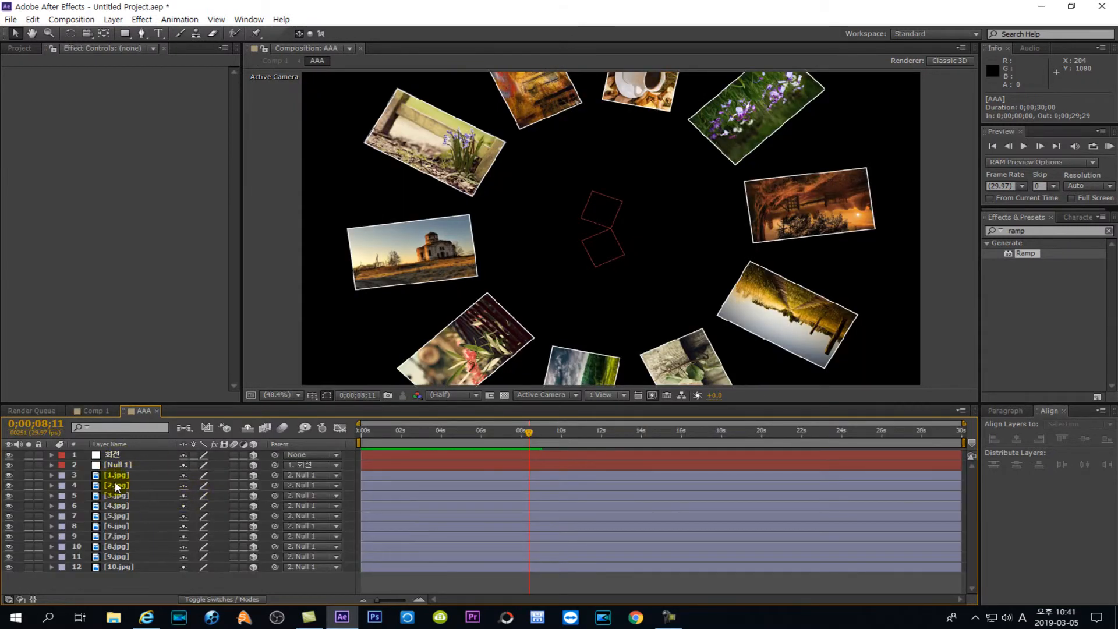
left_click(116, 476)
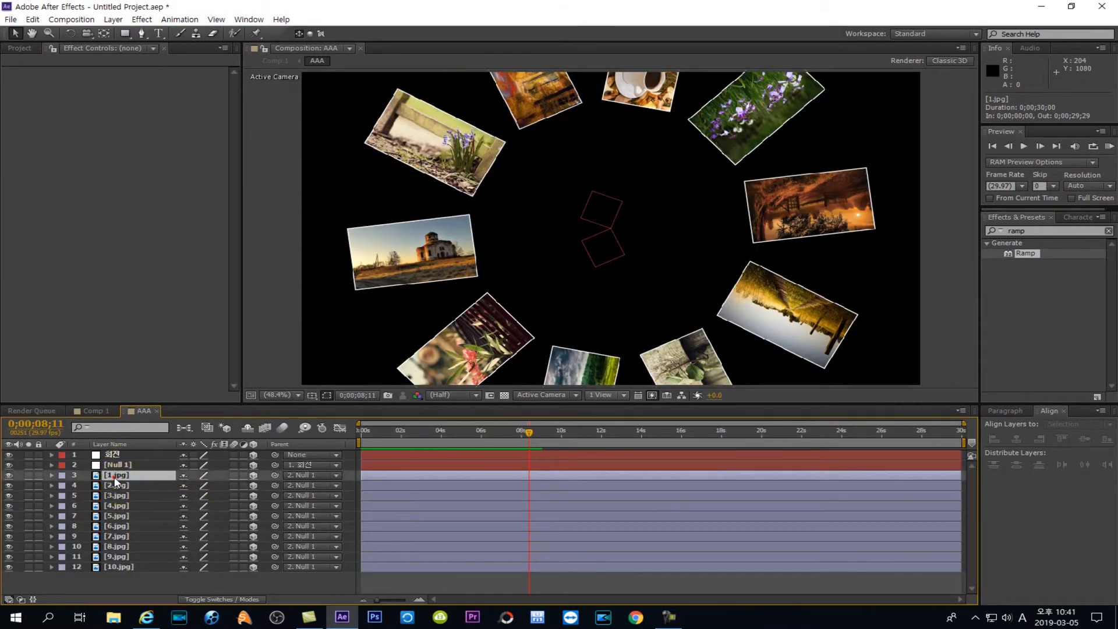
left_click(127, 567, "shift")
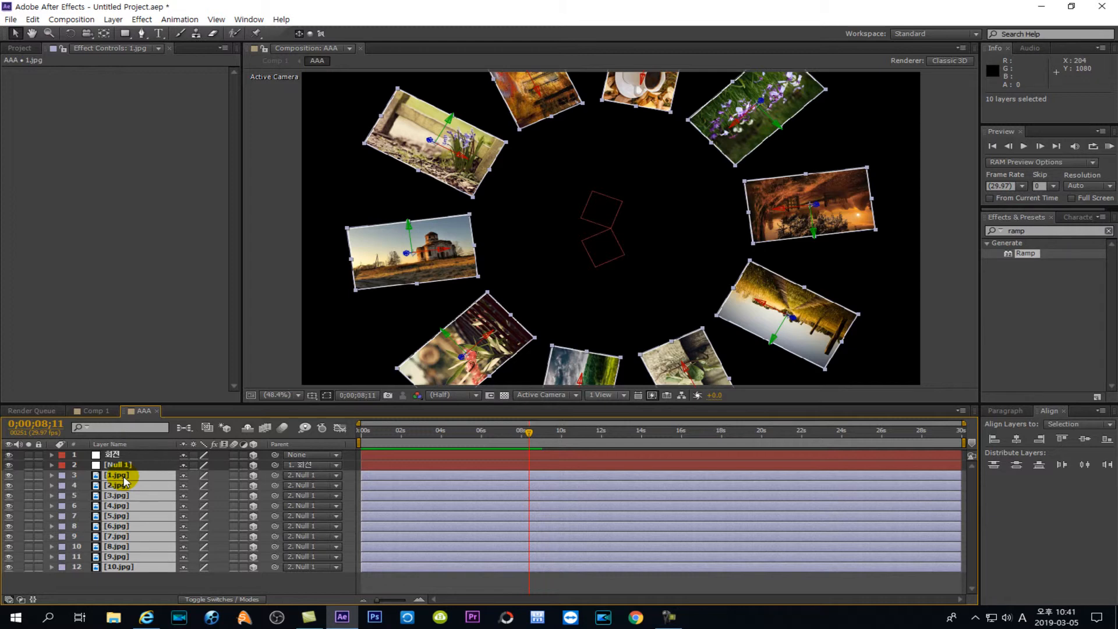
key("p")
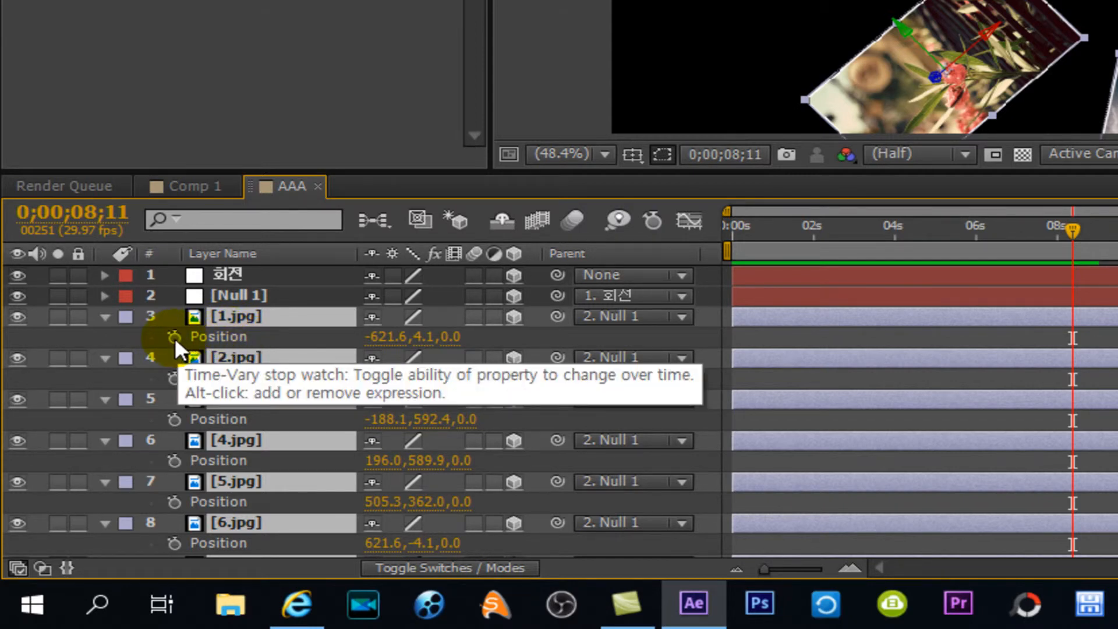
Add the expression wiggle(3,3) to the Position of 1.jpg and copy the expression text
left_click(174, 337, "alt")
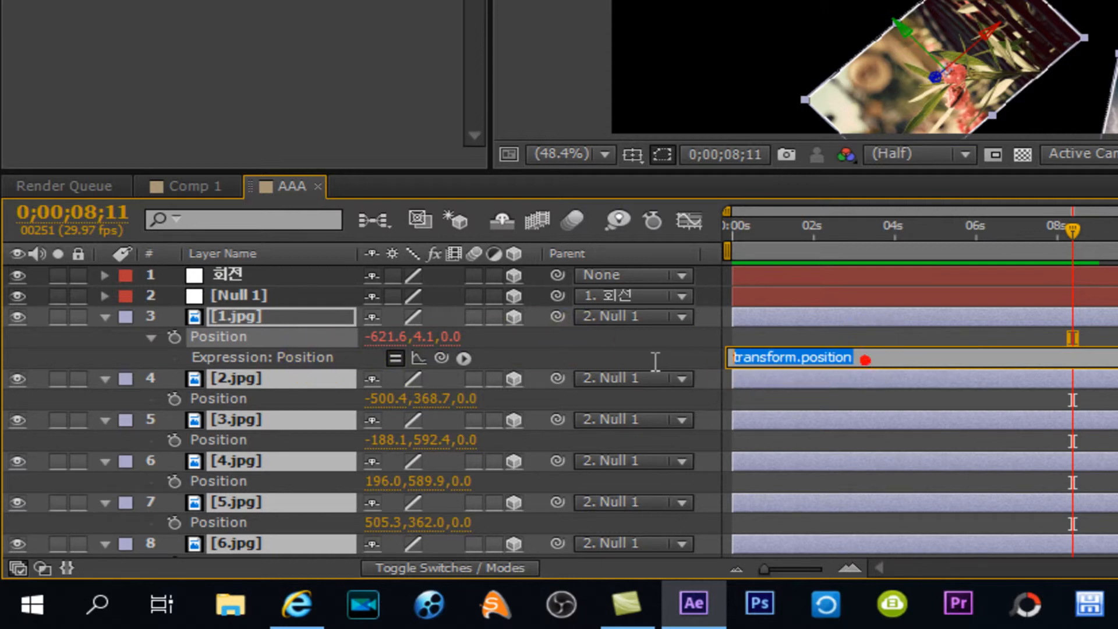
type("wiggle")
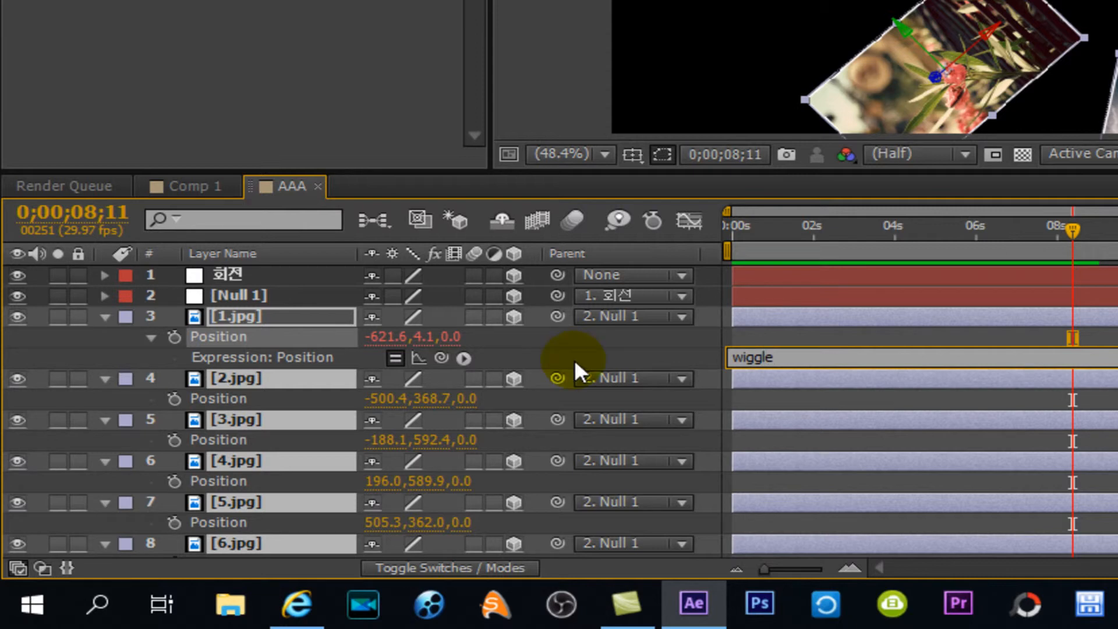
type("(3")
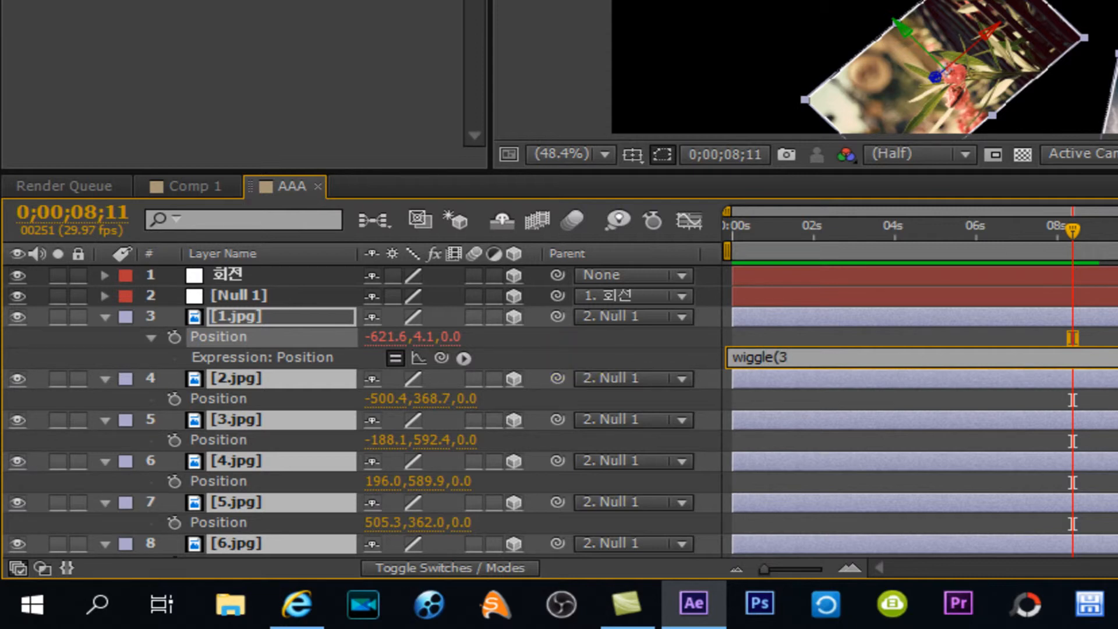
type(",3)")
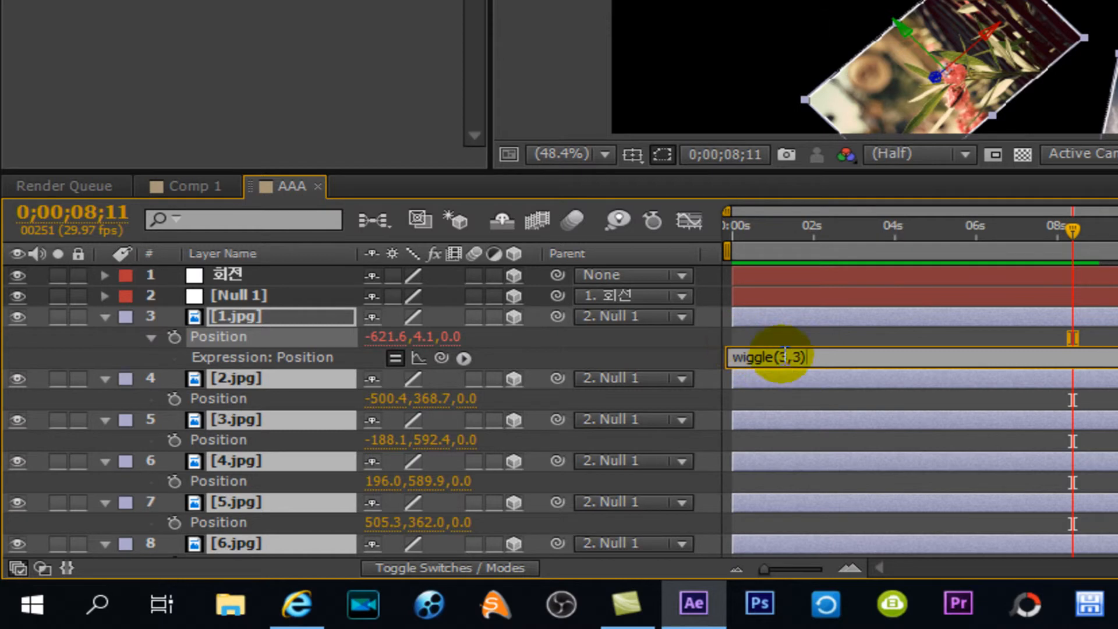
left_click_drag(815, 357, 706, 359)
key("ctrl+c")
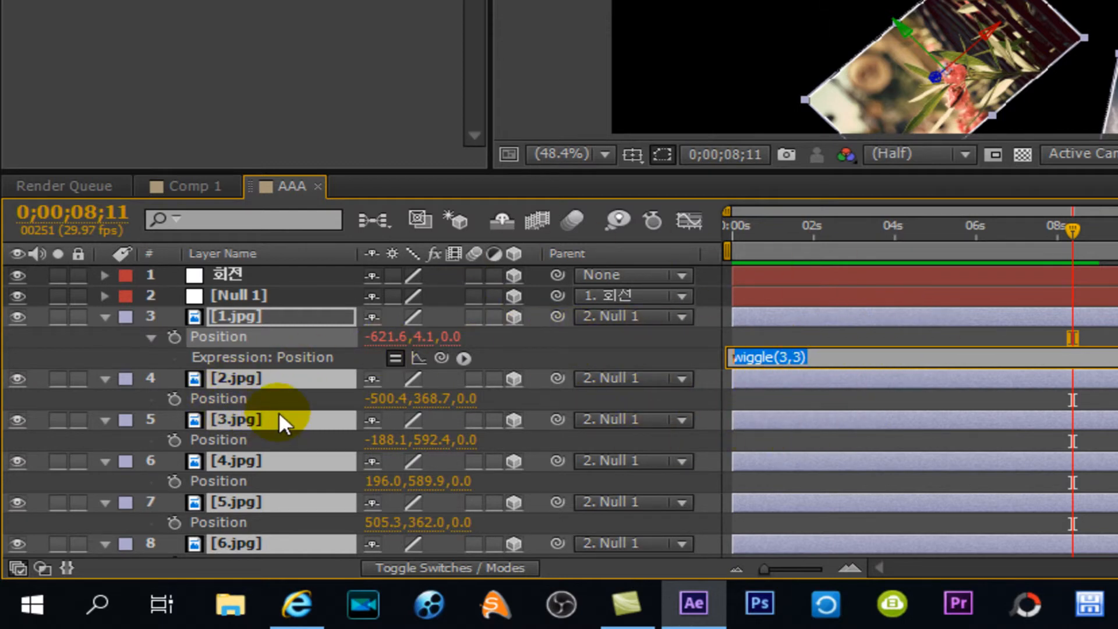
Apply the copied wiggle(3,3) expression to the Position of 2.jpg, 3.jpg and 4.jpg
left_click(174, 398, "alt")
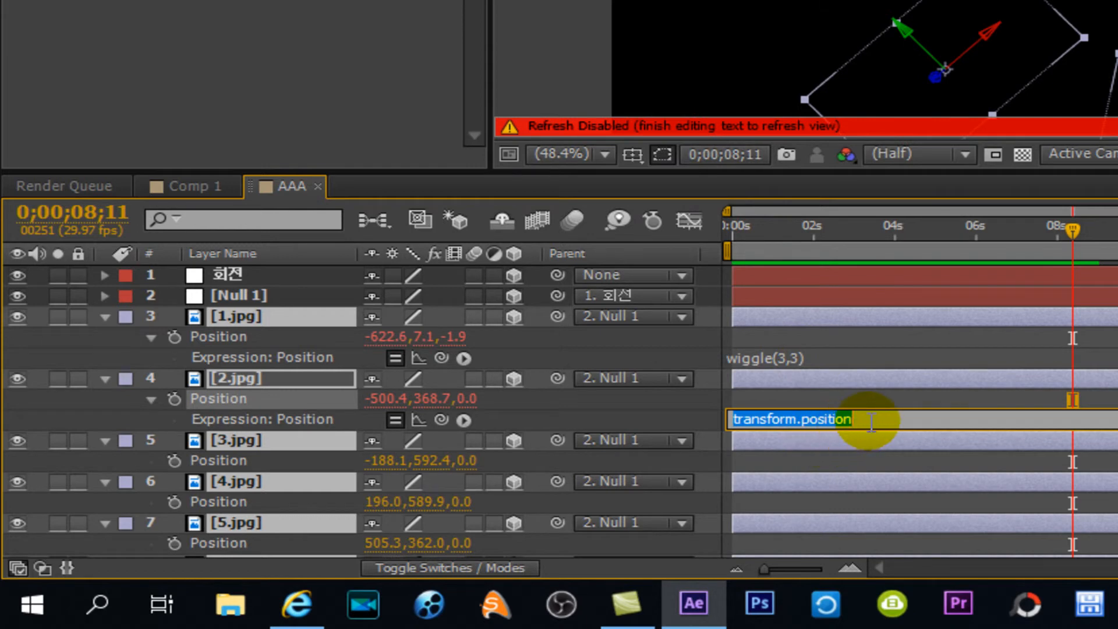
key("ctrl+v")
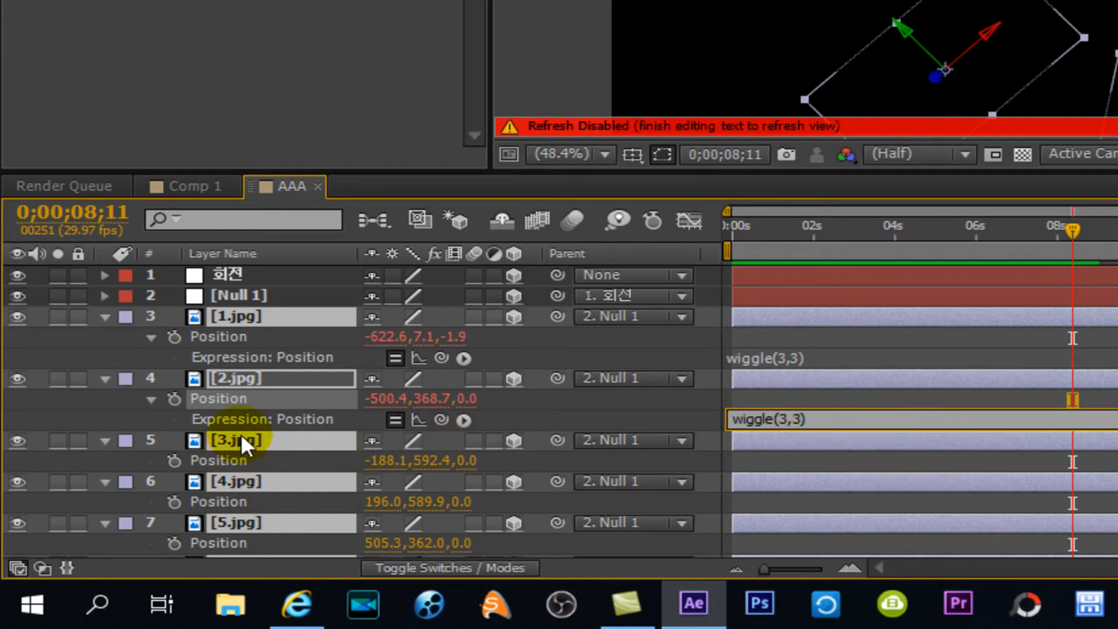
left_click(172, 457, "alt")
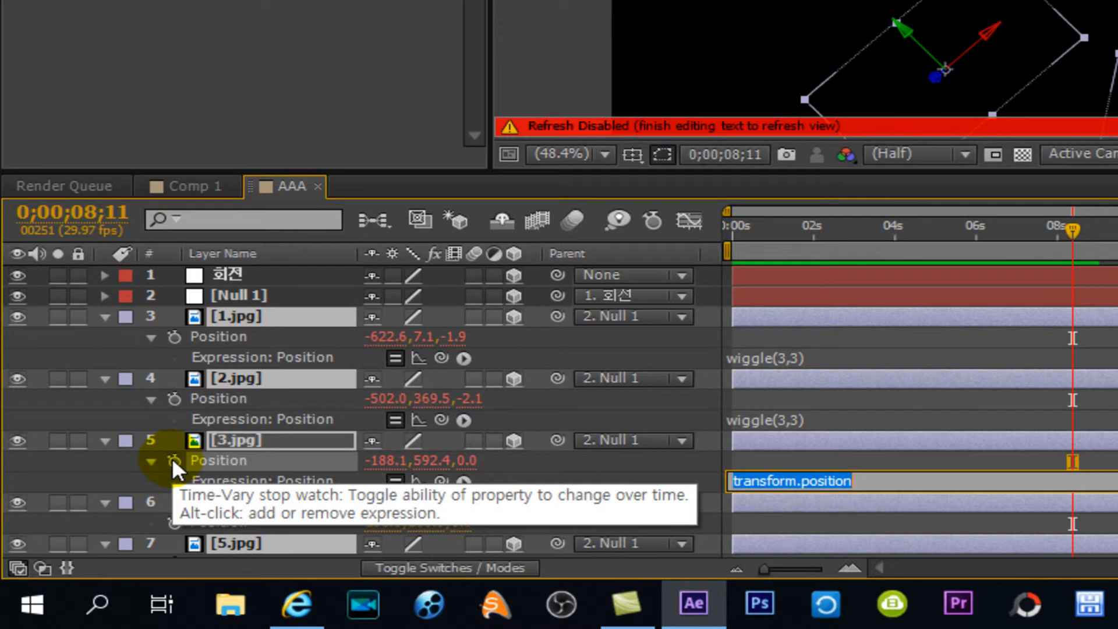
key("ctrl+v")
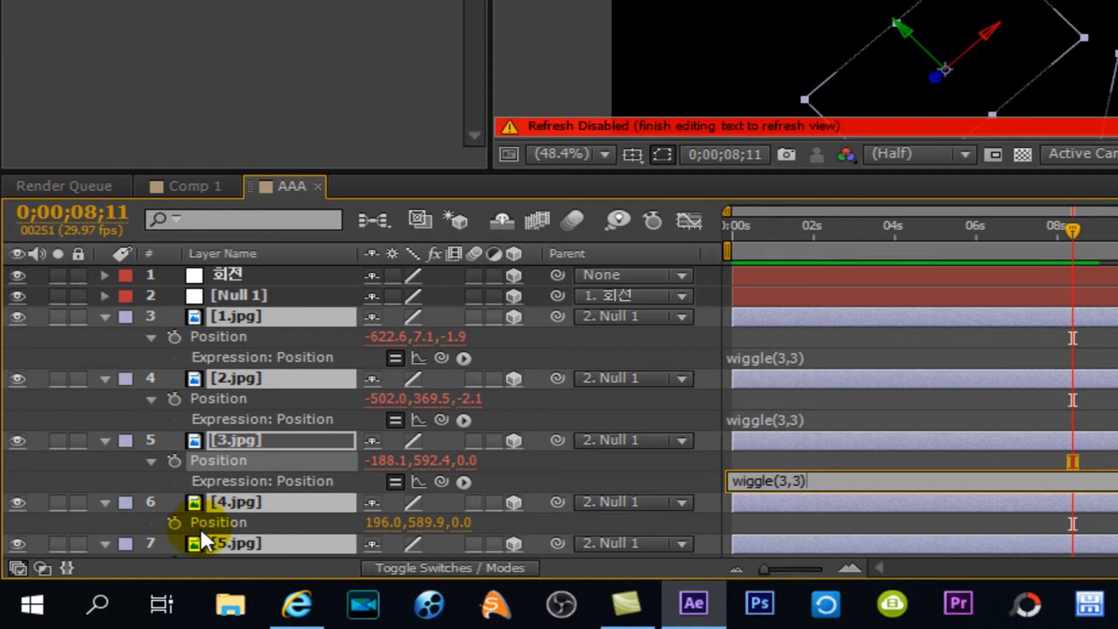
left_click(175, 523, "alt")
key("ctrl+v")
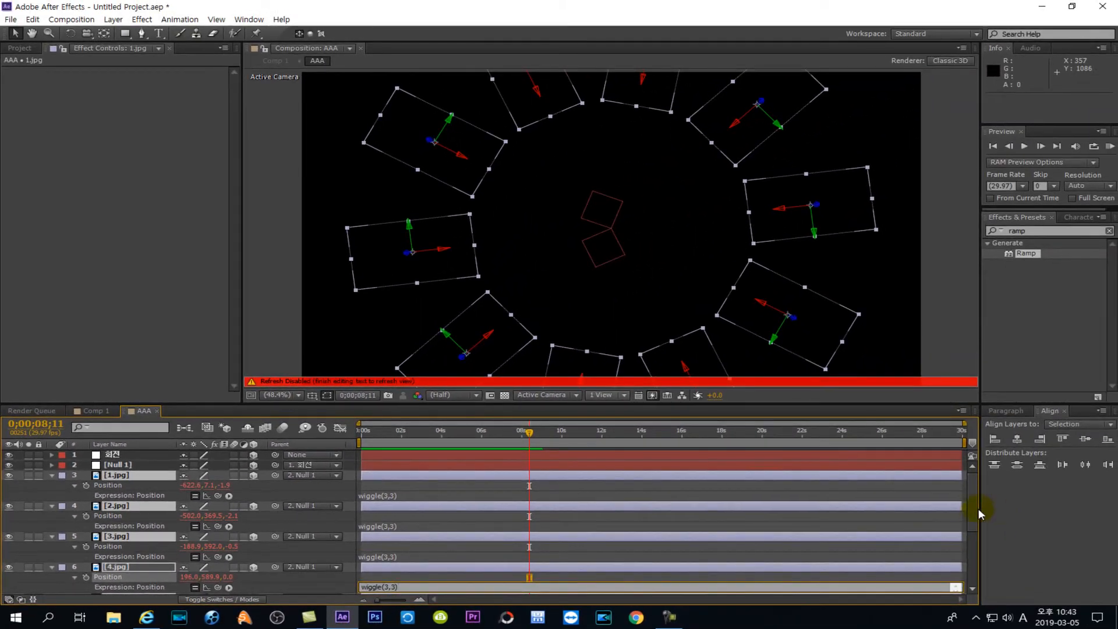
Add the same wiggle(3,3) Position expression to the layers 5.jpg, 6.jpg and 7.jpg
left_click_drag(972, 512, 960, 554)
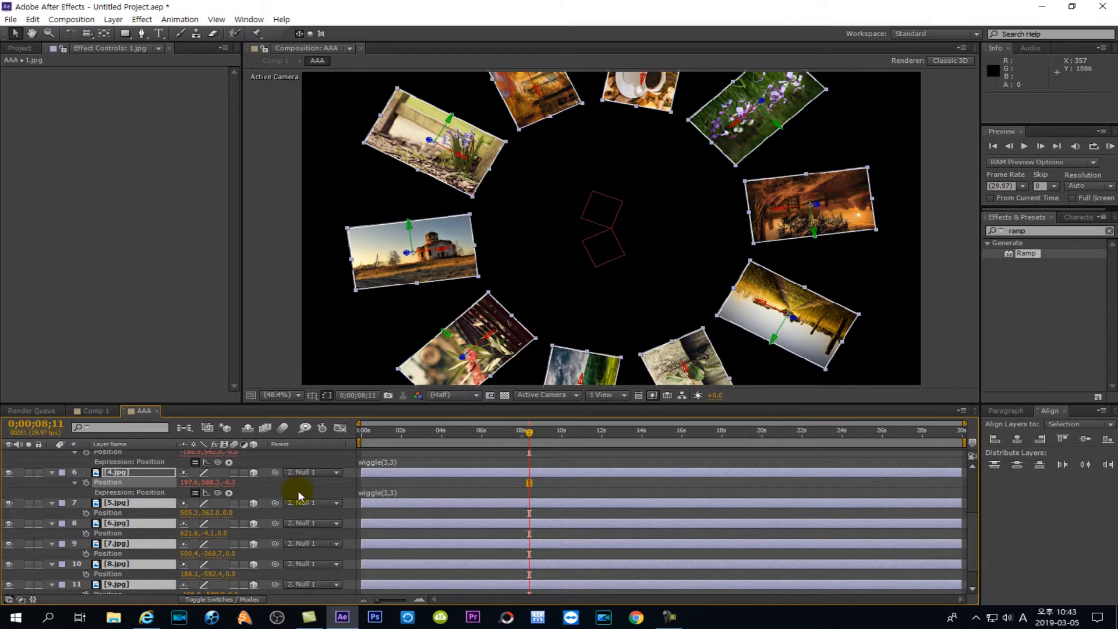
left_click(86, 513, "alt")
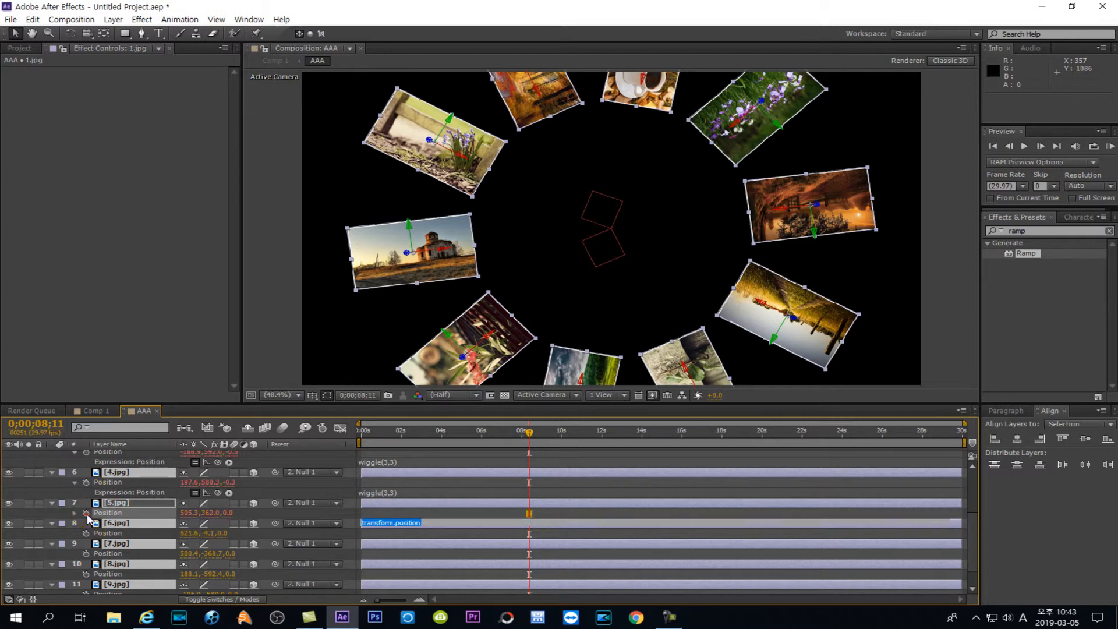
key("ctrl+v")
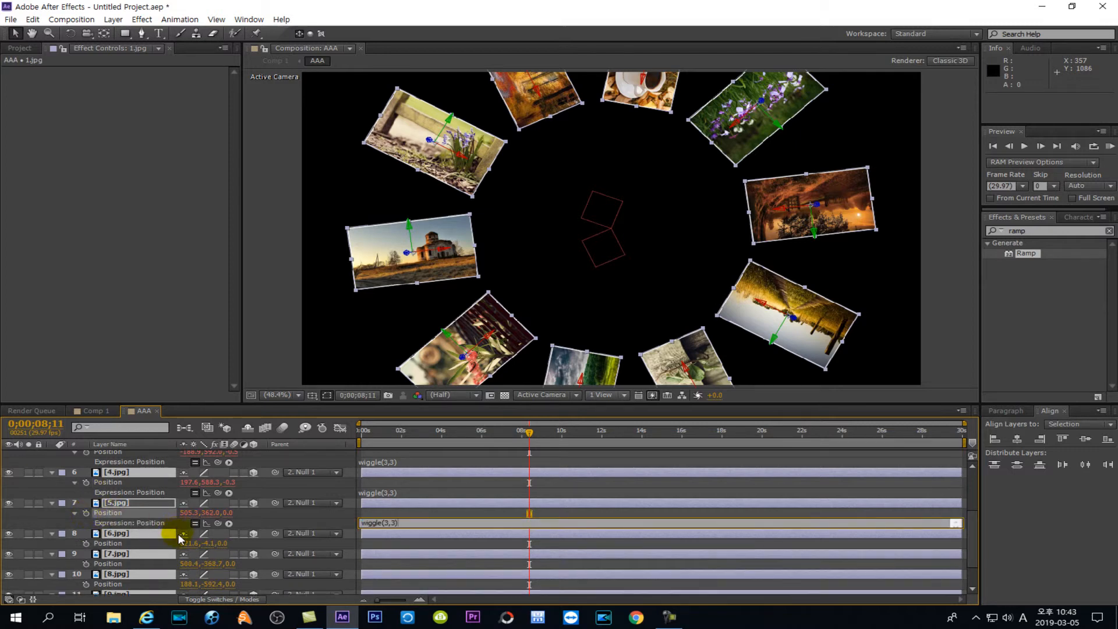
left_click(87, 541, "alt")
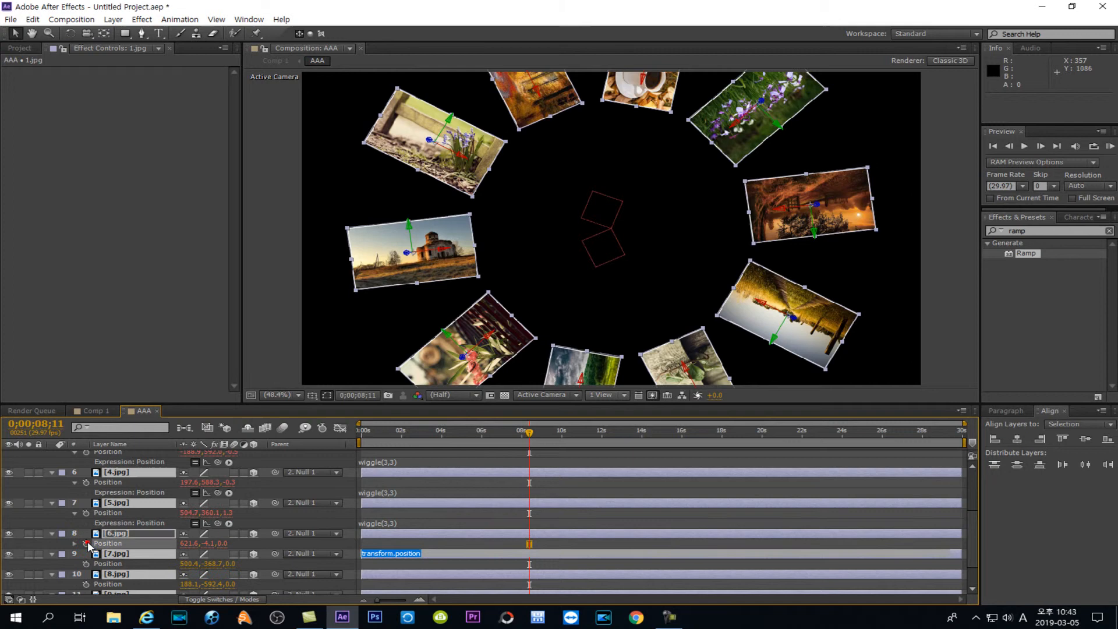
key("ctrl+v")
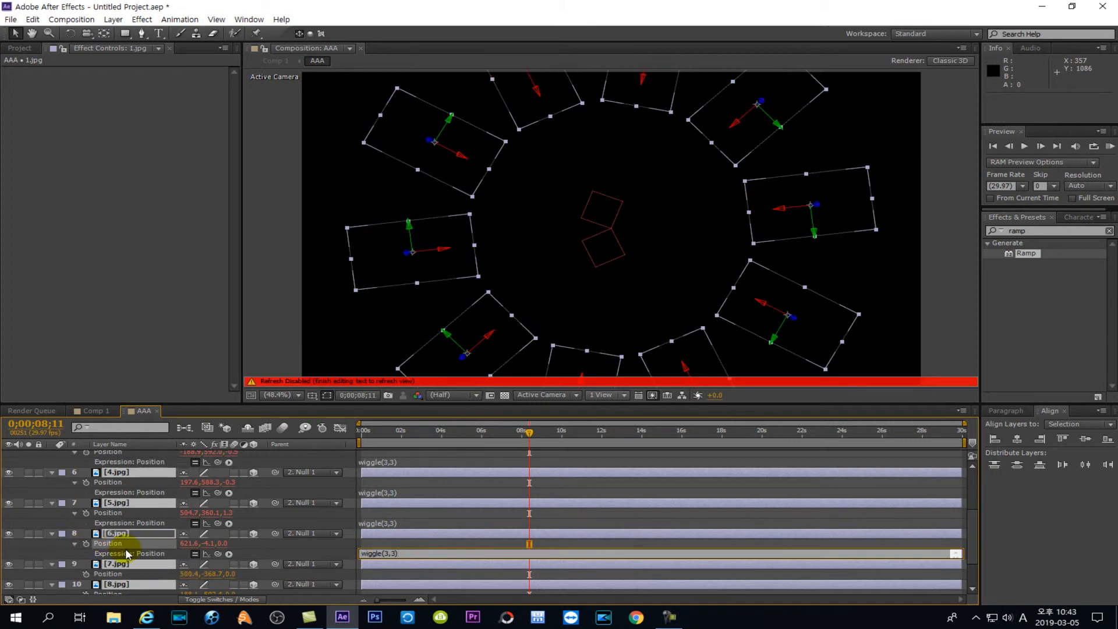
left_click(88, 575, "alt")
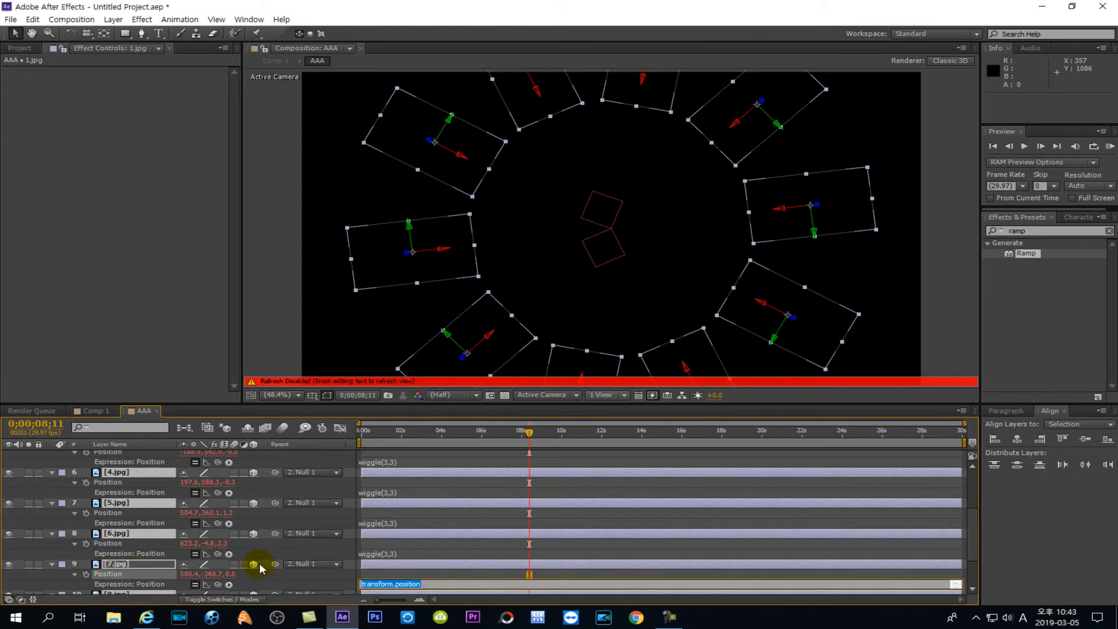
key("ctrl+v")
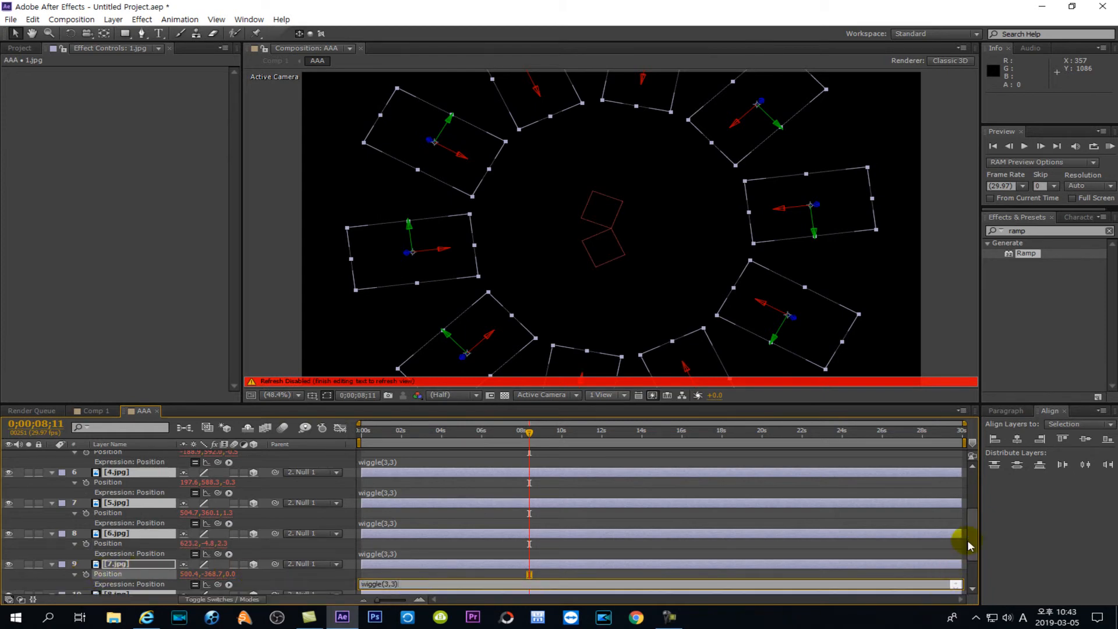
Give the remaining photo layers 8.jpg, 9.jpg and 10.jpg the wiggle(3,3) expression on Position
left_click_drag(970, 540, 967, 566)
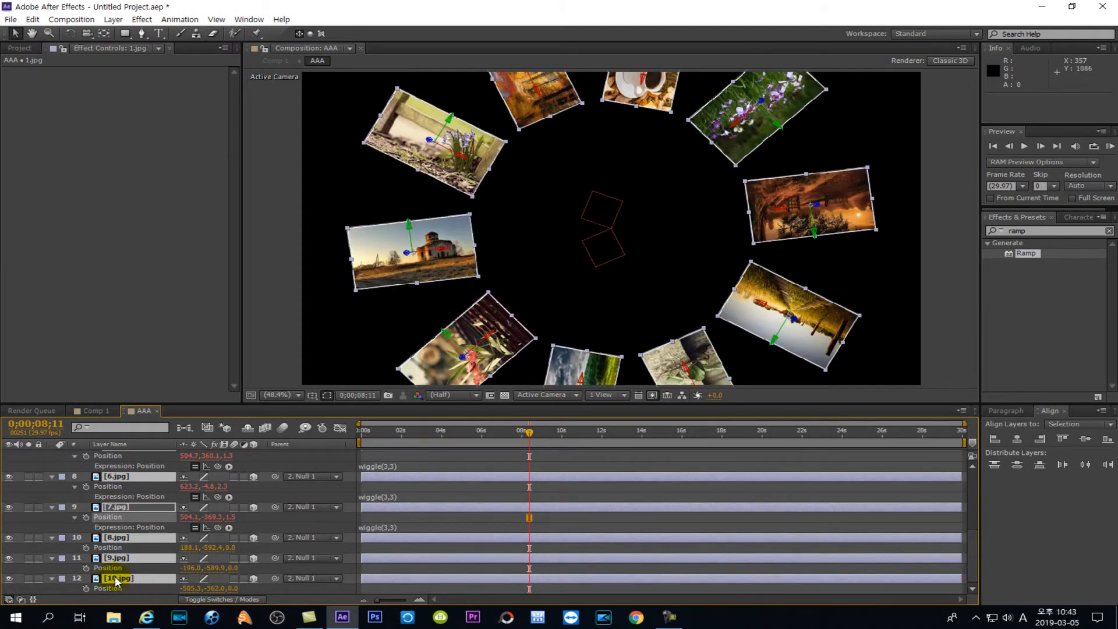
left_click(87, 548, "alt")
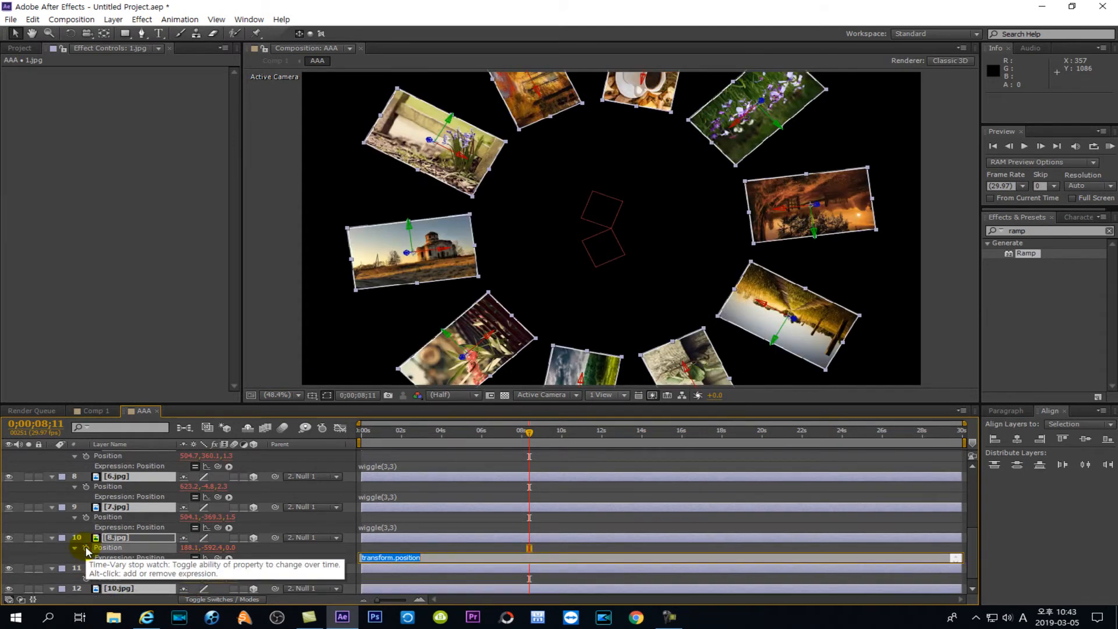
key("ctrl+v")
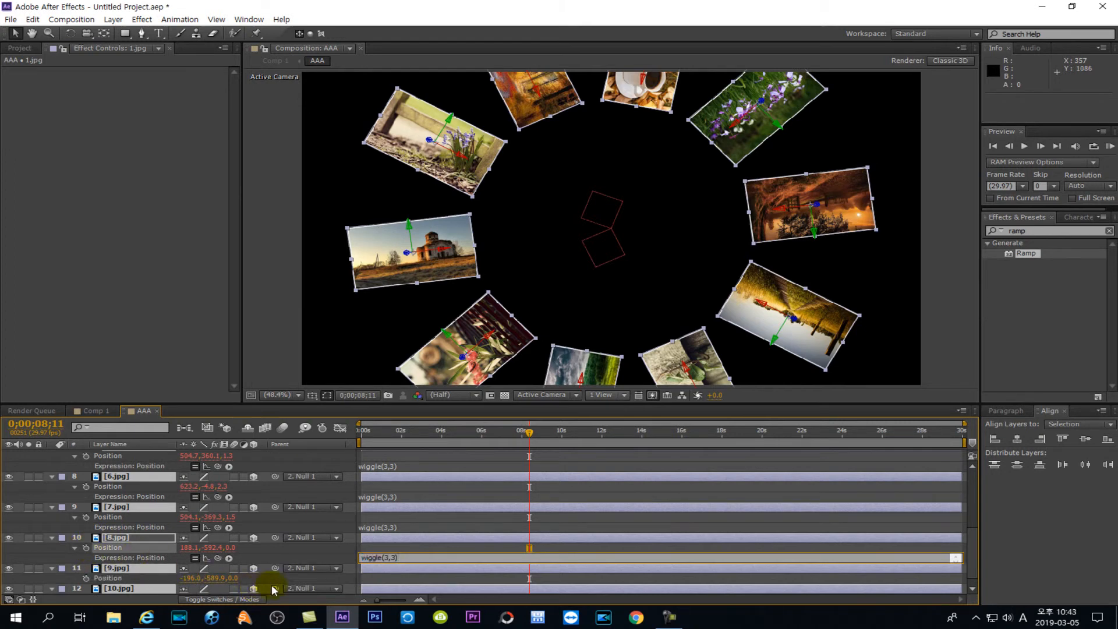
left_click(86, 579, "alt")
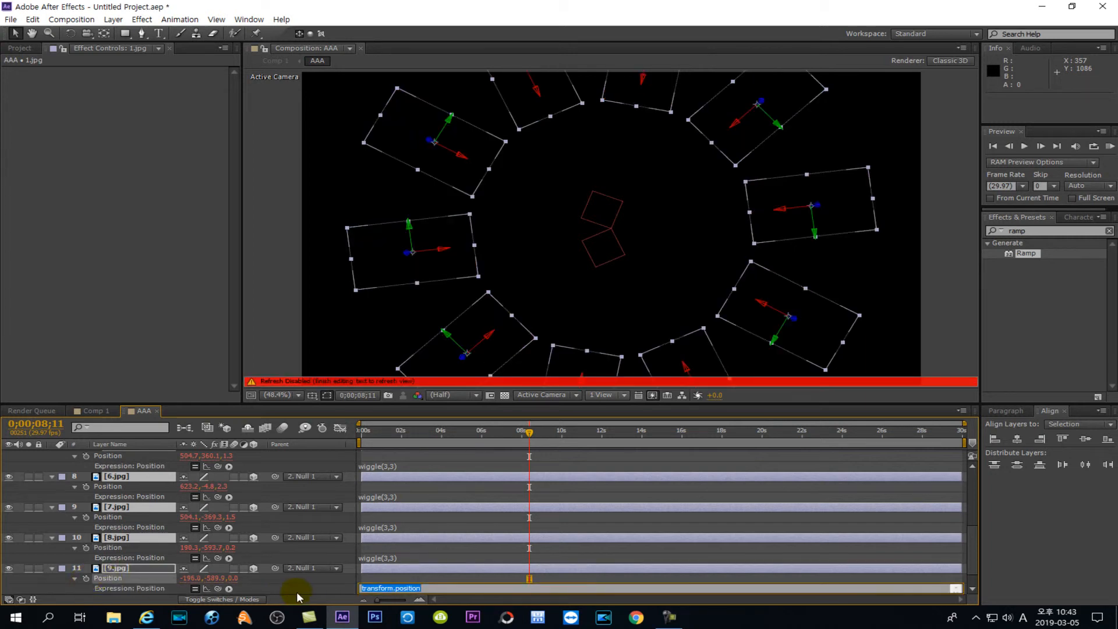
key("ctrl+v")
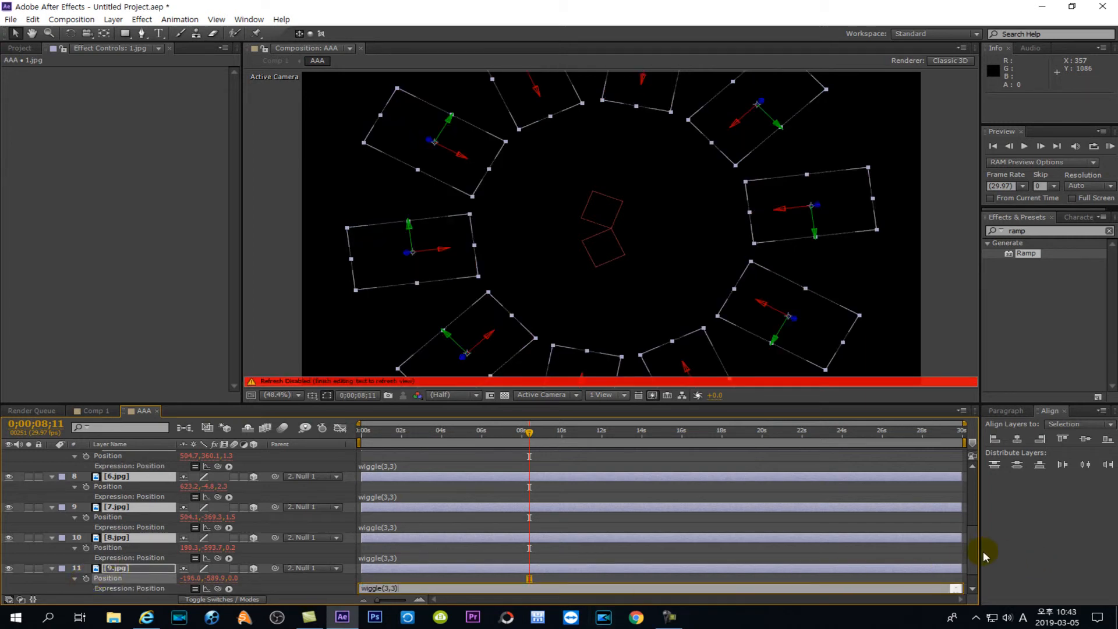
left_click_drag(974, 551, 970, 576)
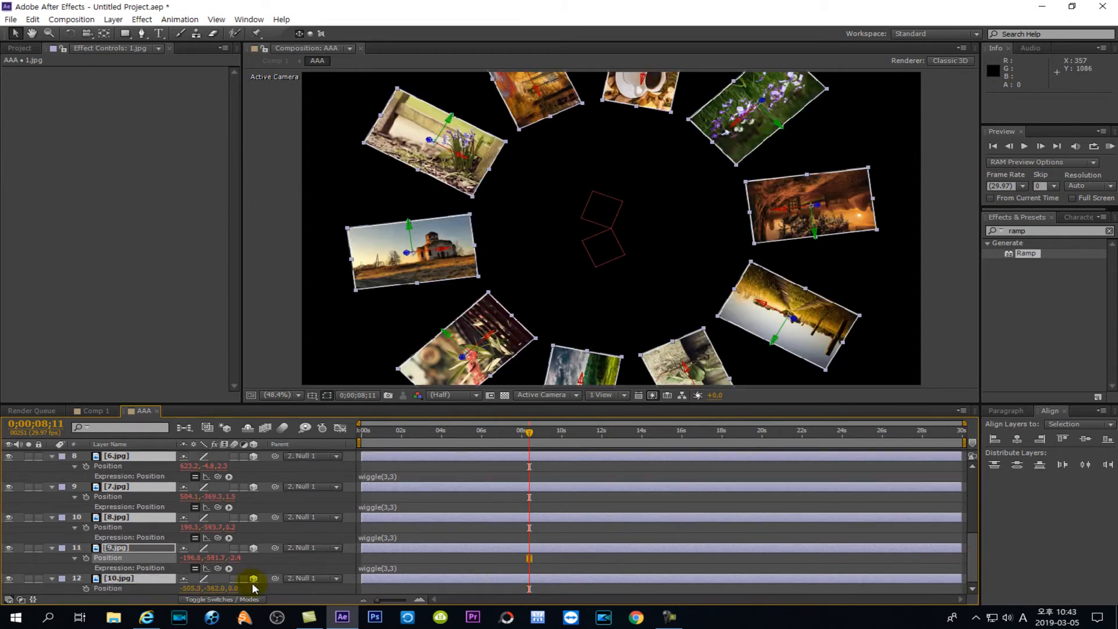
left_click(85, 588, "alt")
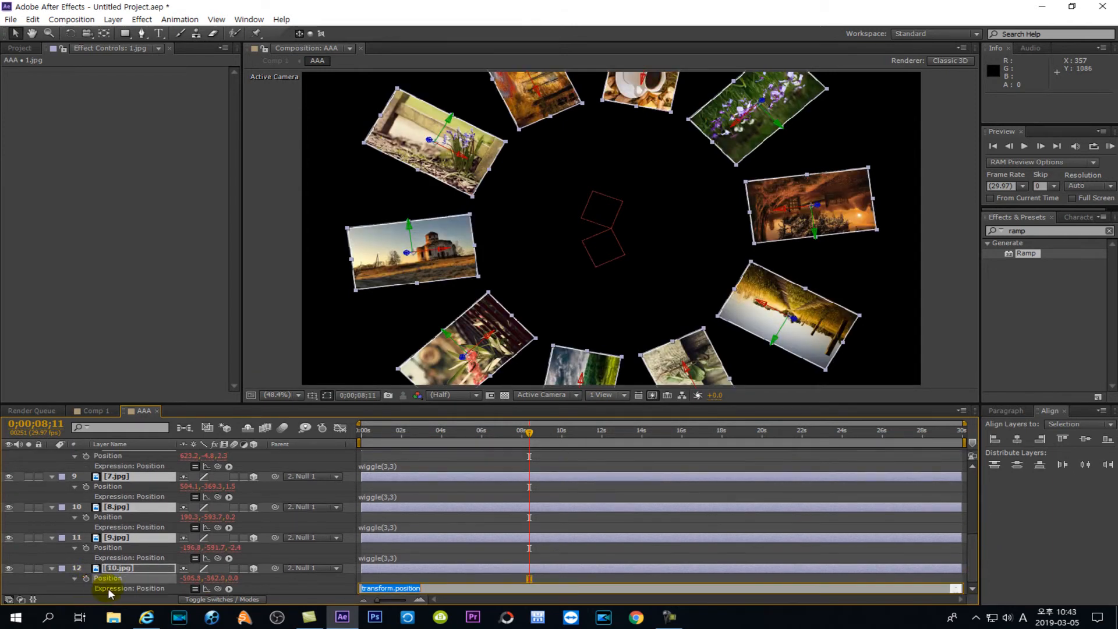
type("wiggle(3,3)")
Return to Comp 1 and RAM preview the wiggling photo ring between the side panels
left_click(91, 410)
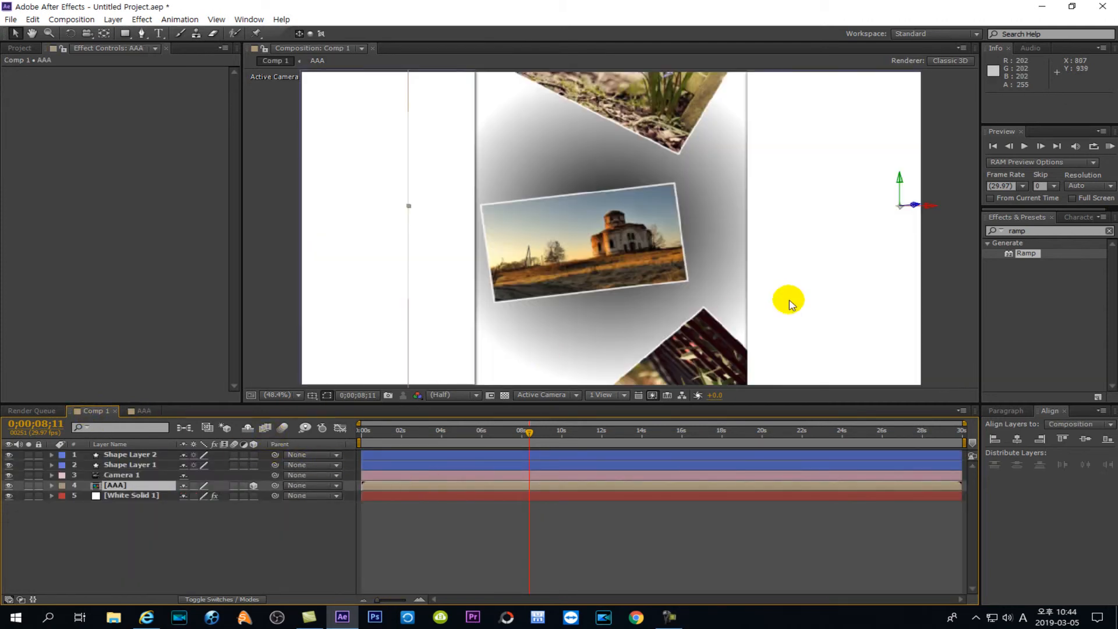
left_click(1110, 146)
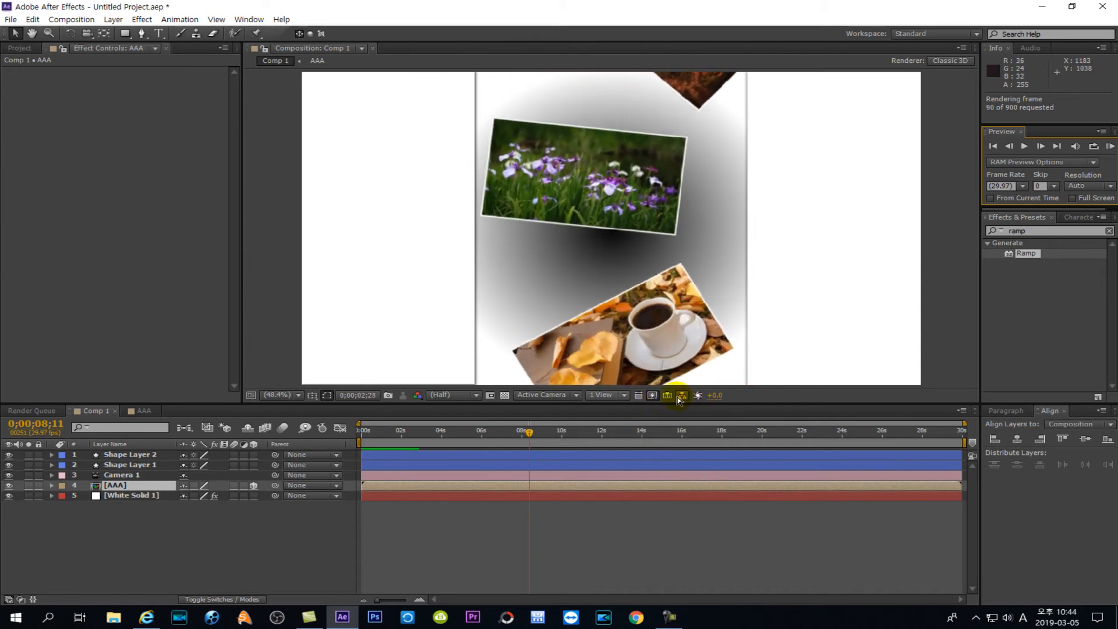
left_click(792, 342)
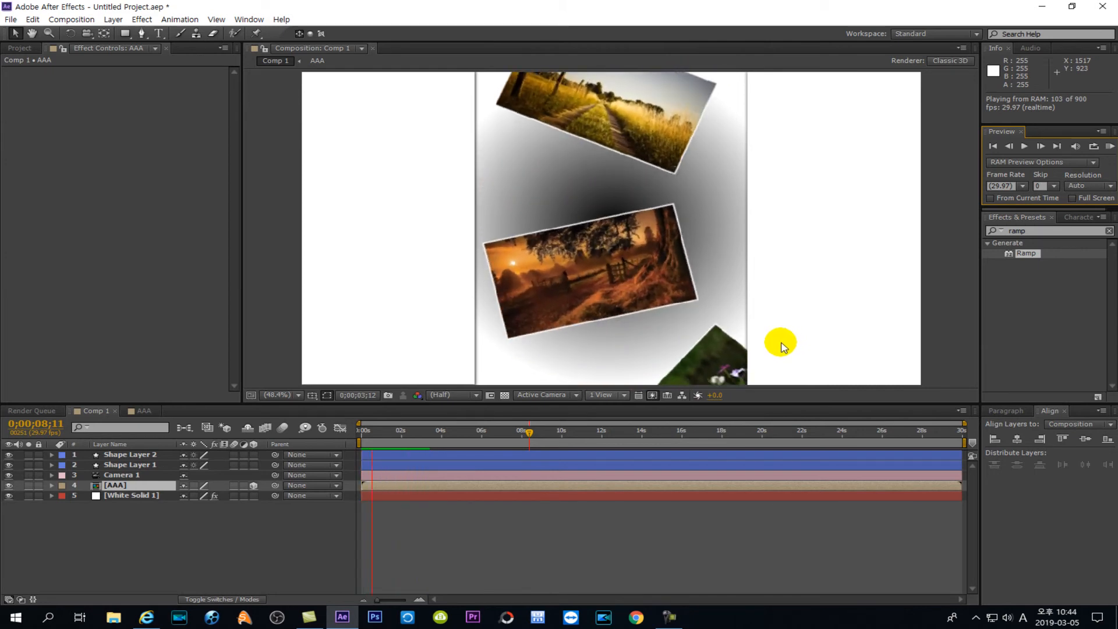
key("space")
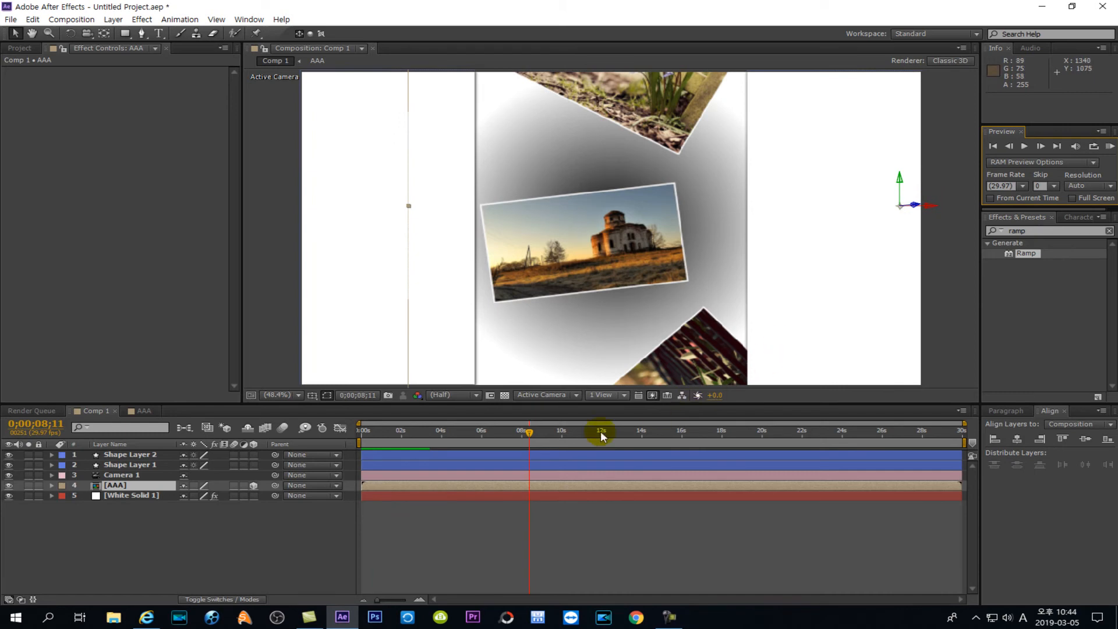